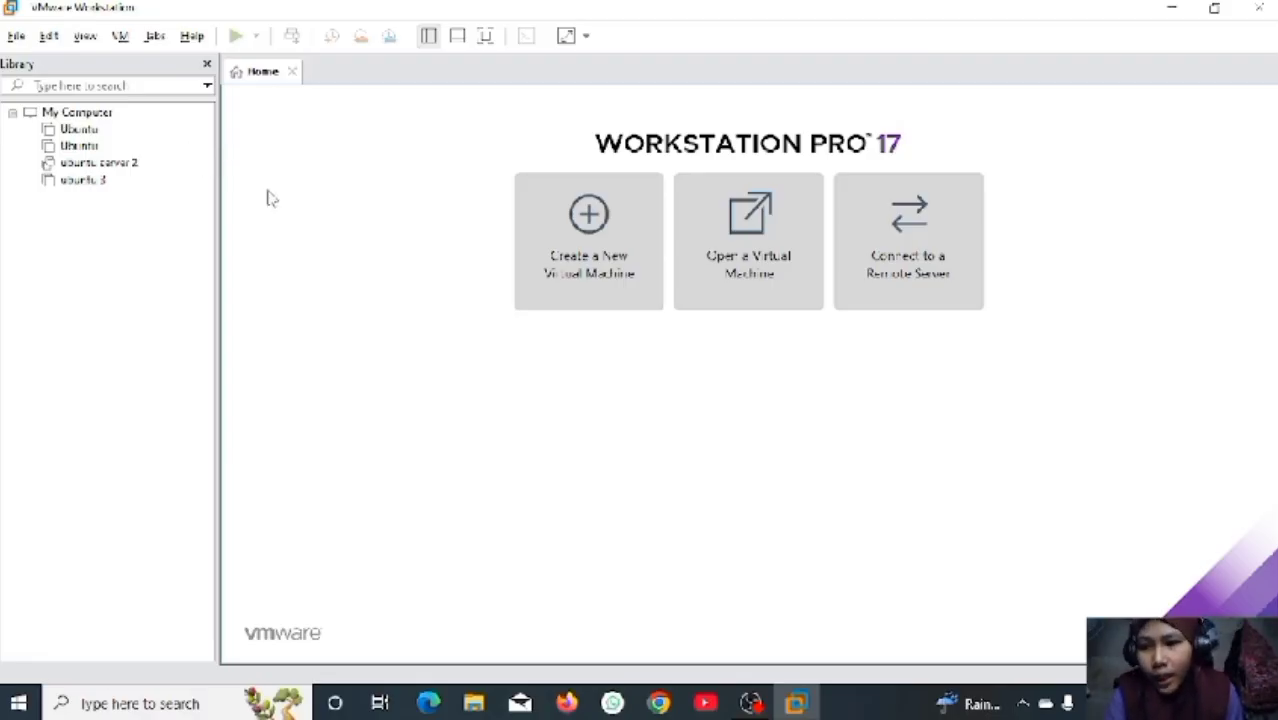
# - Open the second Ubuntu virtual machine in the library and check its network adapter's connection settings
pyautogui.click(80, 147)
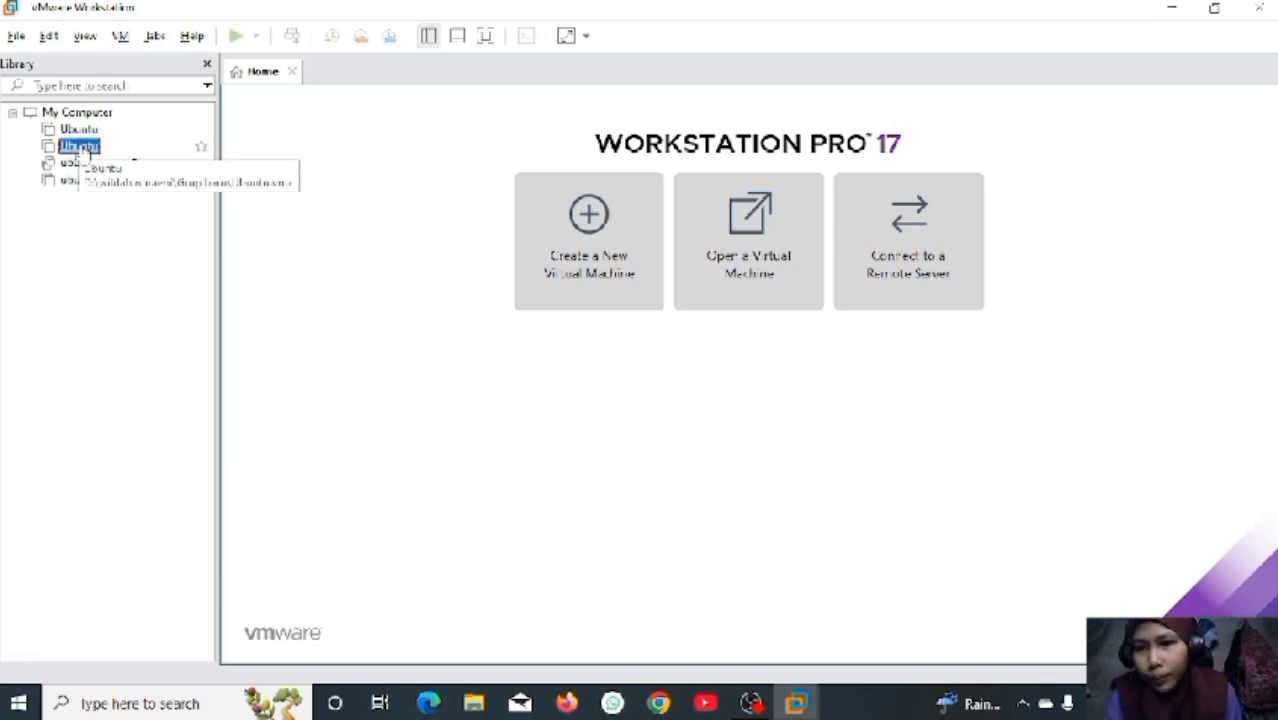
pyautogui.doubleClick(80, 147)
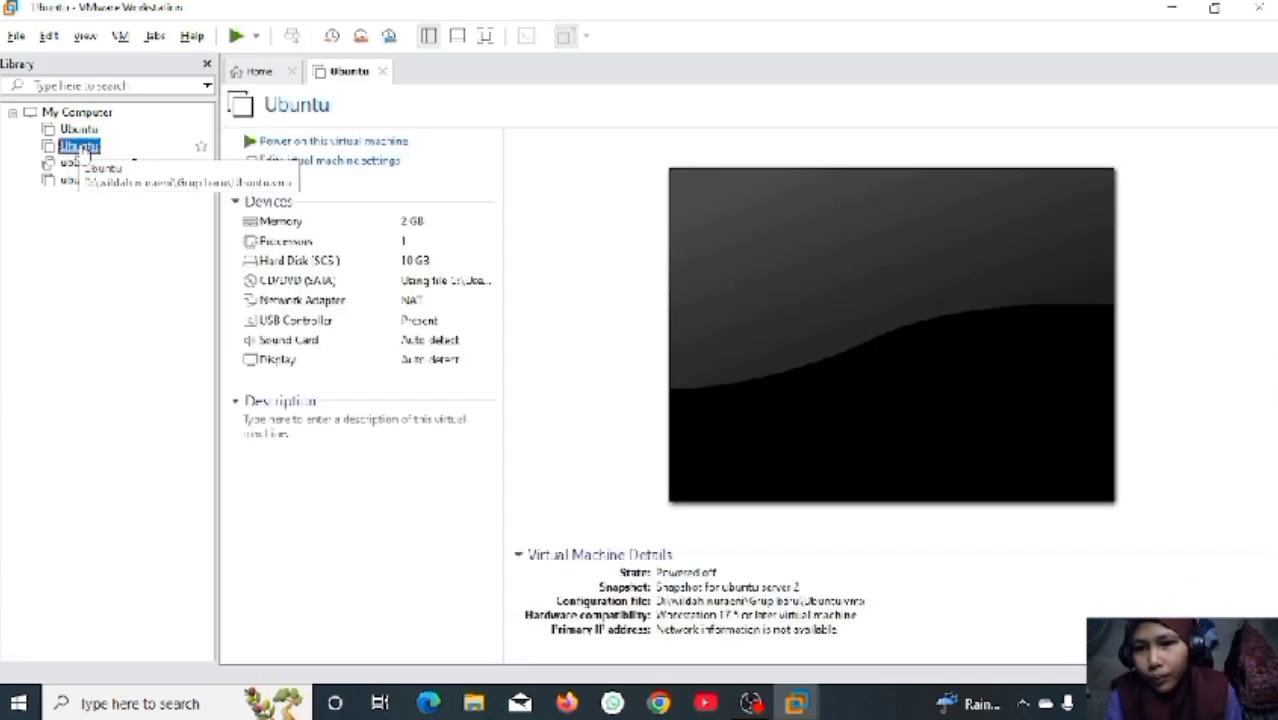
pyautogui.click(400, 302)
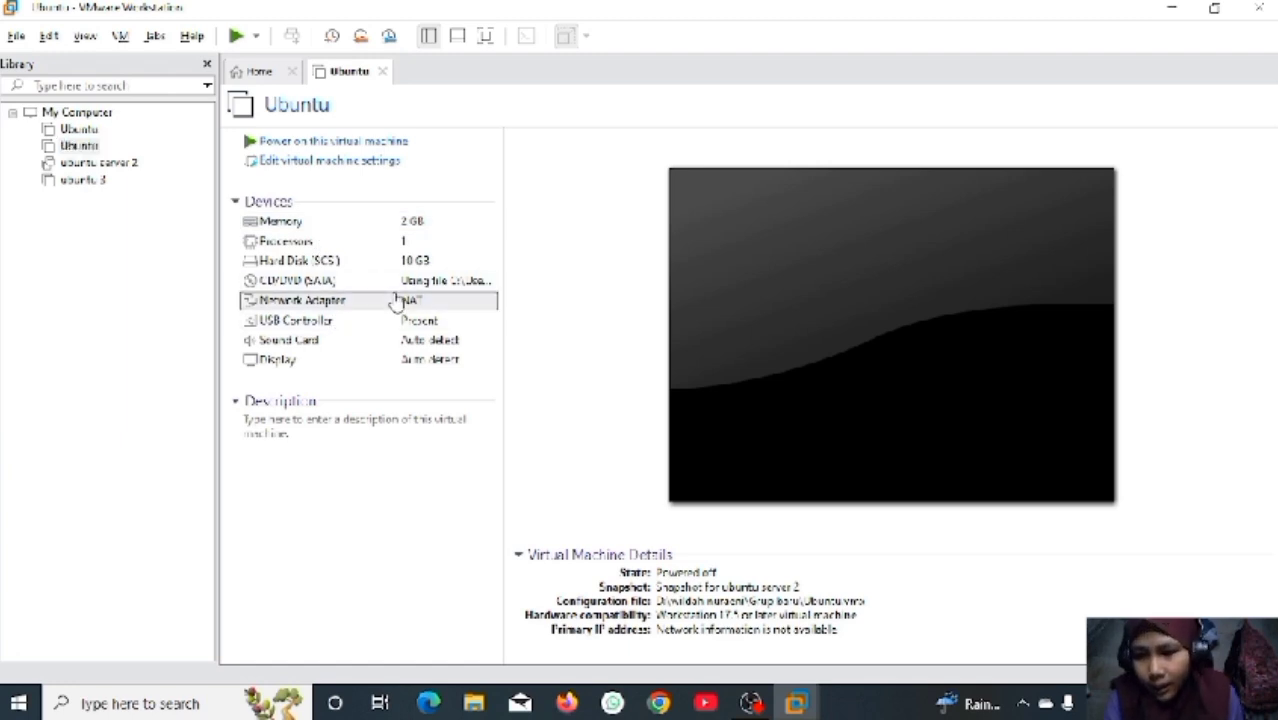
pyautogui.doubleClick(398, 302)
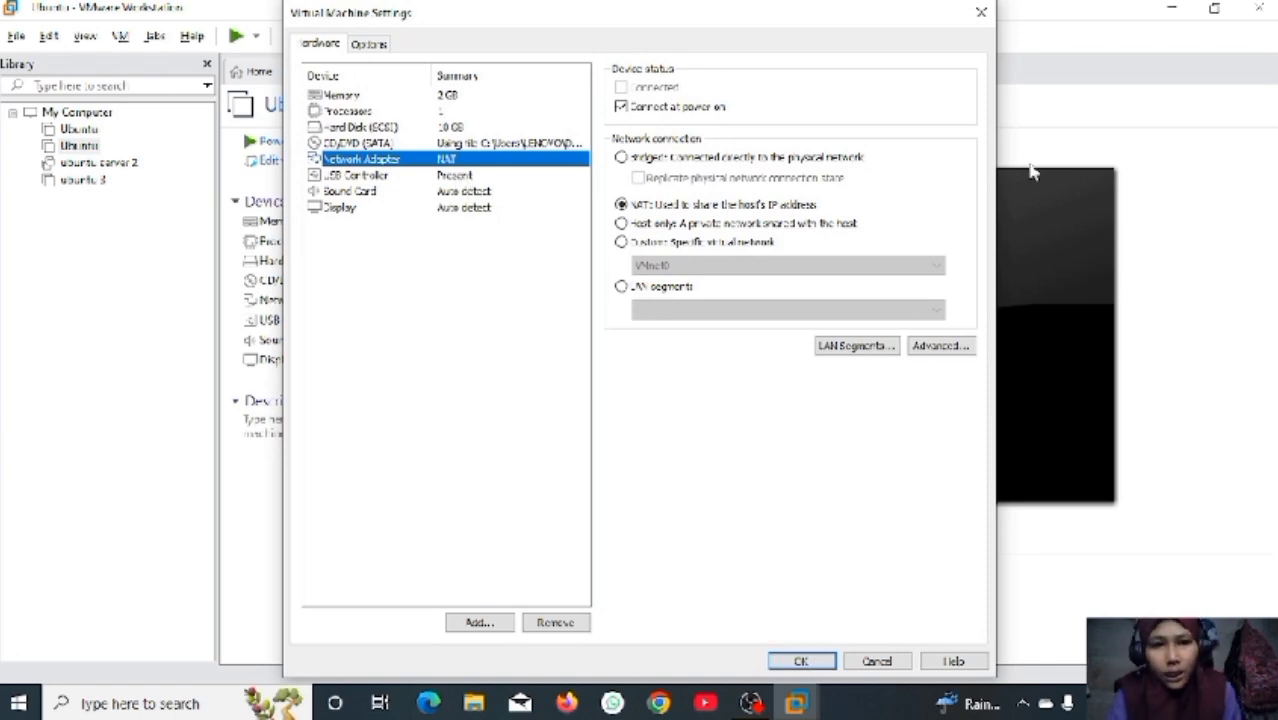
pyautogui.click(979, 14)
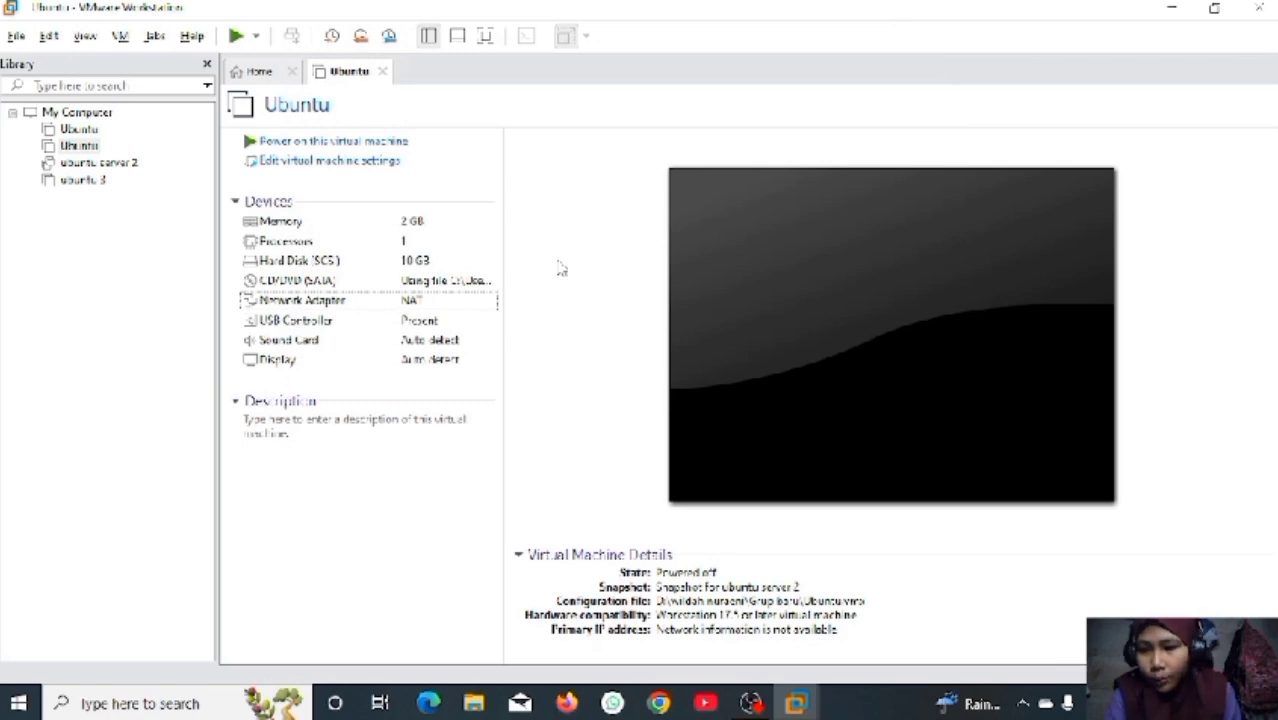
# - Open the Virtual Network Editor and inspect the subnet configuration of the VMnet8 NAT network
pyautogui.click(48, 36)
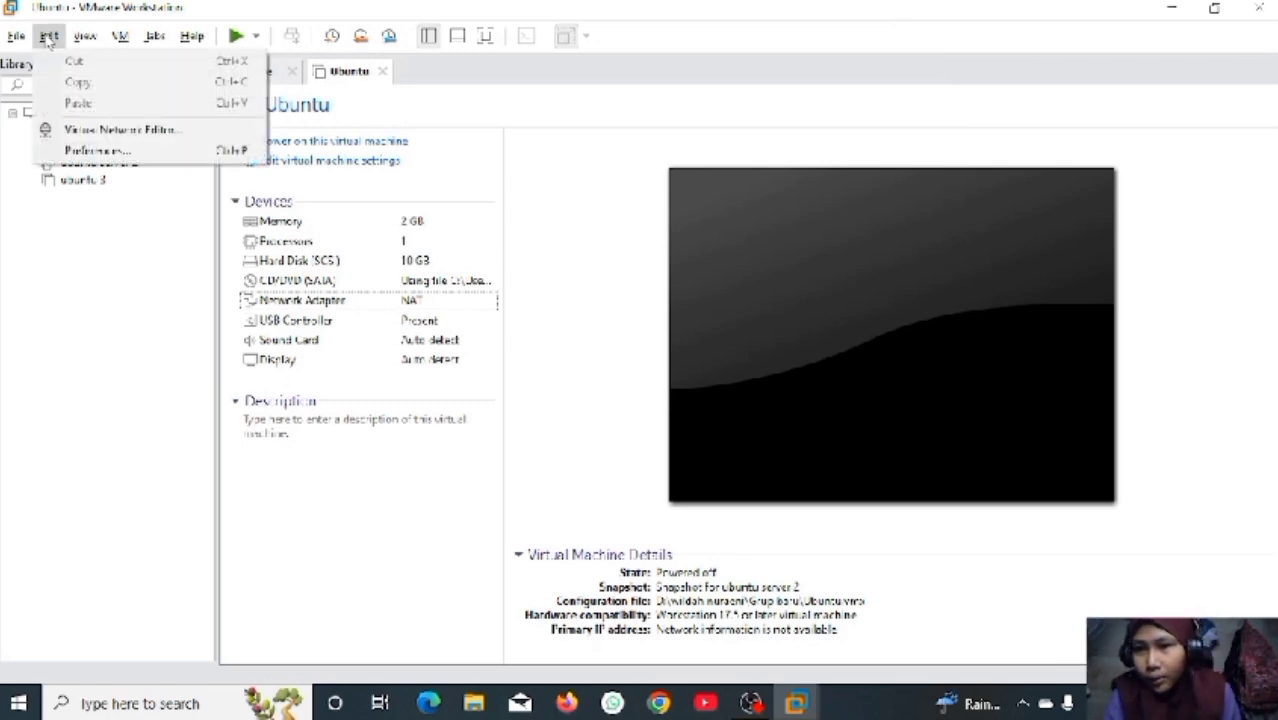
pyautogui.click(113, 130)
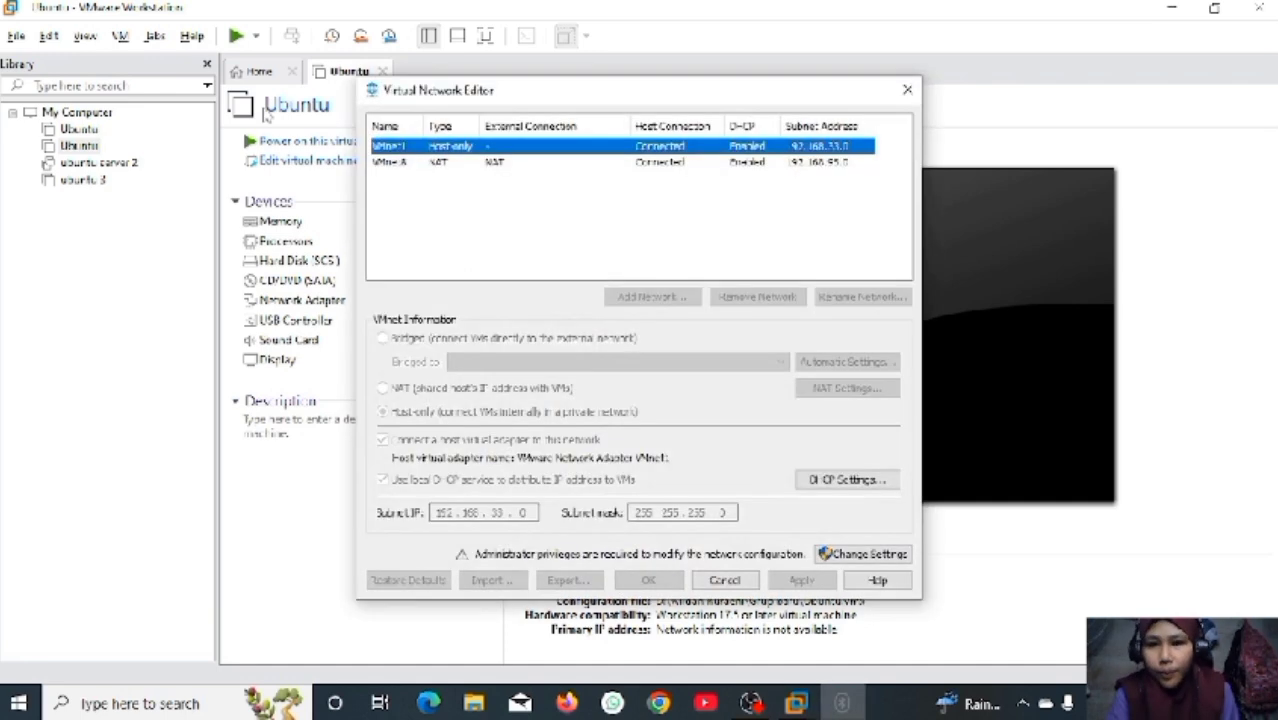
pyautogui.click(439, 163)
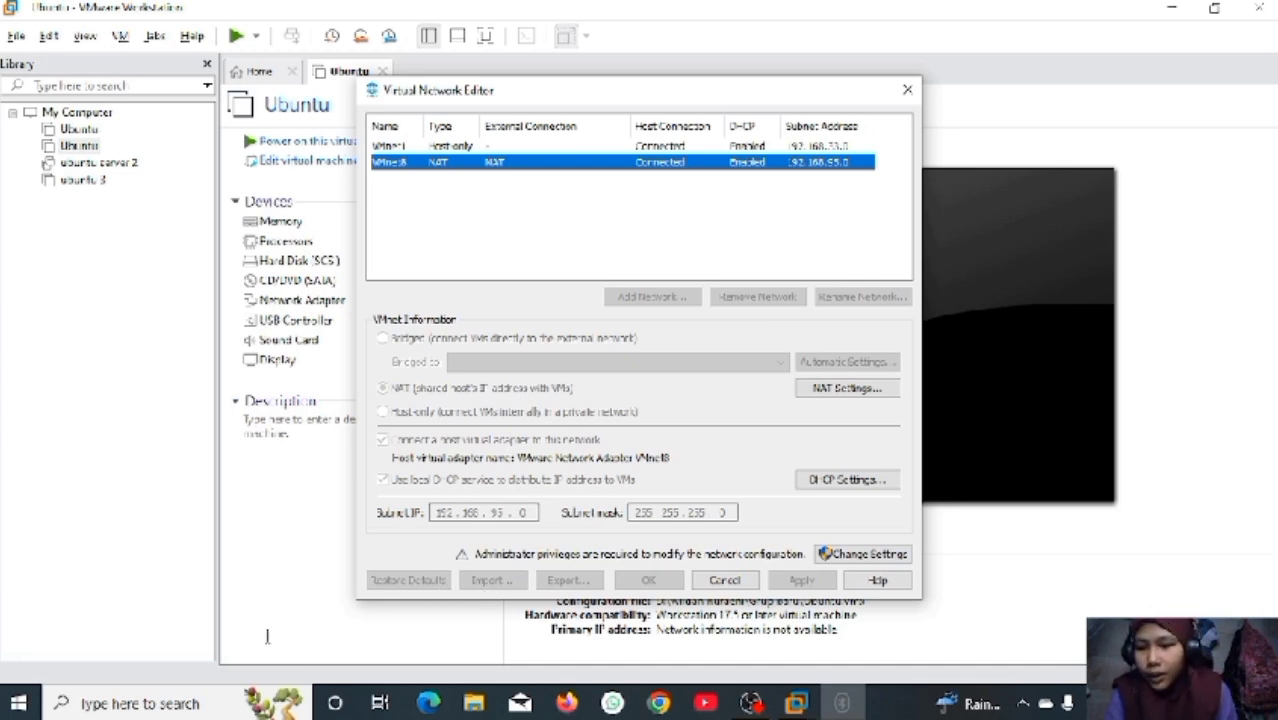
# - Open the Windows Control Panel and show the host's network adapters in Network Connections
pyautogui.click(172, 708)
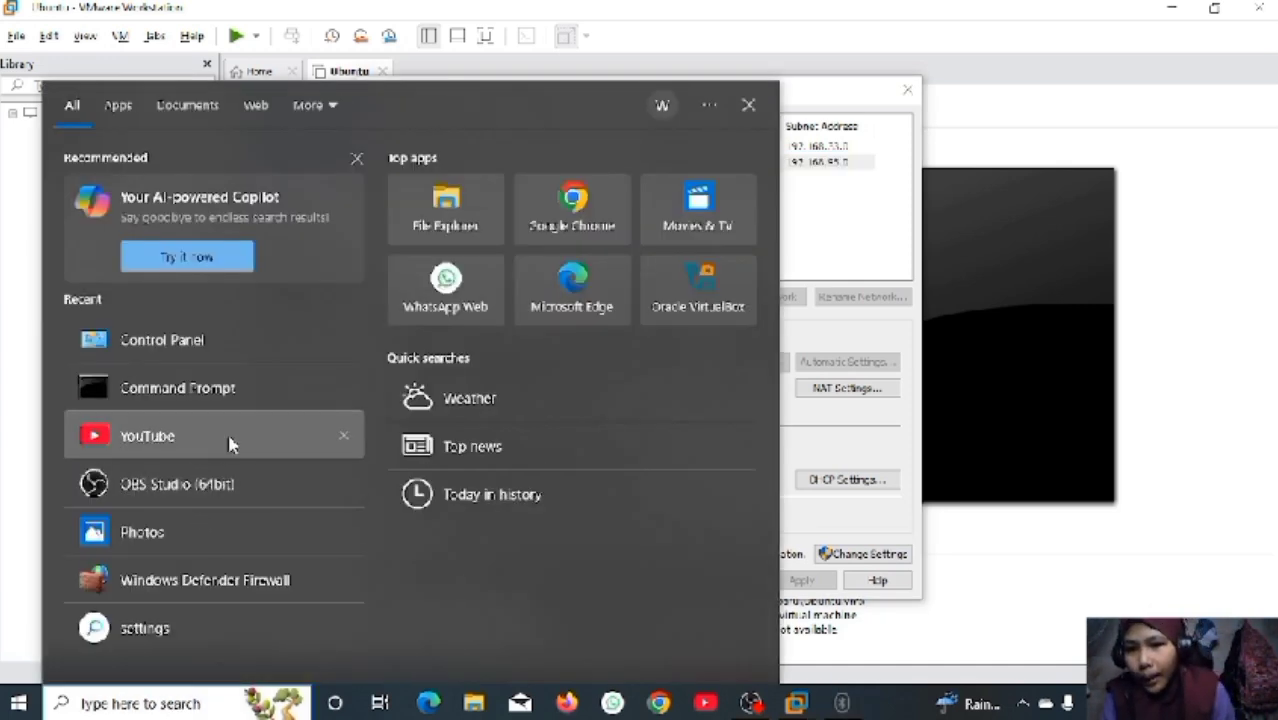
pyautogui.click(241, 336)
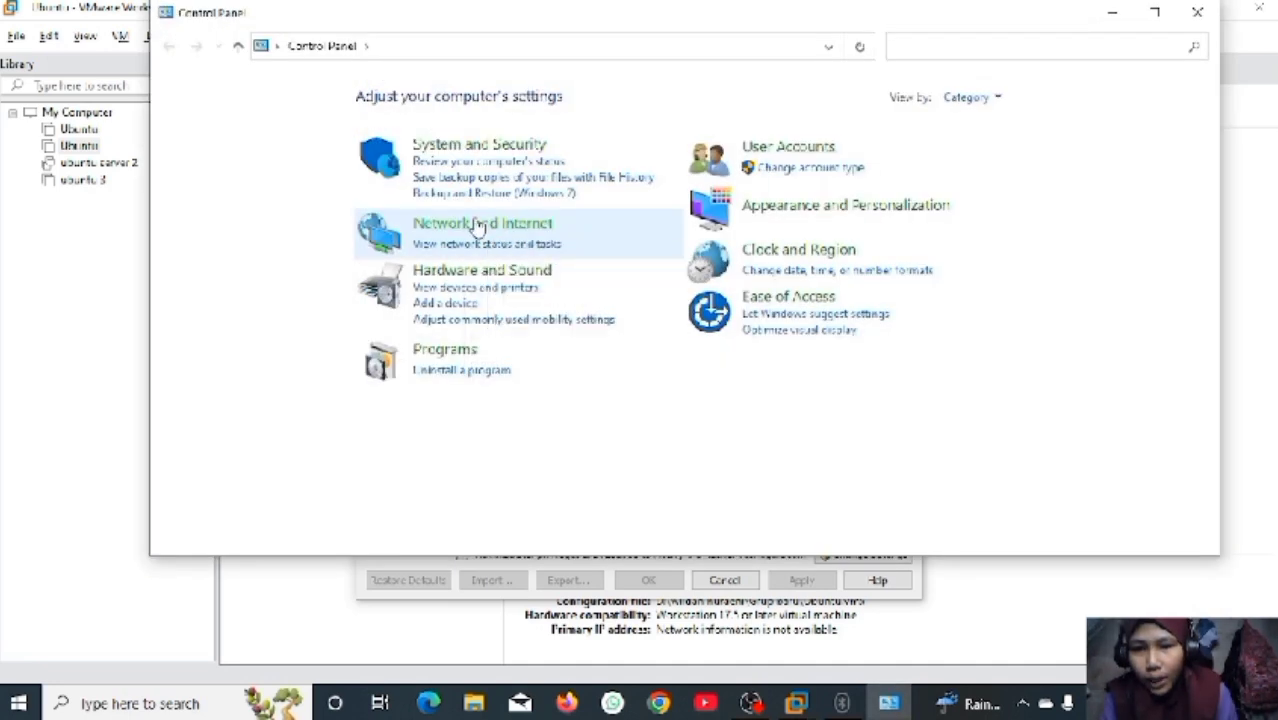
pyautogui.click(381, 225)
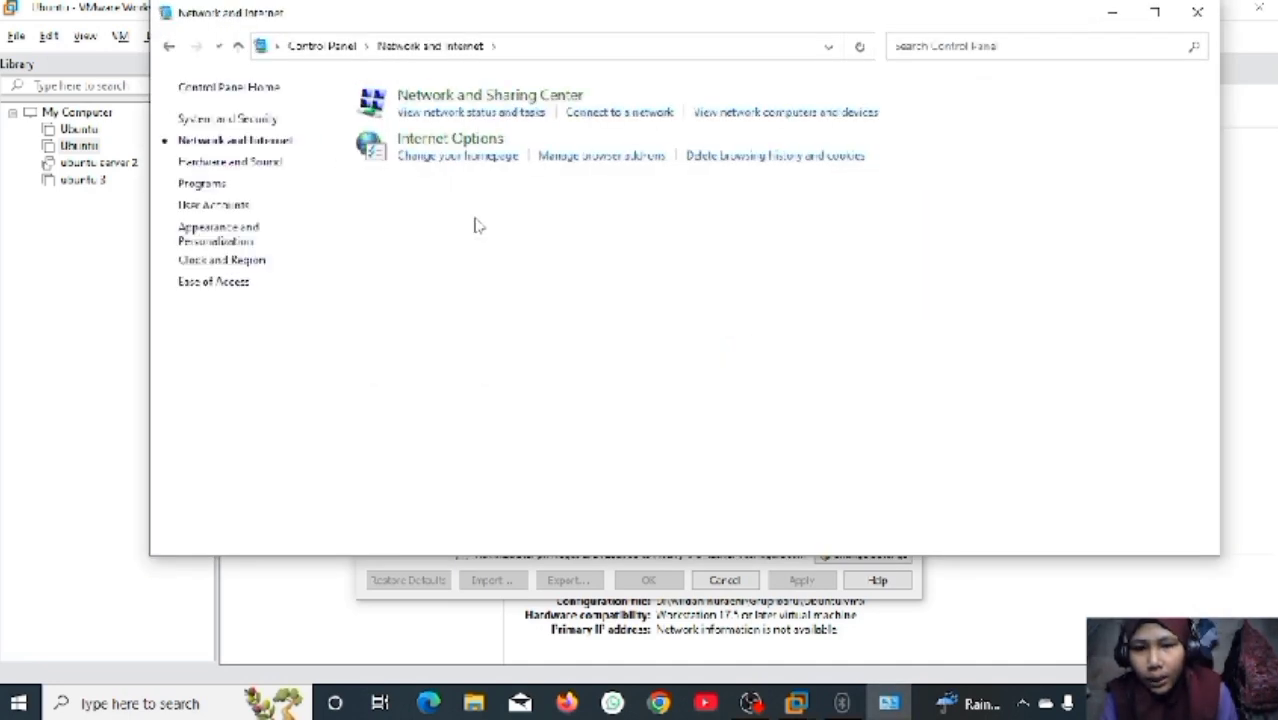
pyautogui.click(480, 93)
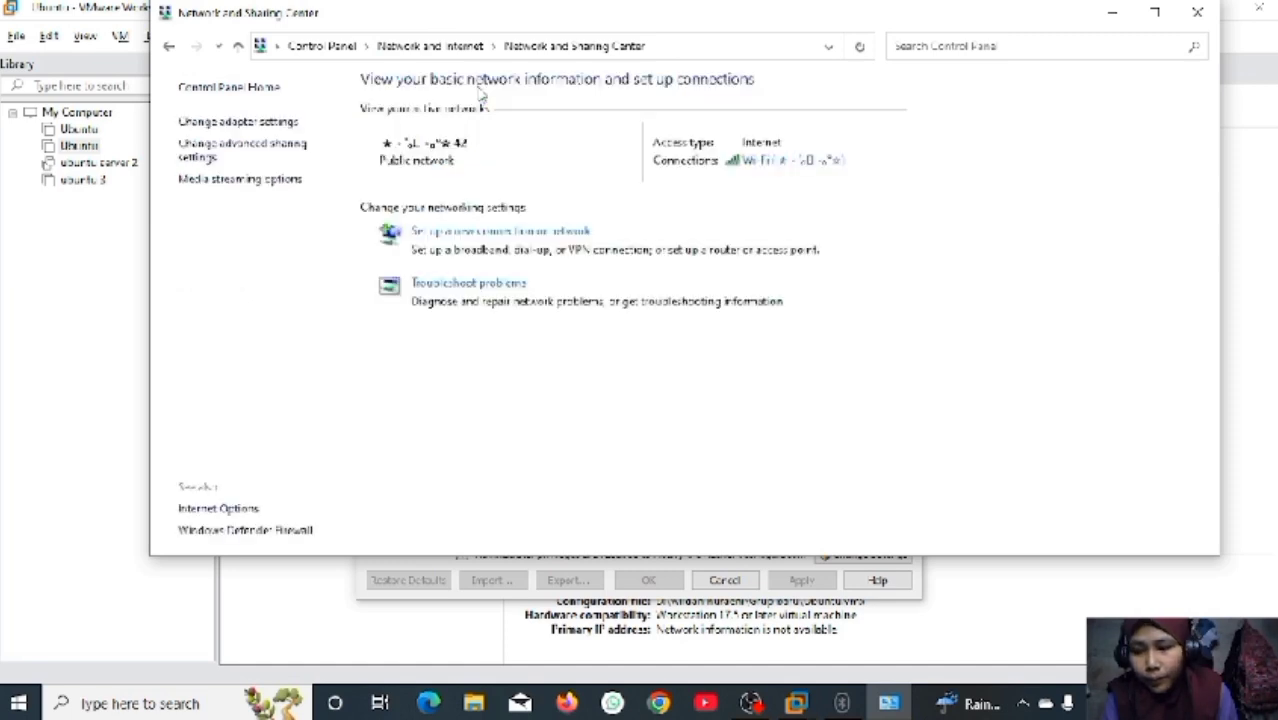
pyautogui.click(217, 124)
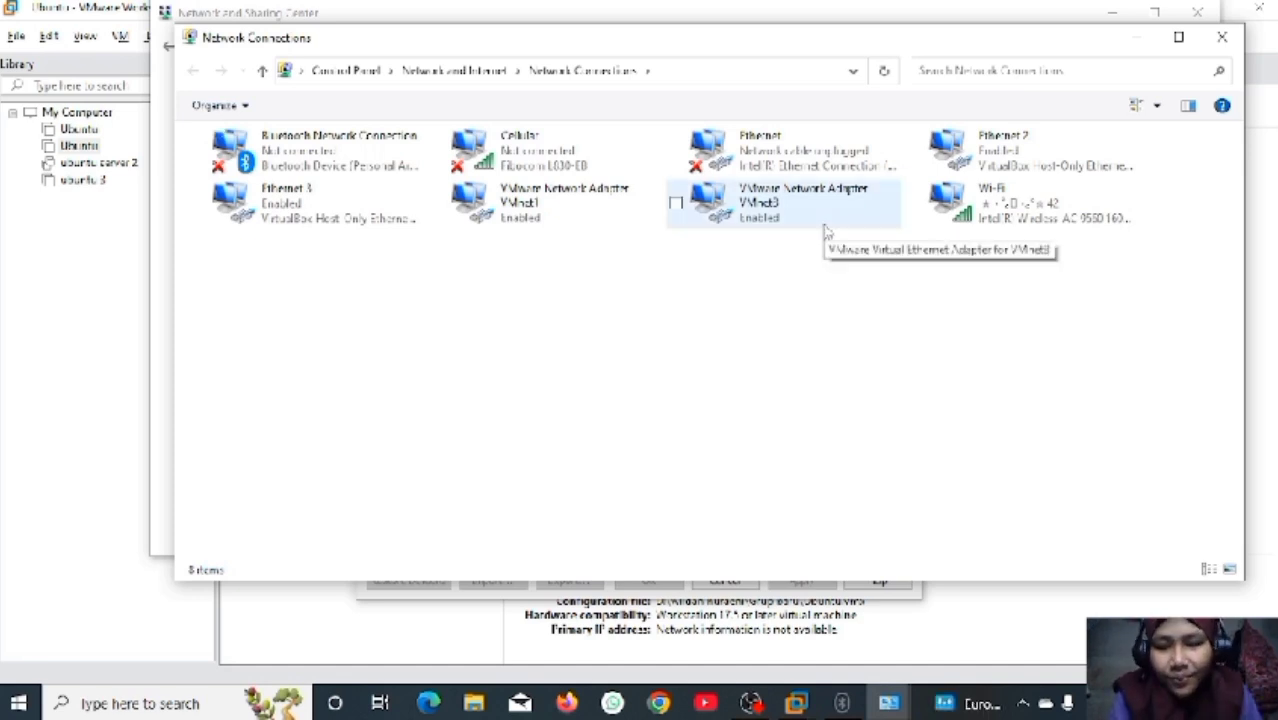
# - Check the network connection details of VMware Network Adapter VMnet8, and close the Windows network windows and the Virtual Network Editor
pyautogui.click(776, 204)
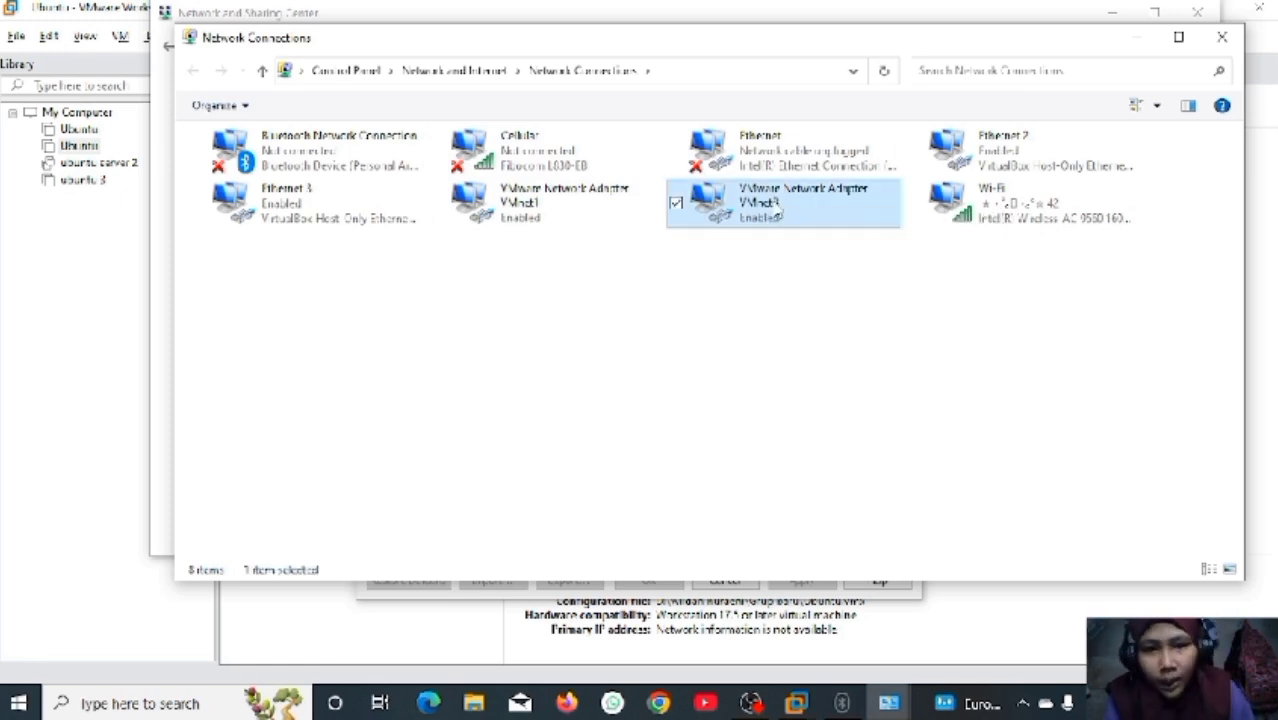
pyautogui.rightClick(775, 206)
pyautogui.doubleClick(776, 206)
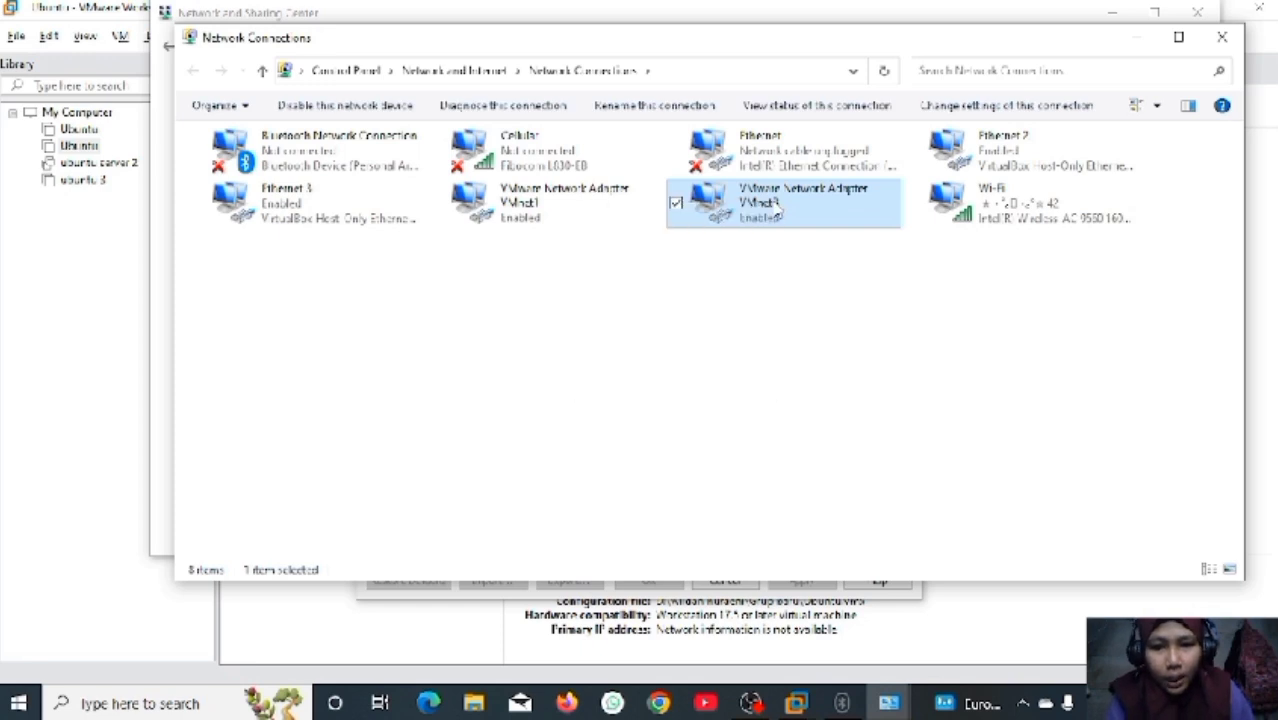
pyautogui.click(541, 341)
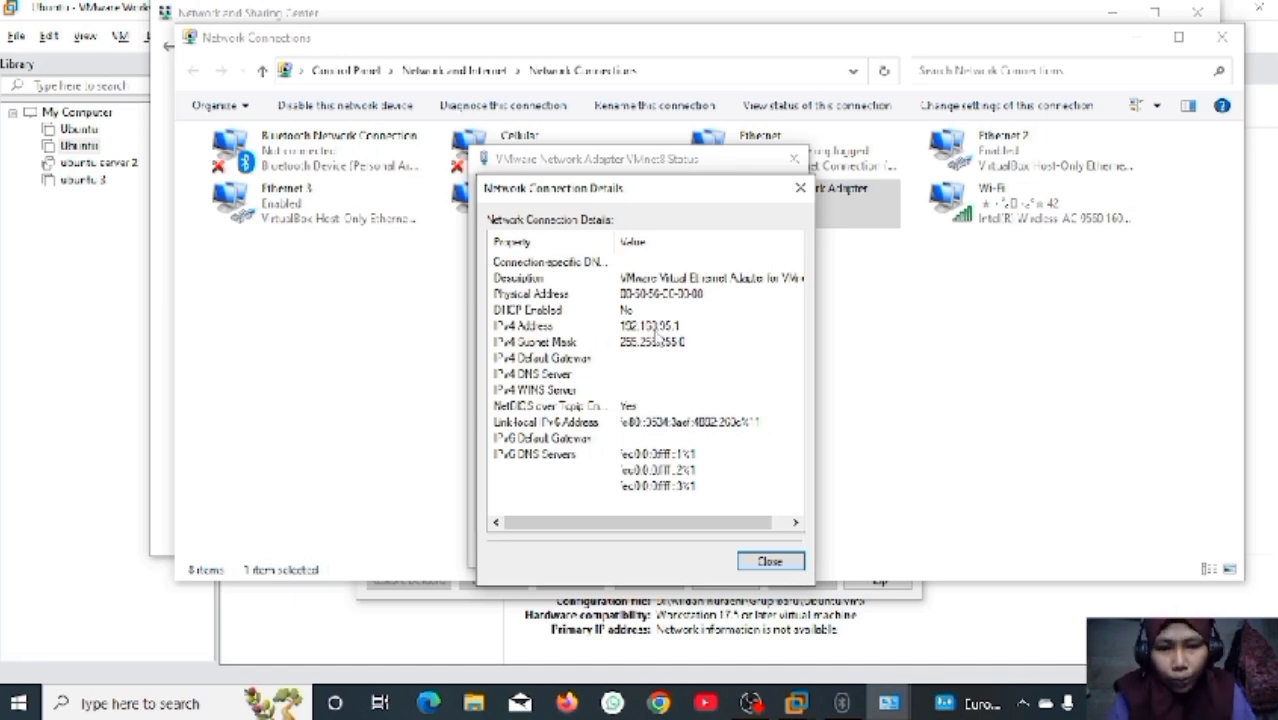
pyautogui.click(770, 562)
pyautogui.click(782, 558)
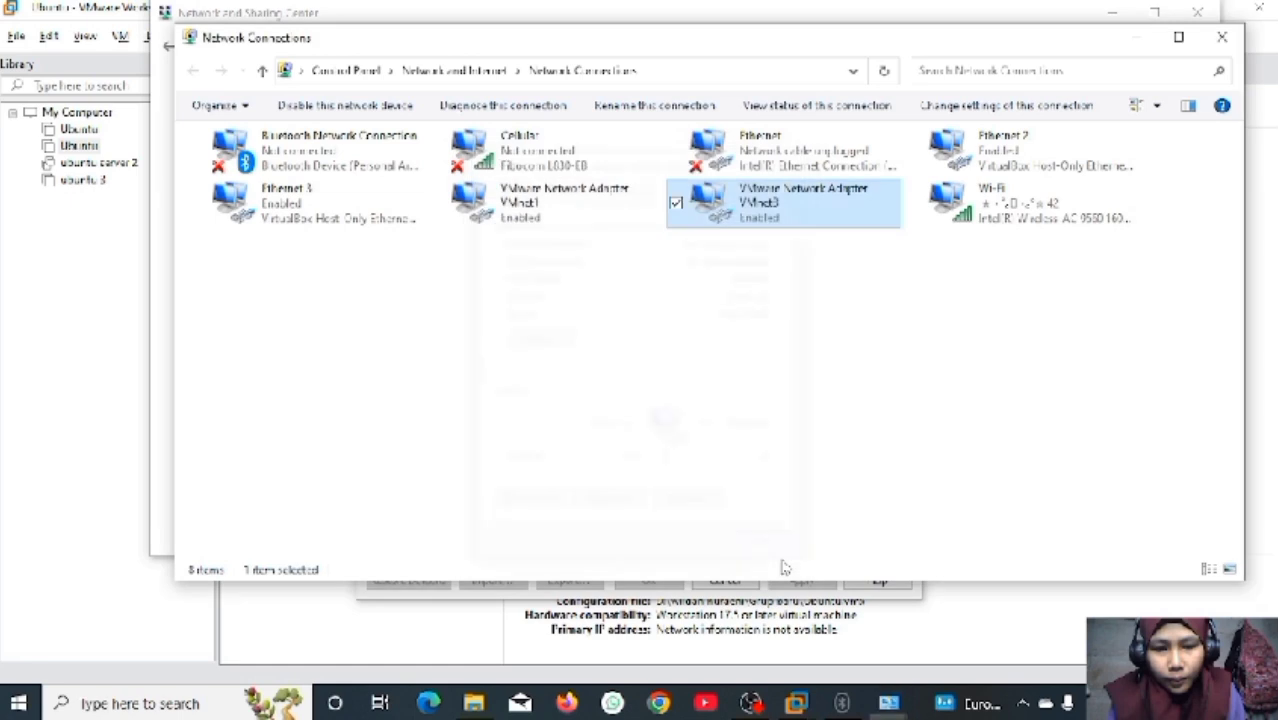
pyautogui.click(1222, 37)
pyautogui.click(1200, 14)
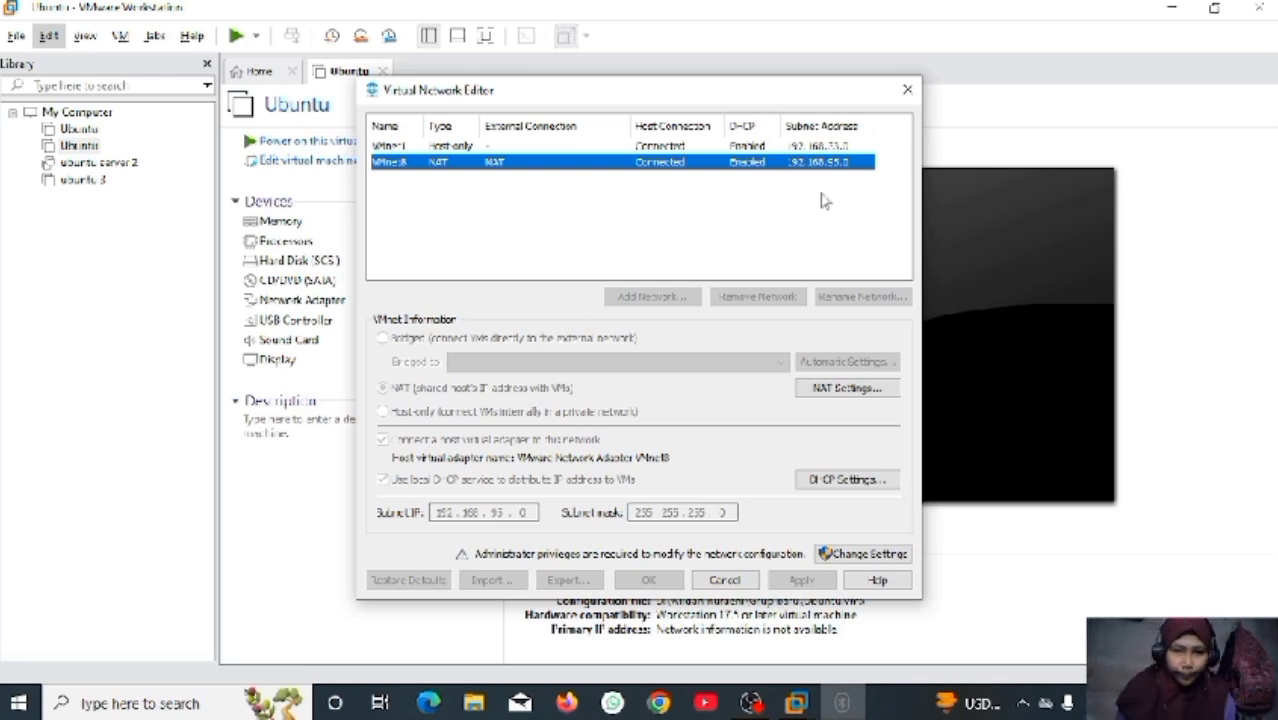
pyautogui.click(908, 91)
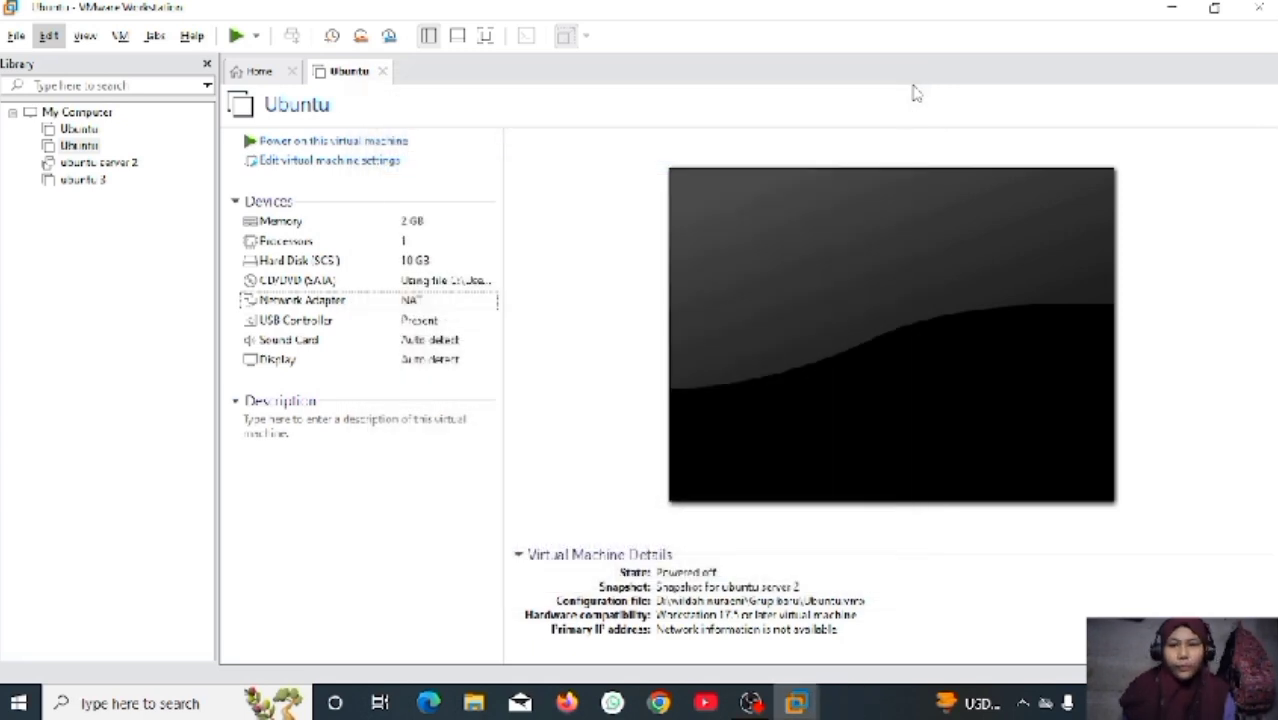
# - Power on the second Ubuntu virtual machine in the library and the ubuntu server 2 virtual machine
pyautogui.click(75, 148)
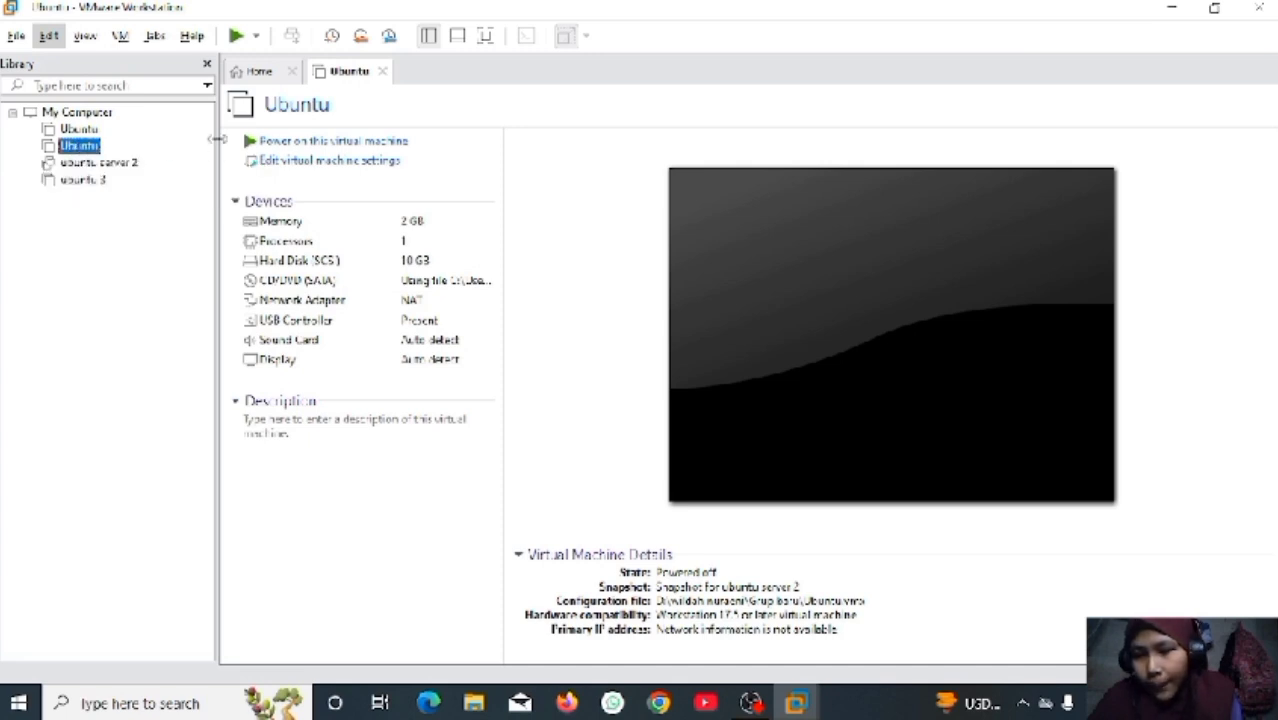
pyautogui.click(288, 143)
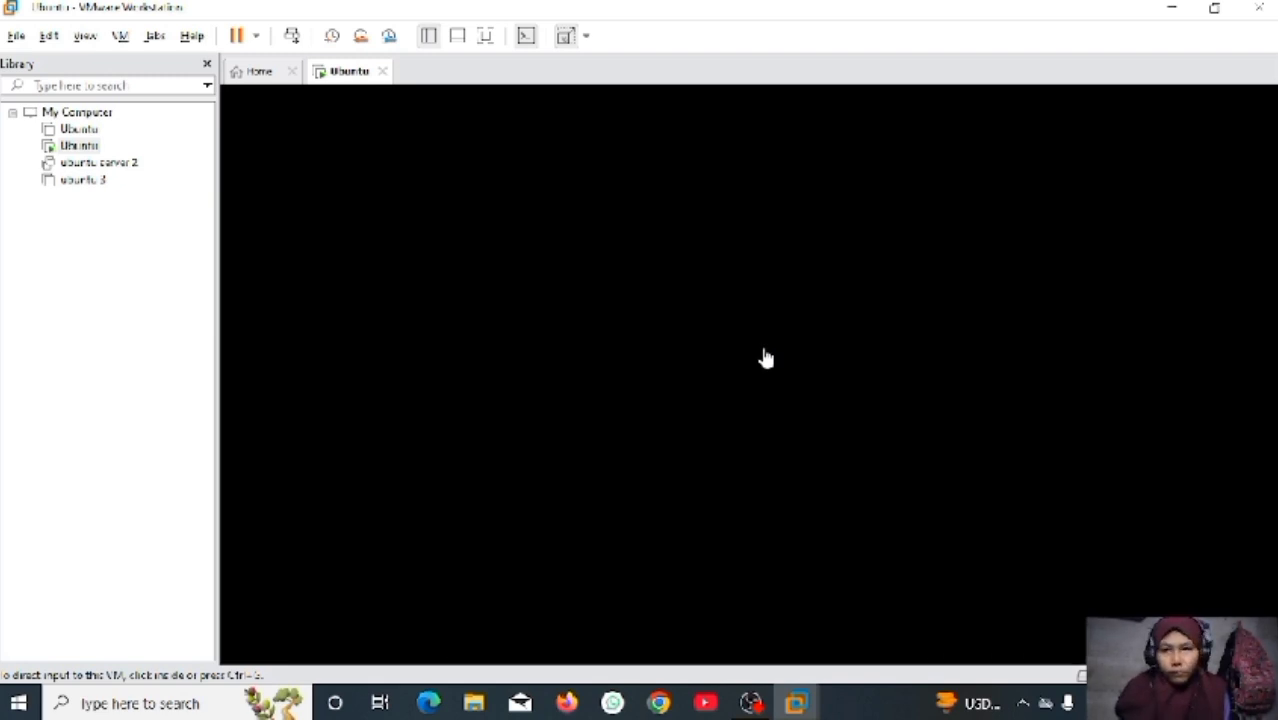
pyautogui.click(86, 166)
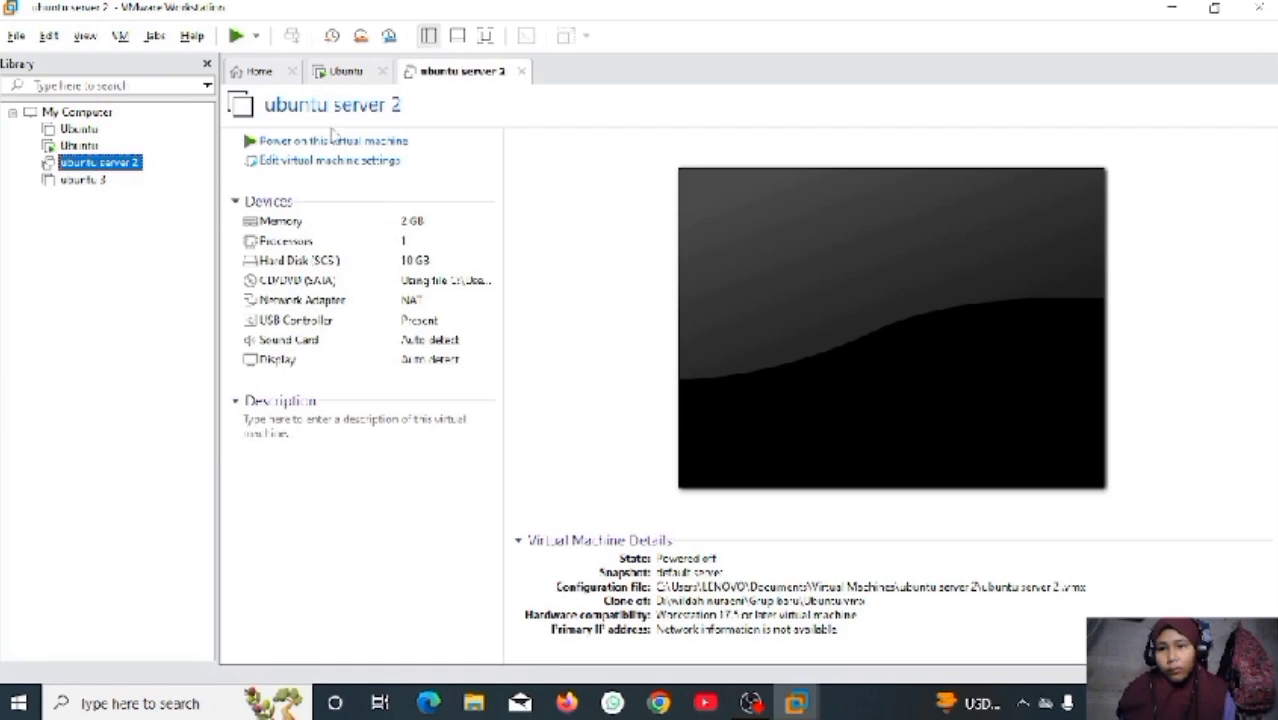
pyautogui.click(322, 142)
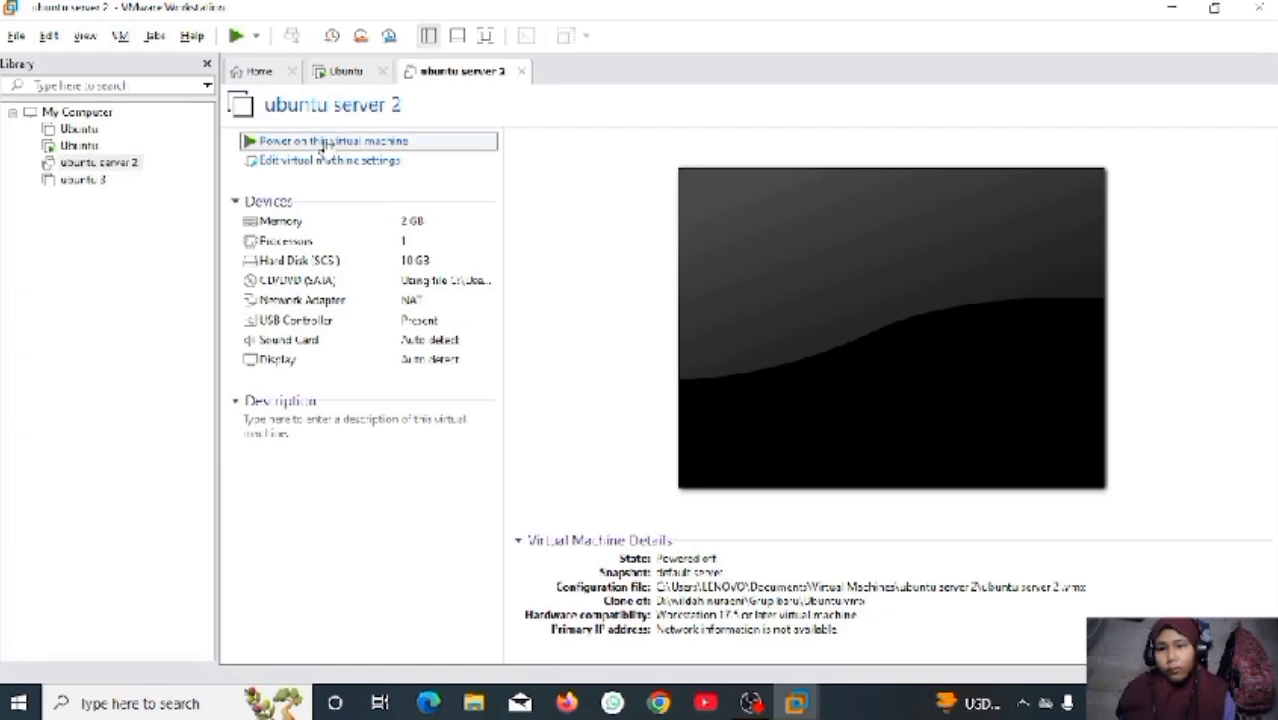
# - Turn off console stretching for the running Ubuntu virtual machine and log in with the username and account password
pyautogui.click(347, 74)
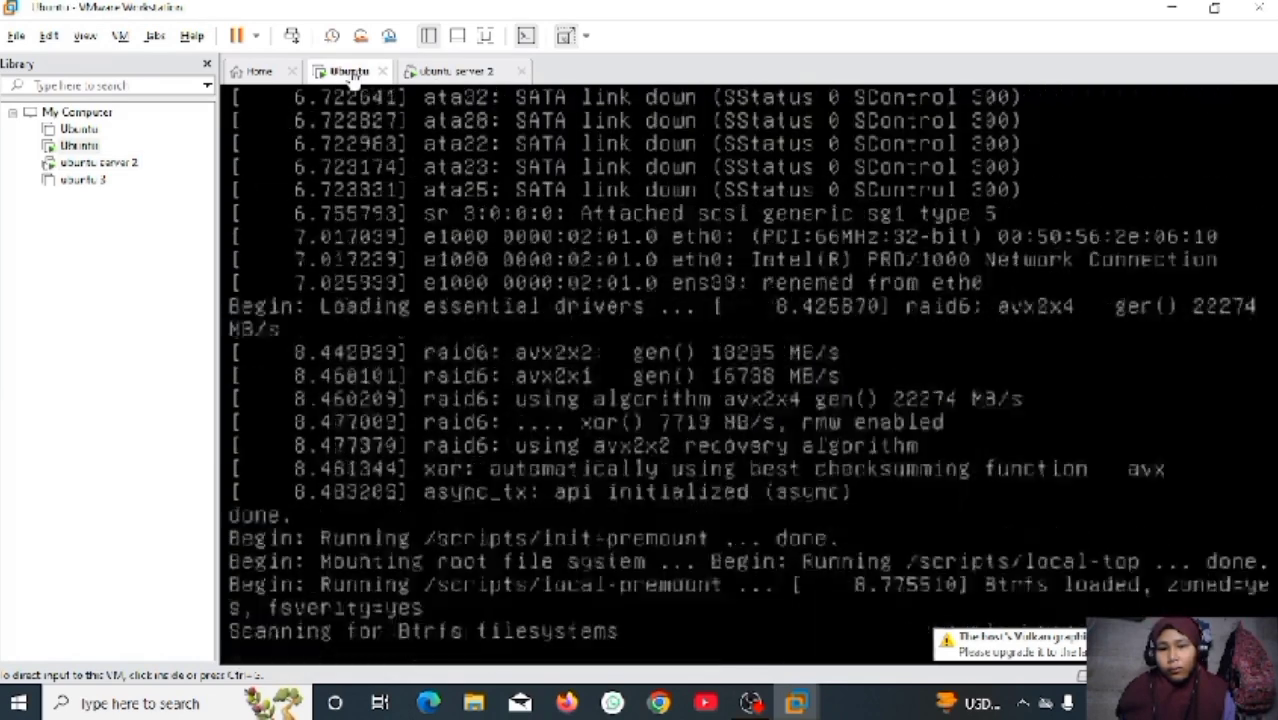
pyautogui.click(563, 37)
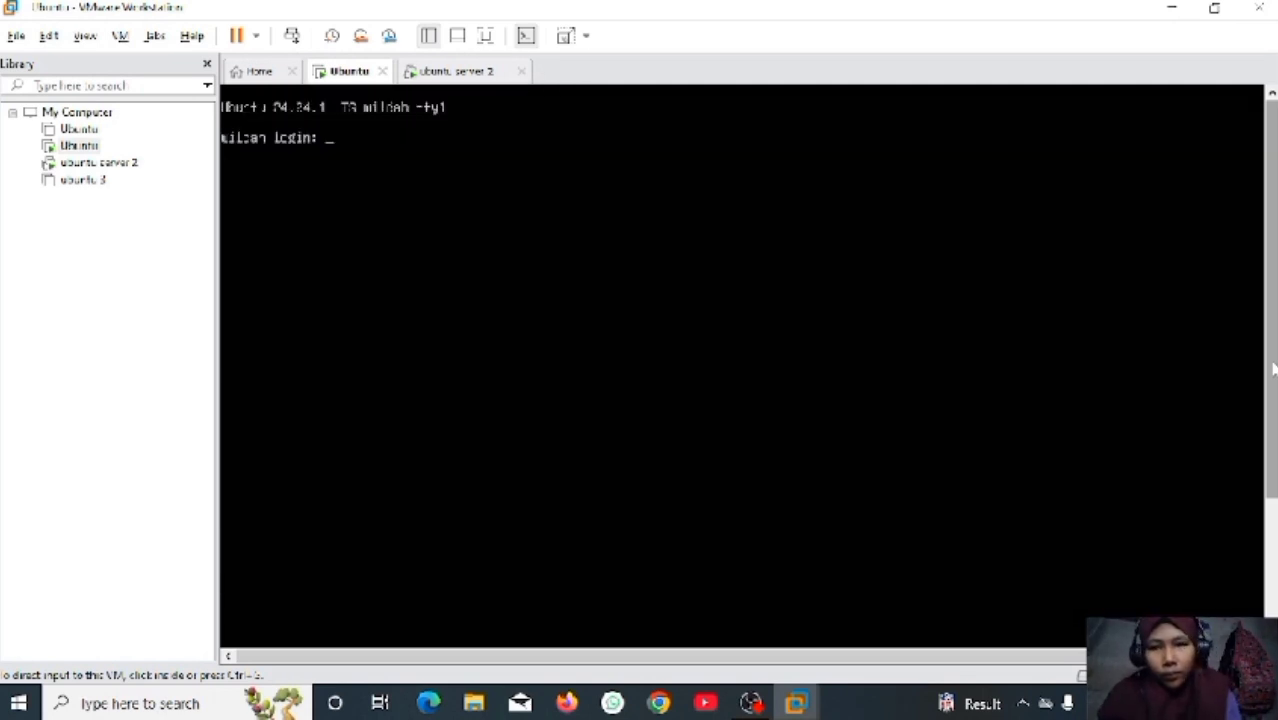
pyautogui.click(1068, 406)
pyautogui.write('wildah')
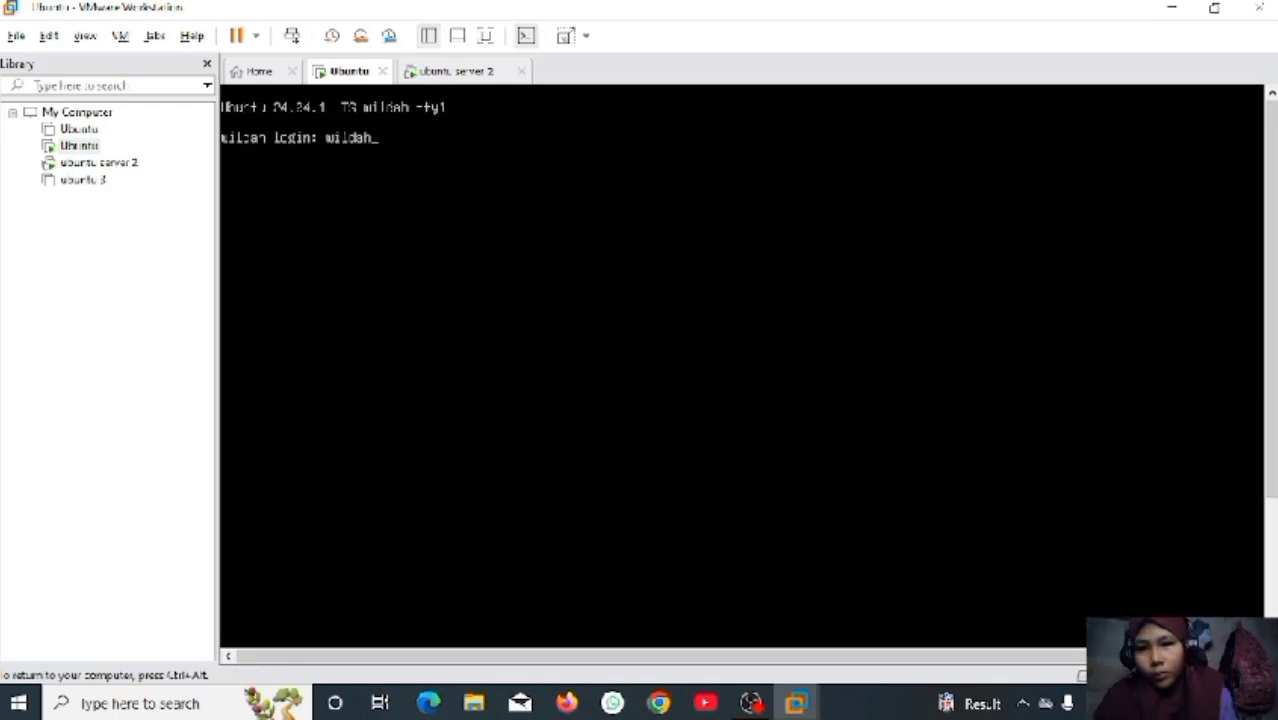
pyautogui.press('Return')
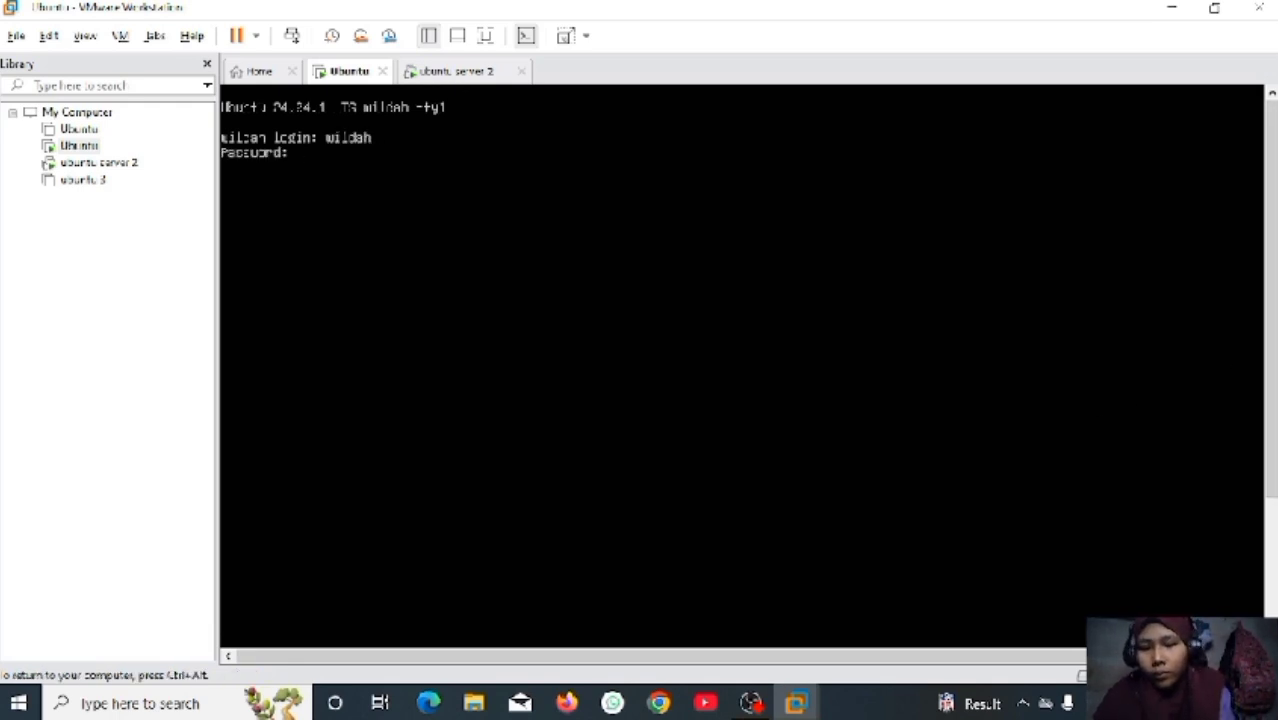
pyautogui.press('Return')
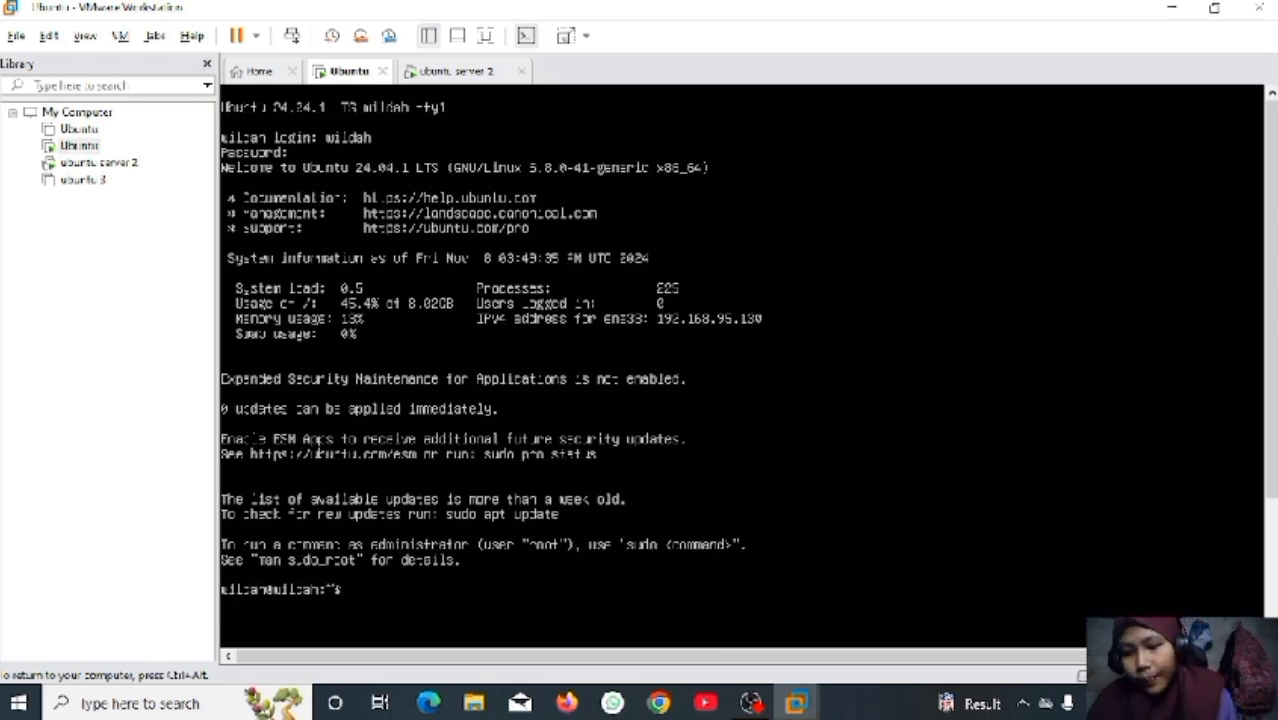
# - Run "ip addres" in the Ubuntu virtual machine and examine the addresses of its network interfaces
pyautogui.write('ip ')
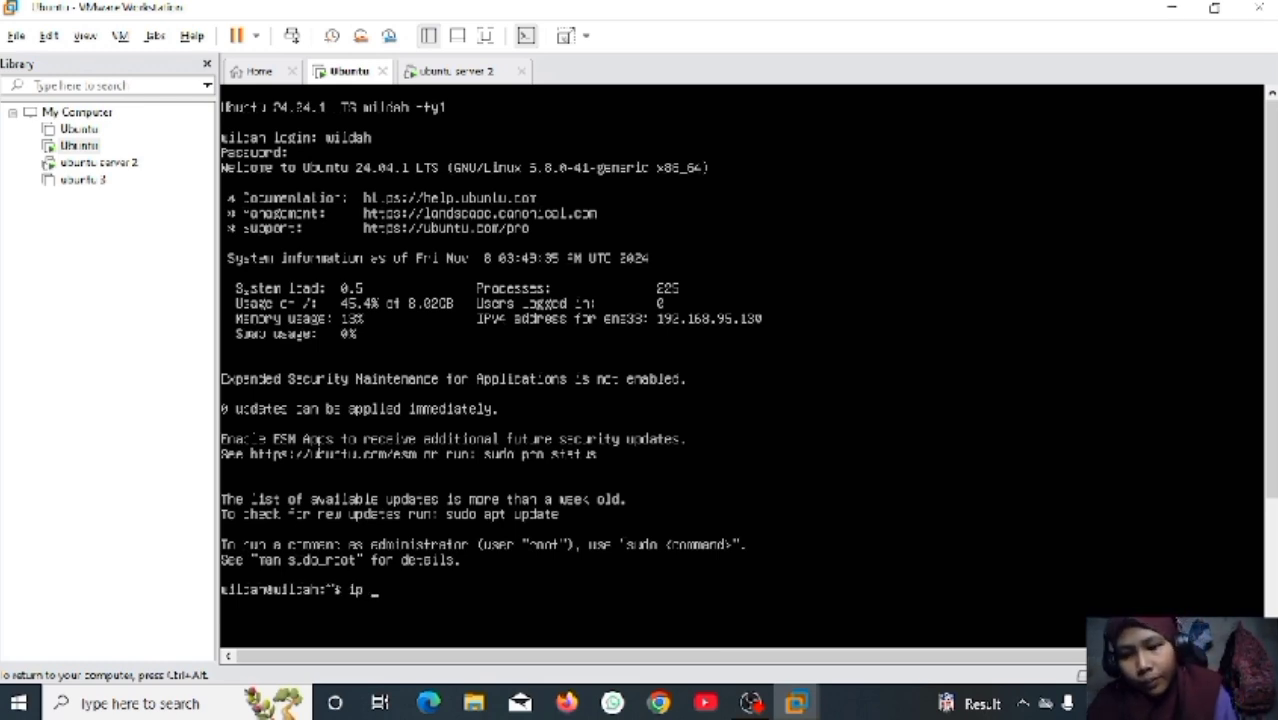
pyautogui.write('addres')
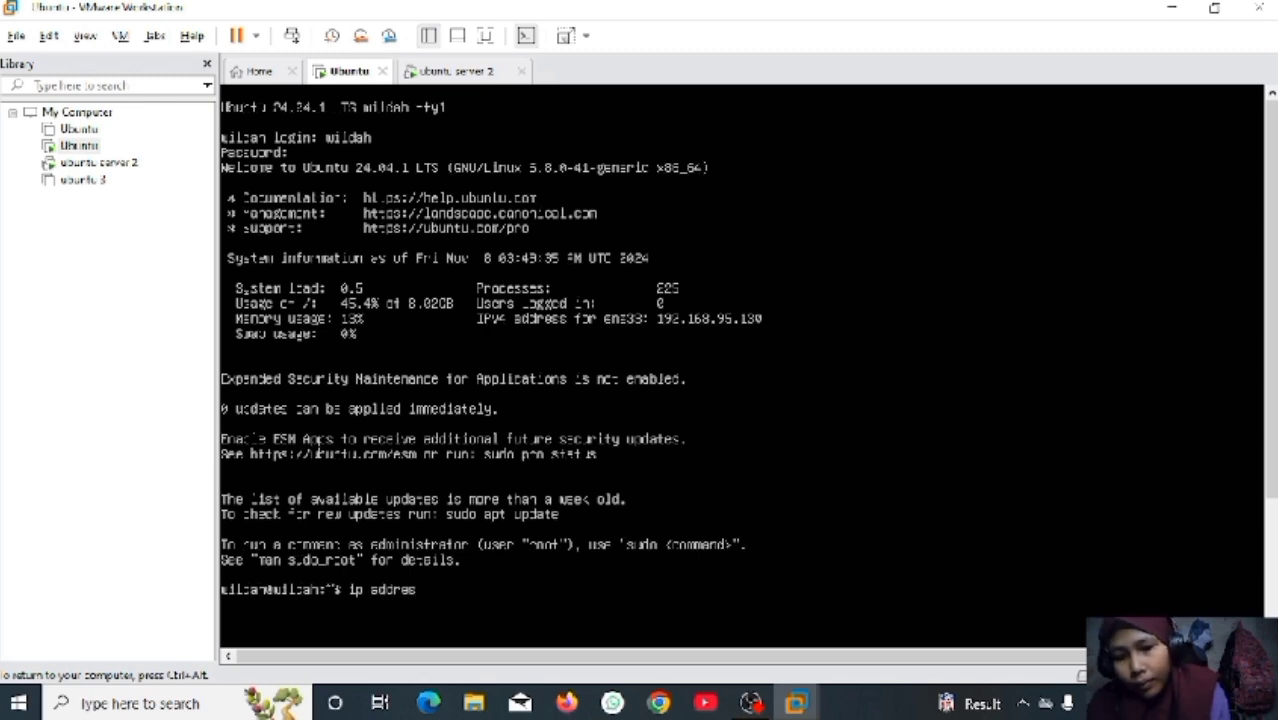
pyautogui.press('Return')
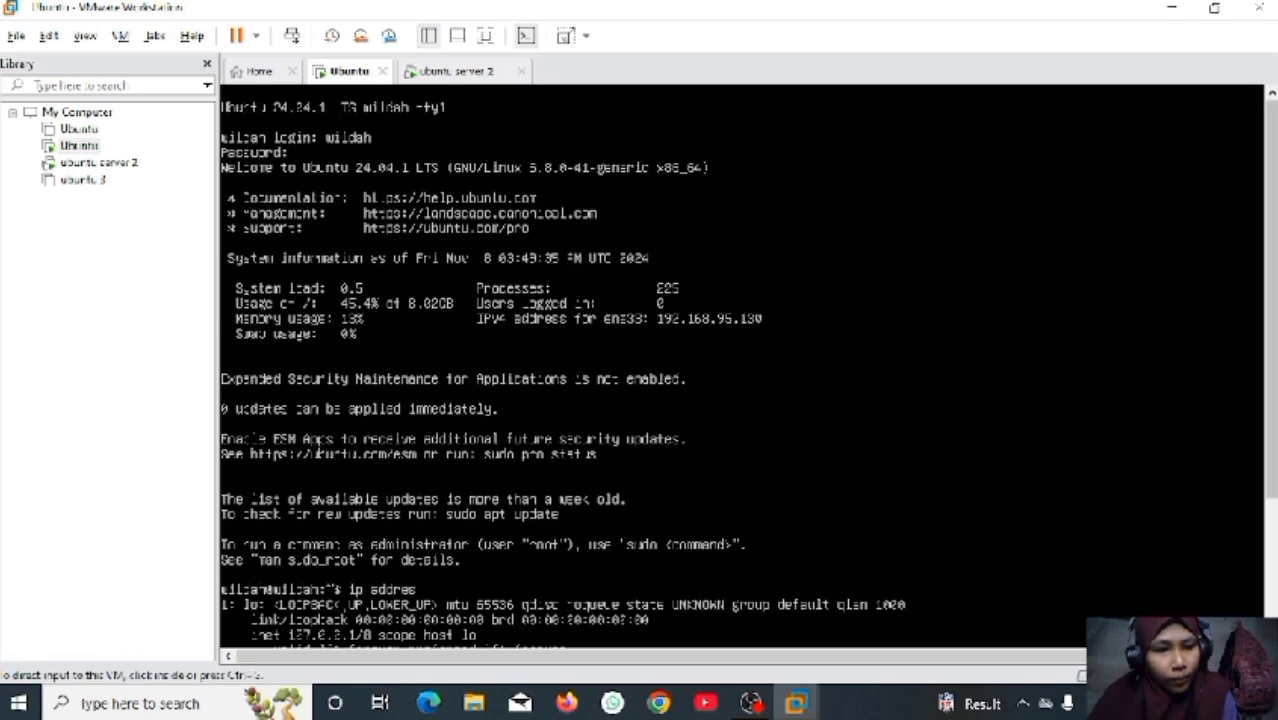
pyautogui.scroll(-5, 563, 371)
pyautogui.moveTo(1272, 512); pyautogui.dragTo(1272, 578)
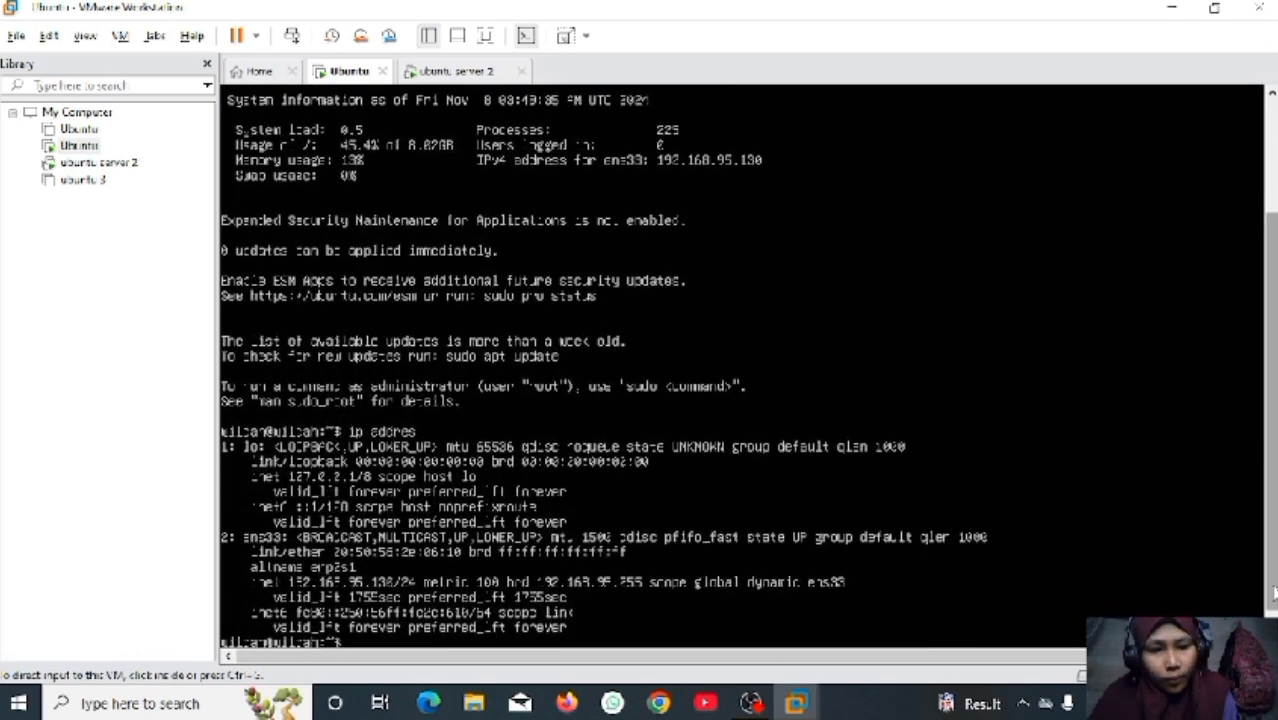
pyautogui.click(1180, 566)
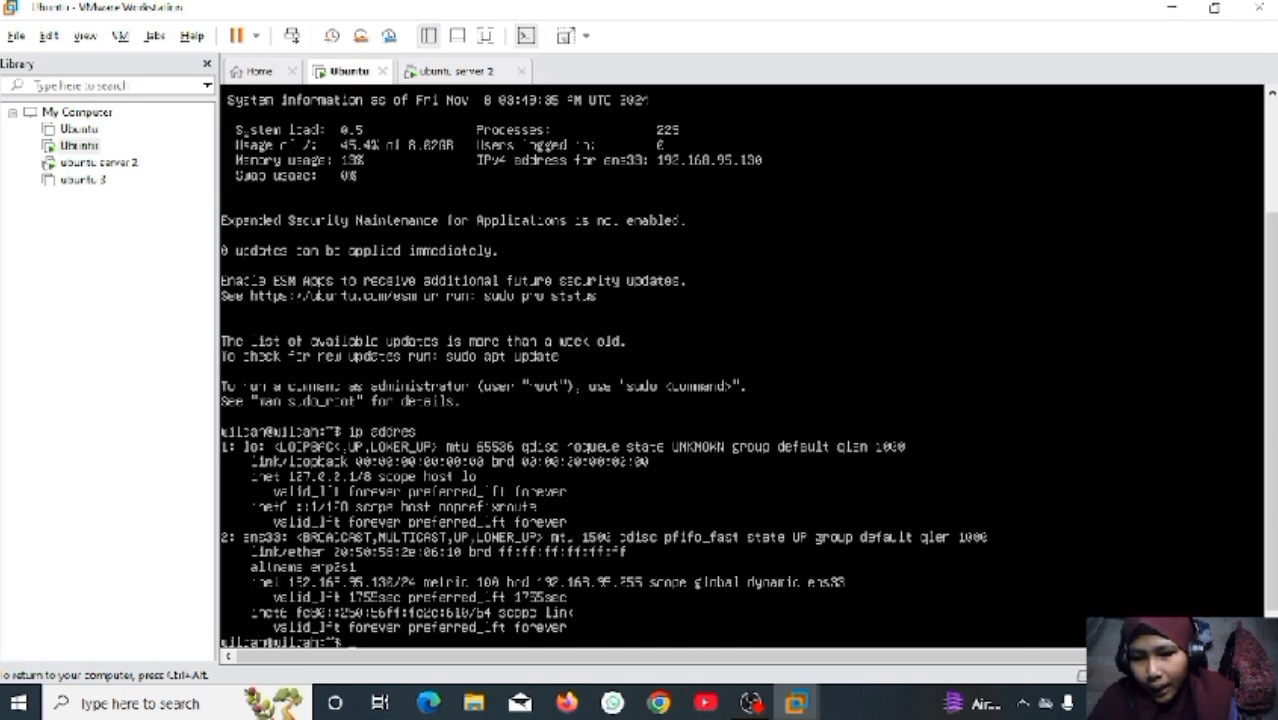
# - Log in to the ubuntu server 2 virtual machine with the username and account password, and run "ip addres" to check its addresses
pyautogui.hotkey('ctrl', 'alt')
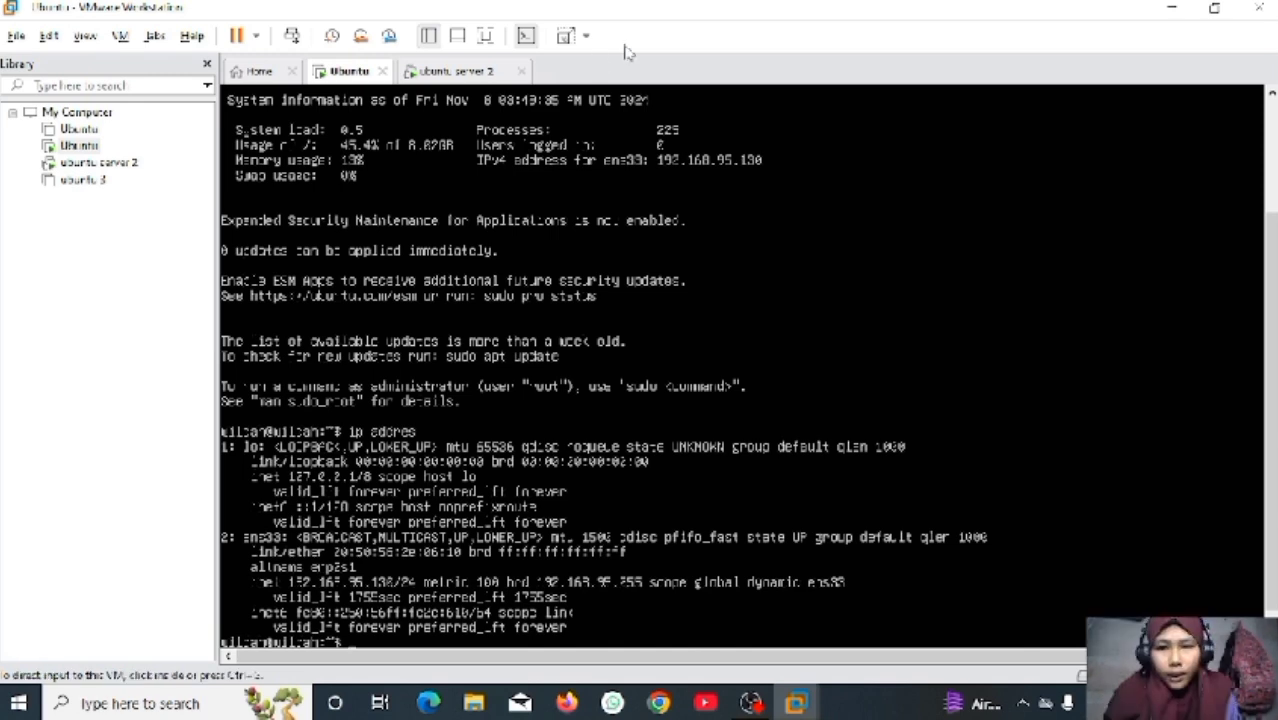
pyautogui.click(467, 71)
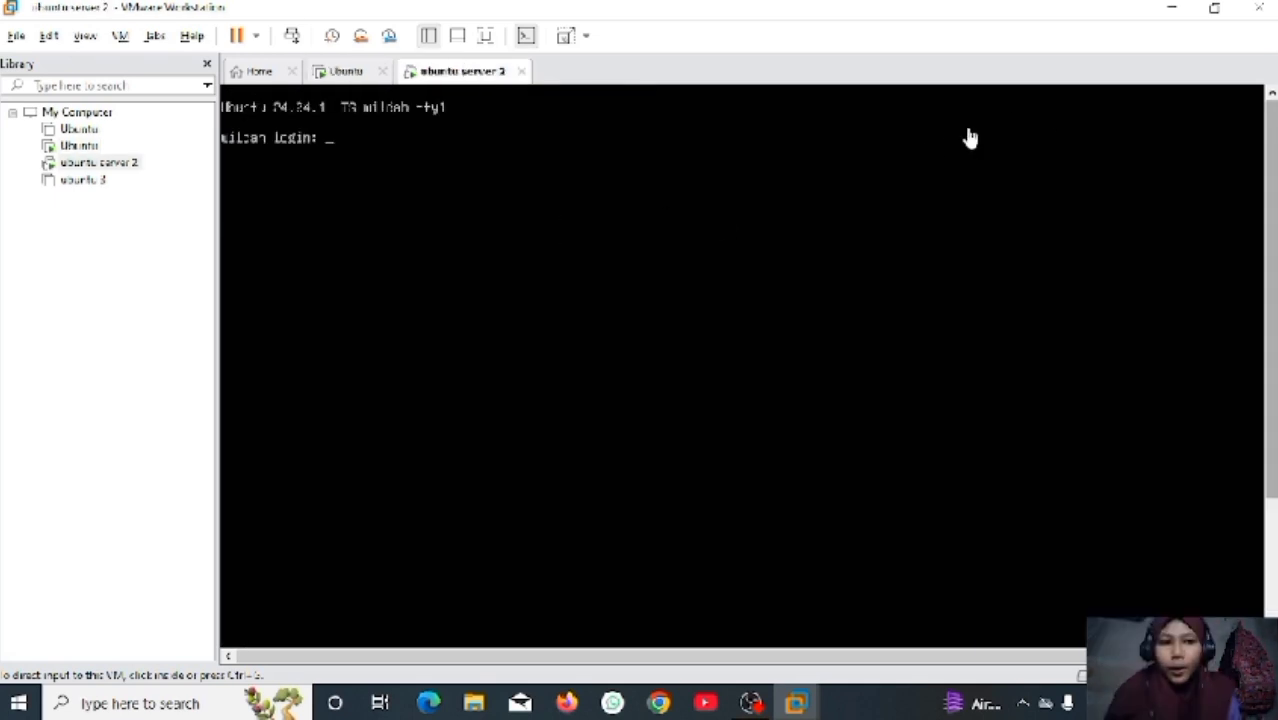
pyautogui.click(933, 143)
pyautogui.write('wildah')
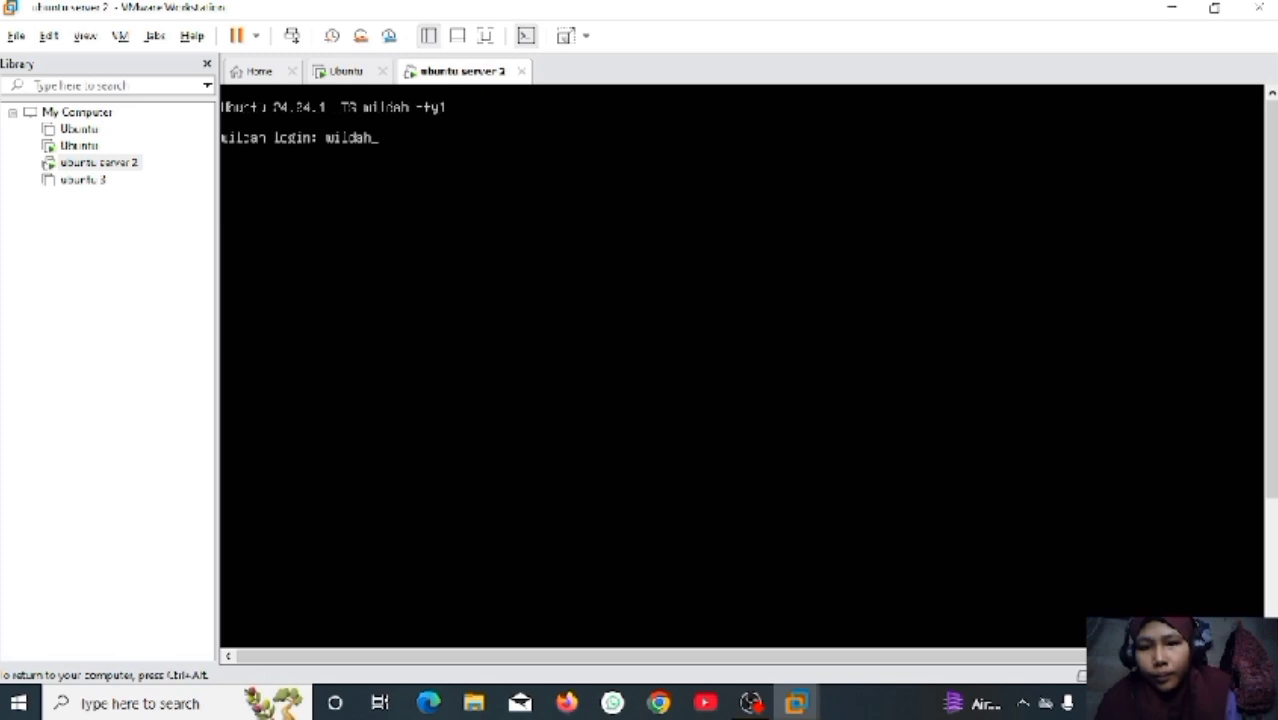
pyautogui.press('Return')
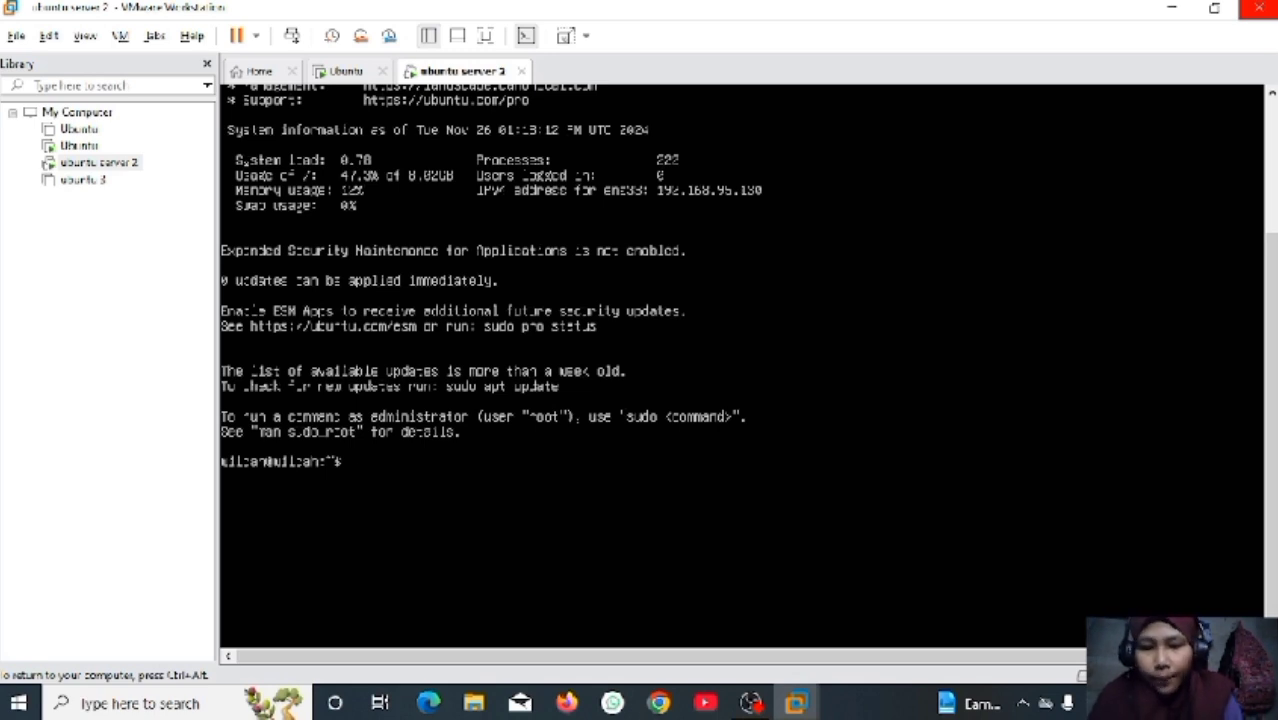
pyautogui.write('ip addres')
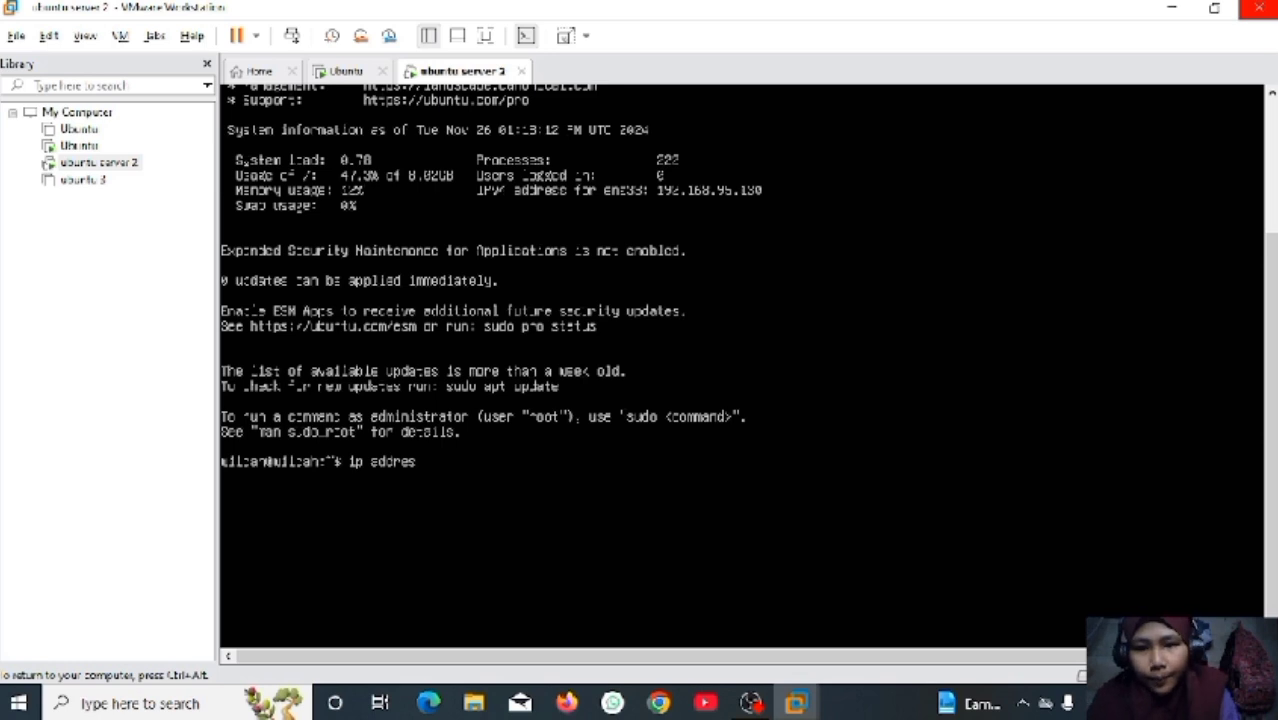
pyautogui.press('Return')
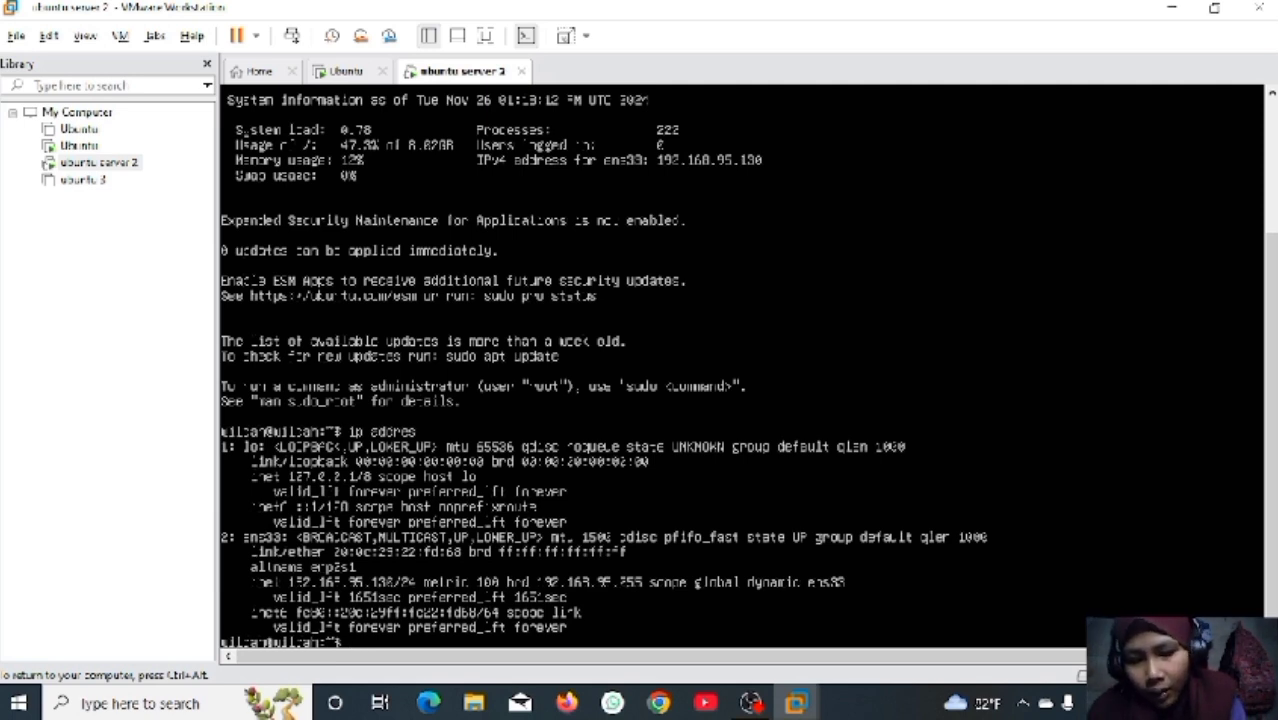
# - Try to release the DHCP lease of ens33 with "sudo dhclient -r ens33", entering the account password for sudo
pyautogui.write('sudo')
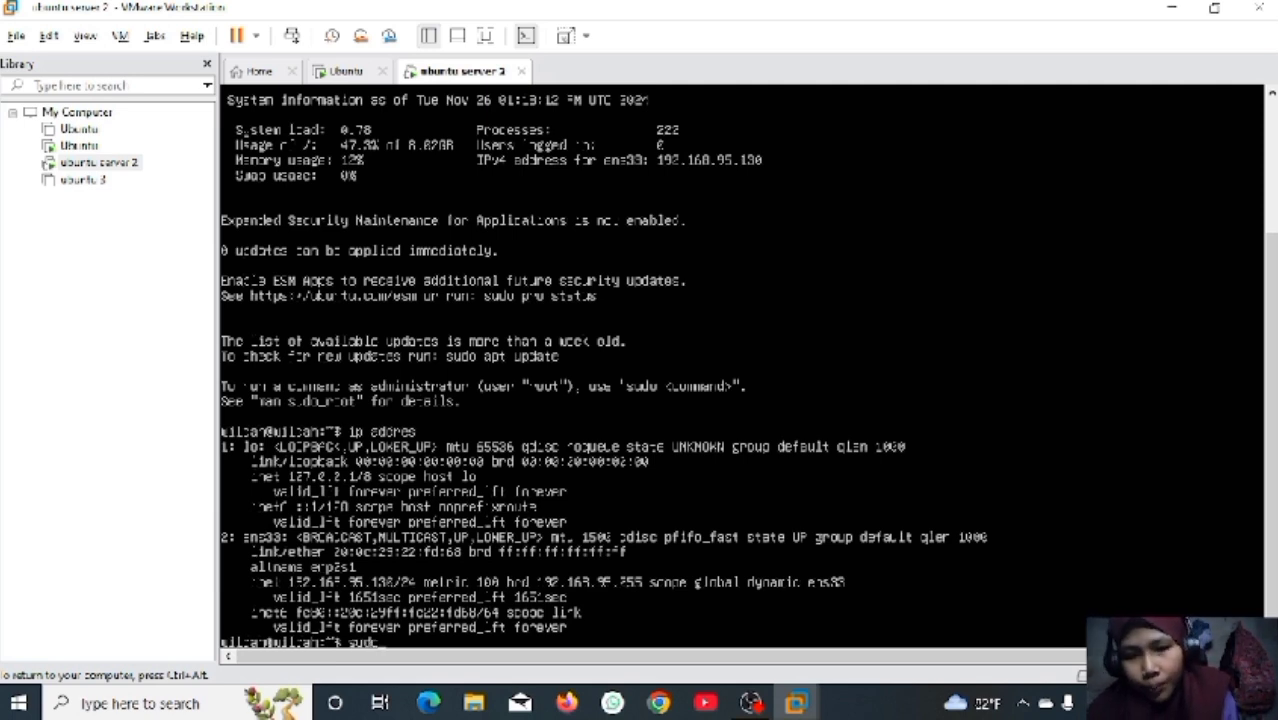
pyautogui.write(' dhcli')
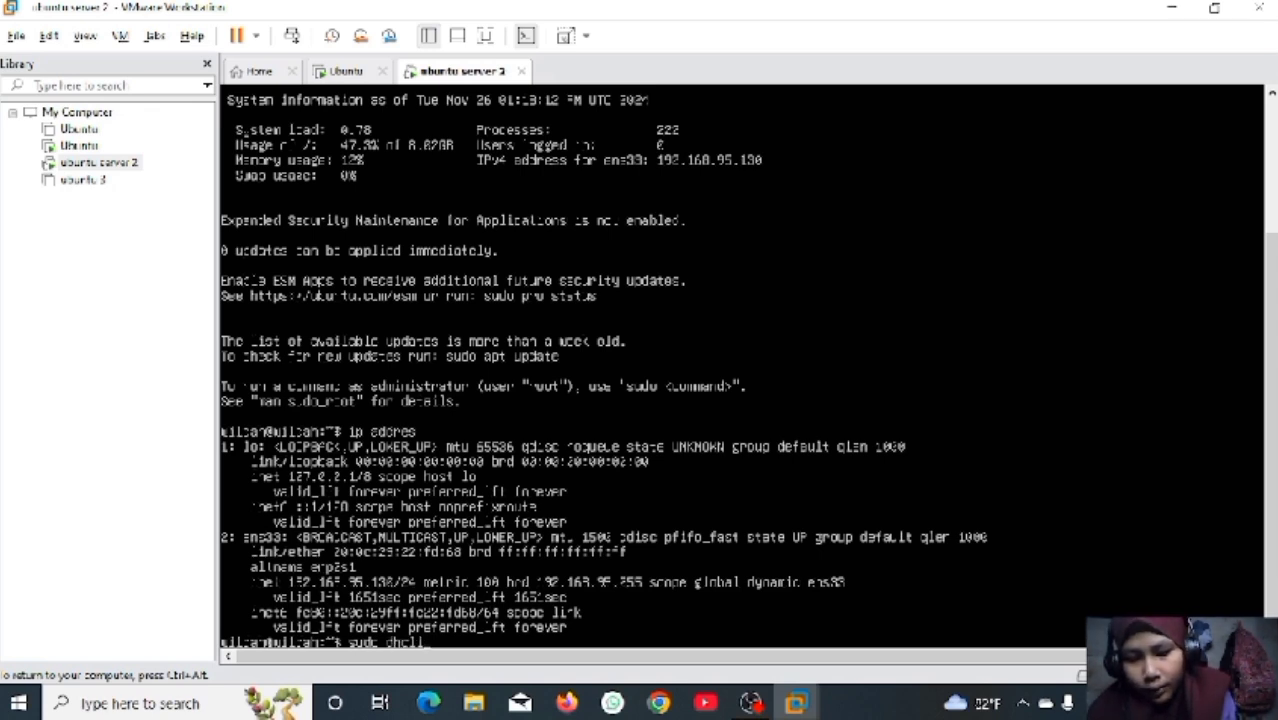
pyautogui.write('ent ')
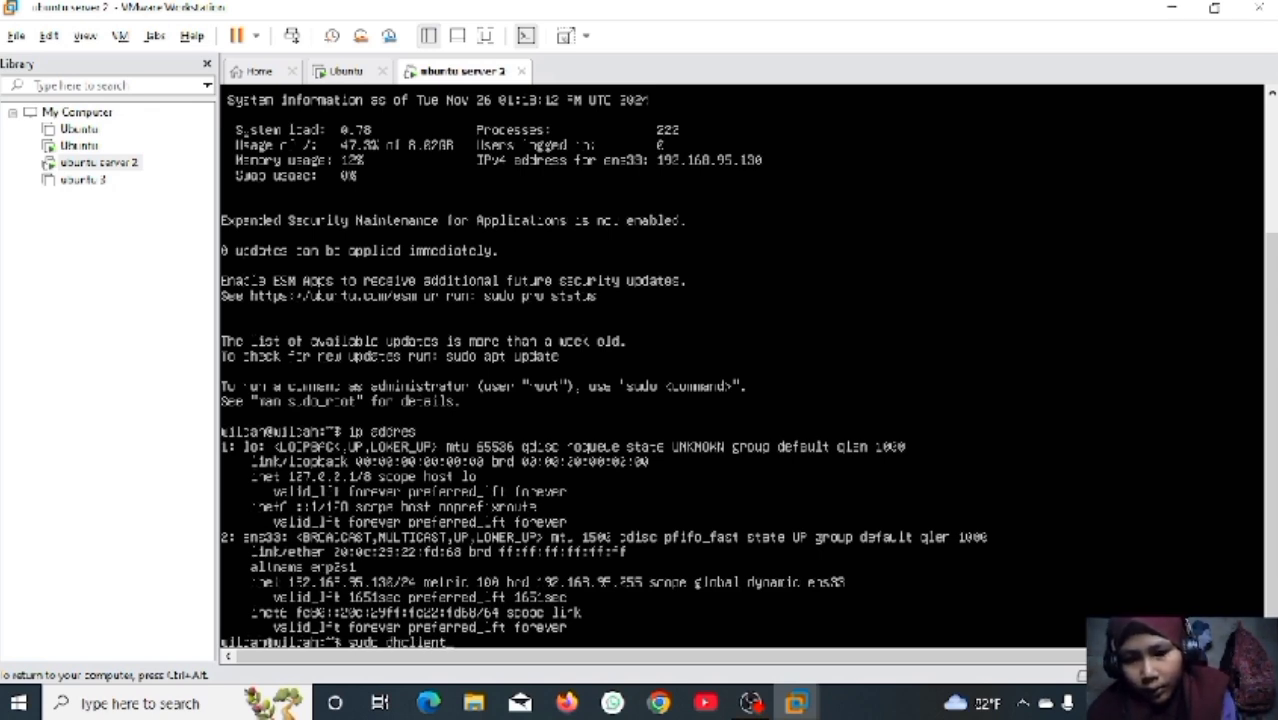
pyautogui.write('-r ens33')
pyautogui.press('Return')
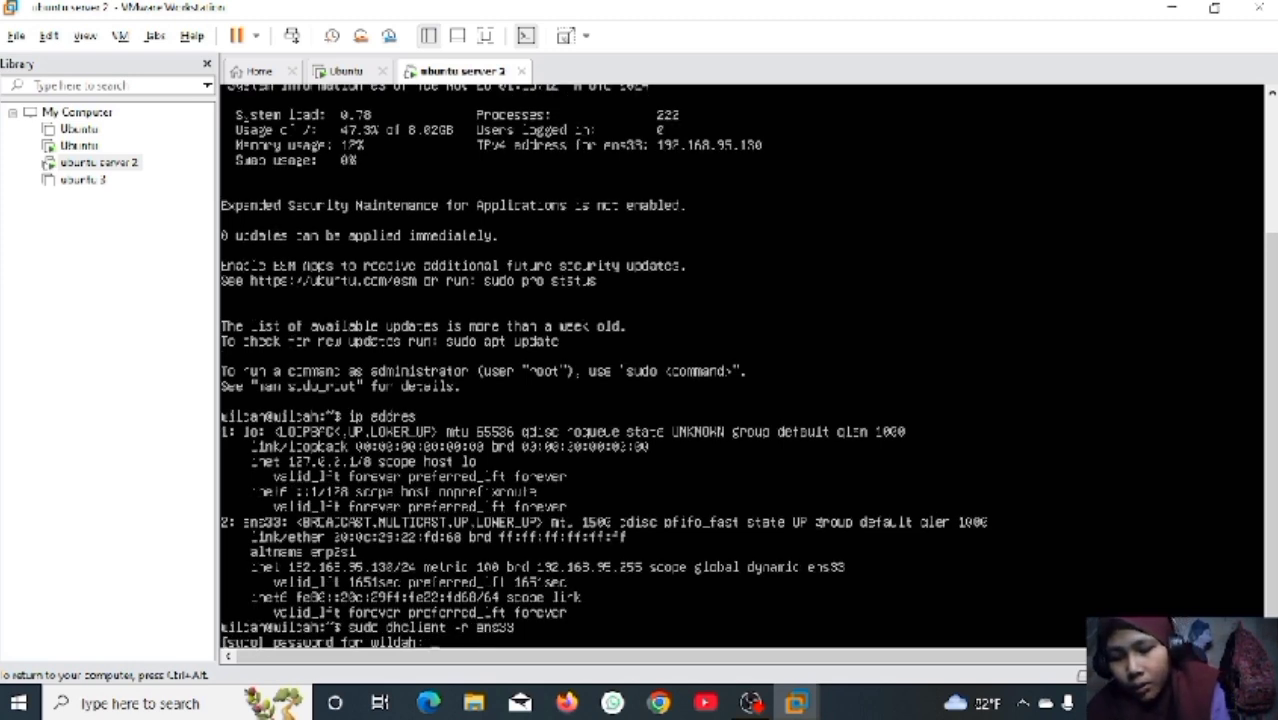
pyautogui.press('Return')
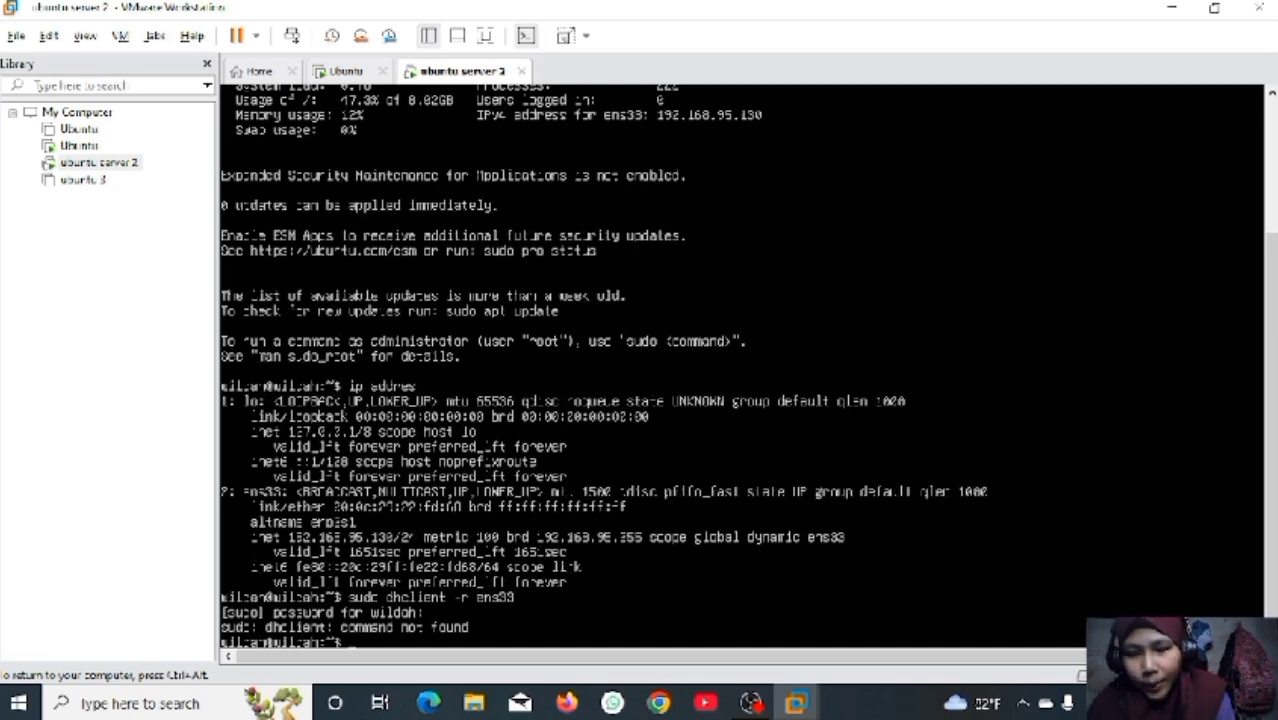
# - Try to request a new DHCP address for the network interface with "sudo dhclient ens33"
pyautogui.write('sudo')
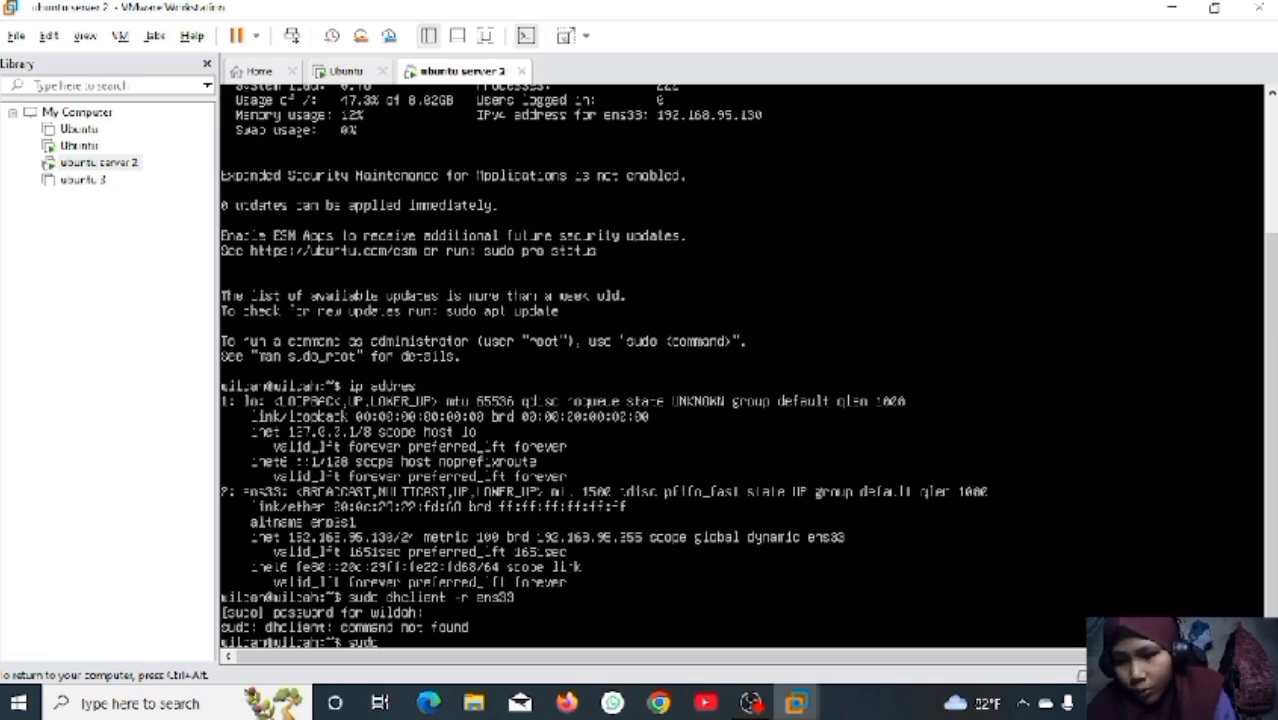
pyautogui.write(' dh')
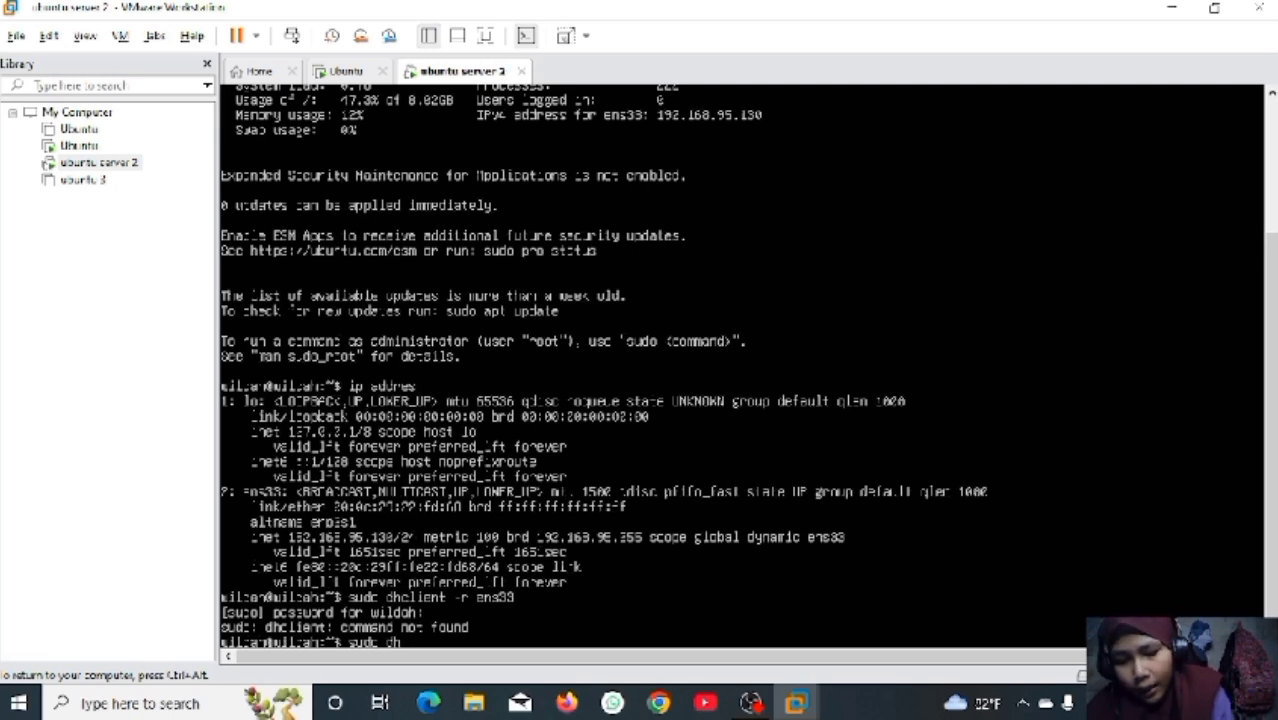
pyautogui.write('client')
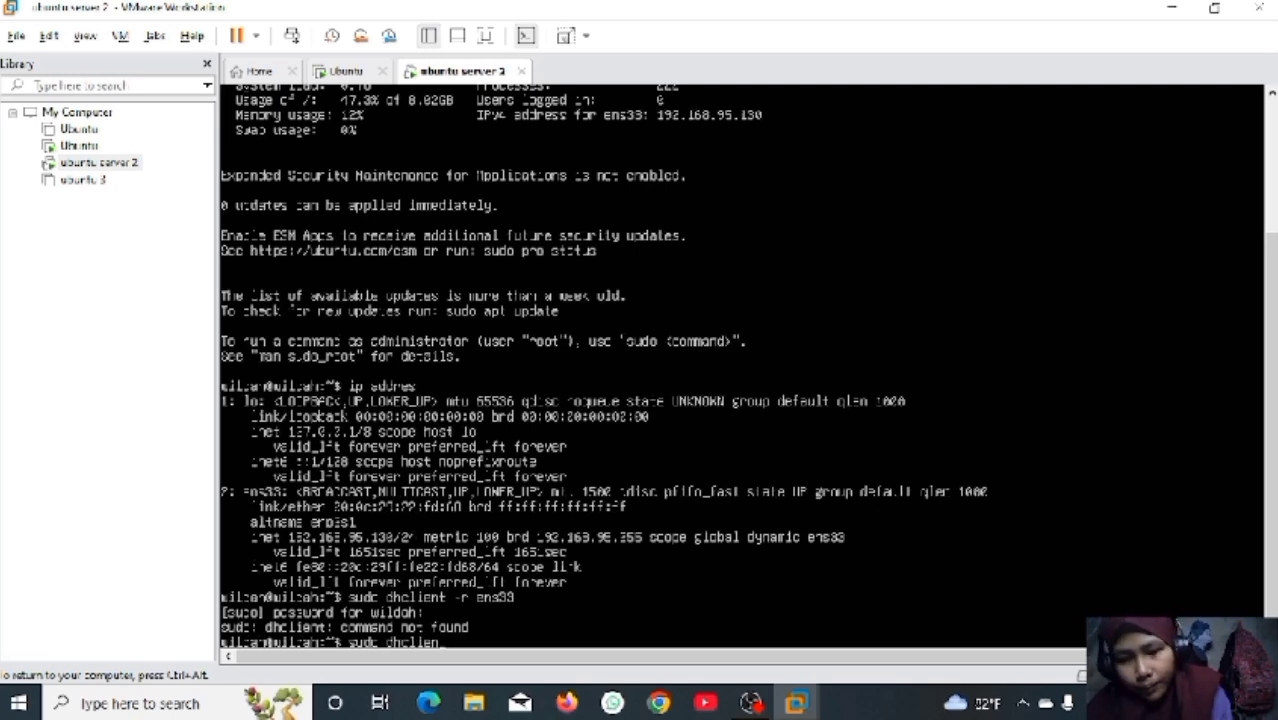
pyautogui.write(' ens33')
pyautogui.press('Return')
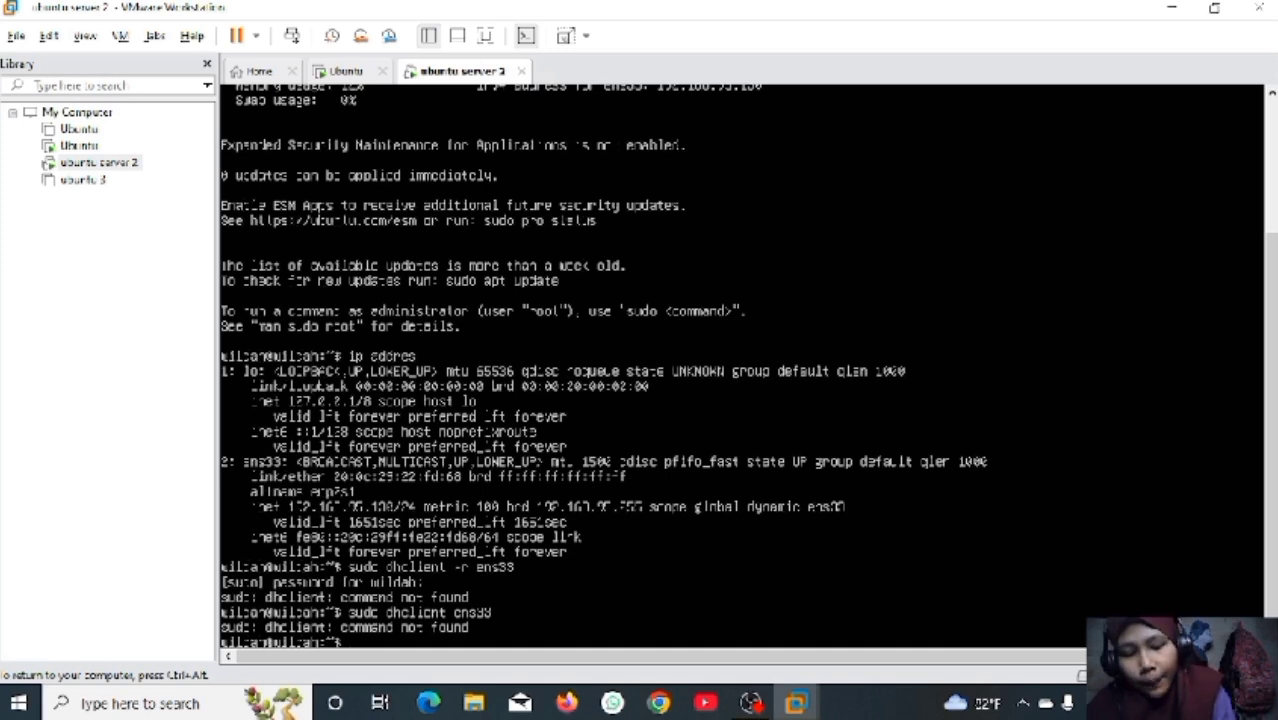
# - Run "ip addres" again in ubuntu server 2 to recheck the address of ens33
pyautogui.write('ip')
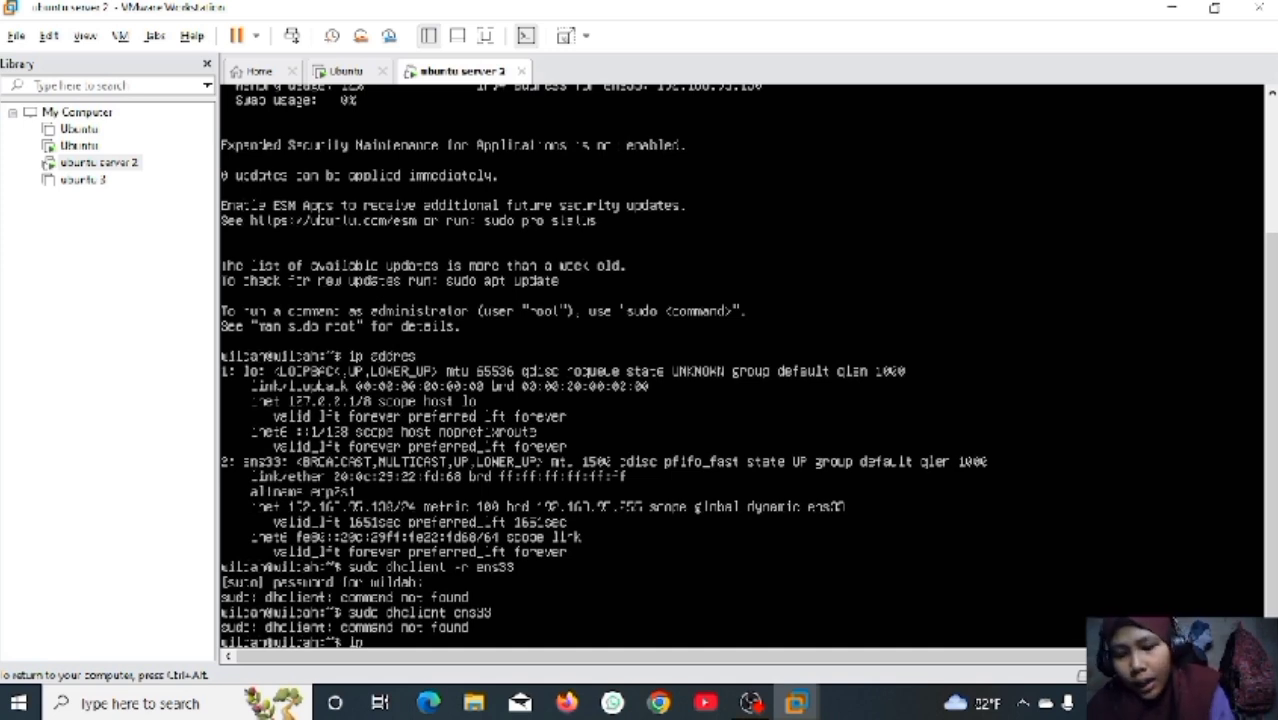
pyautogui.write(' address')
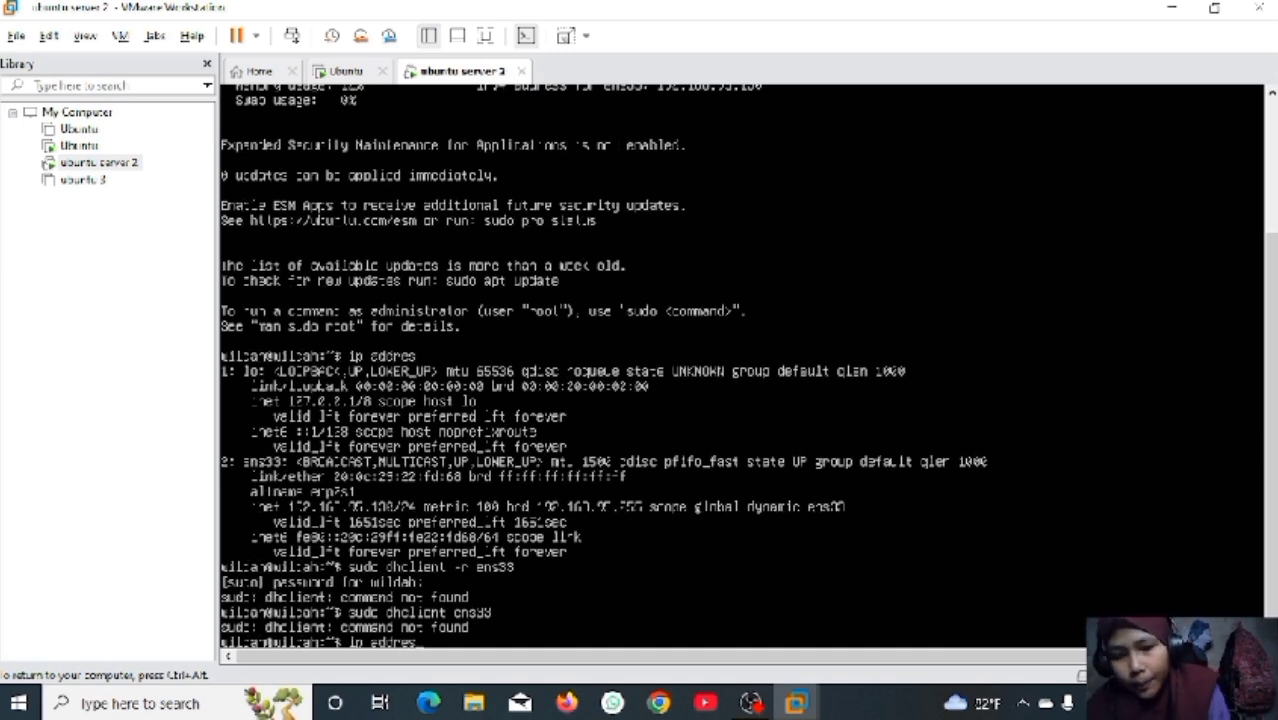
pyautogui.press('Return')
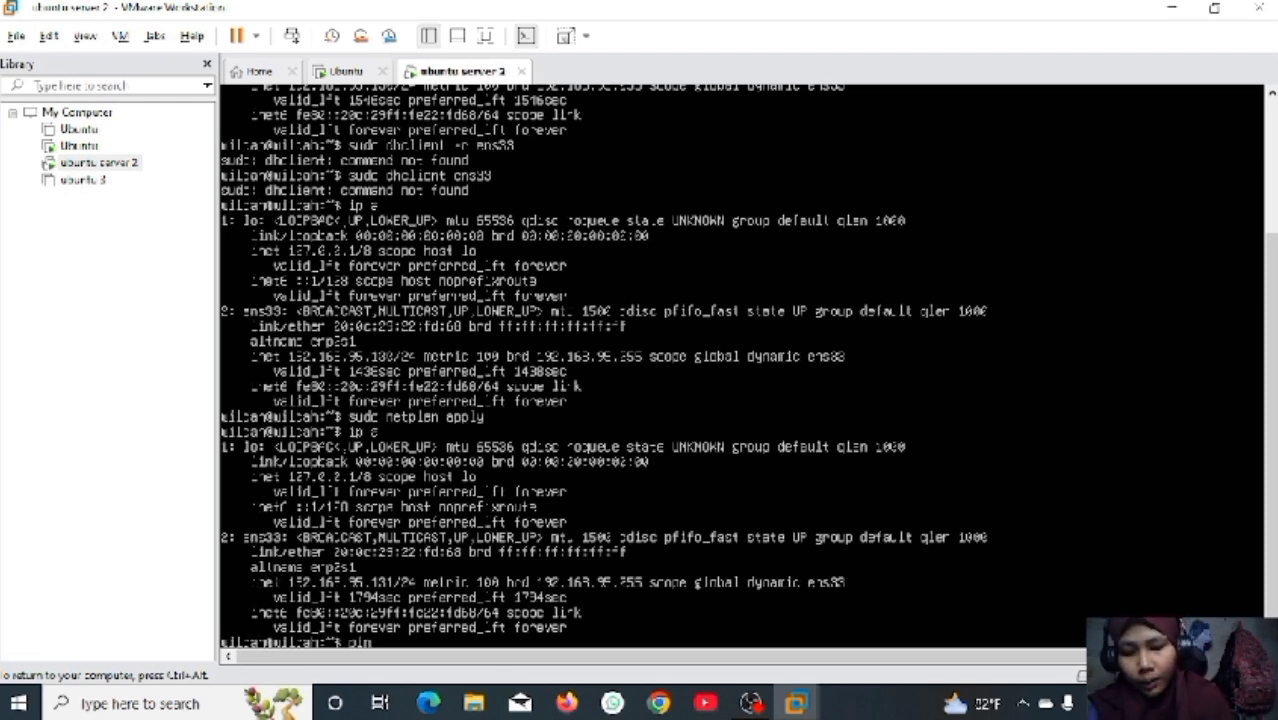
# - Test the internet connection of ubuntu server 2 with "ping google.com", and stop the ping after a few replies
pyautogui.write('8')
pyautogui.write('oogle')
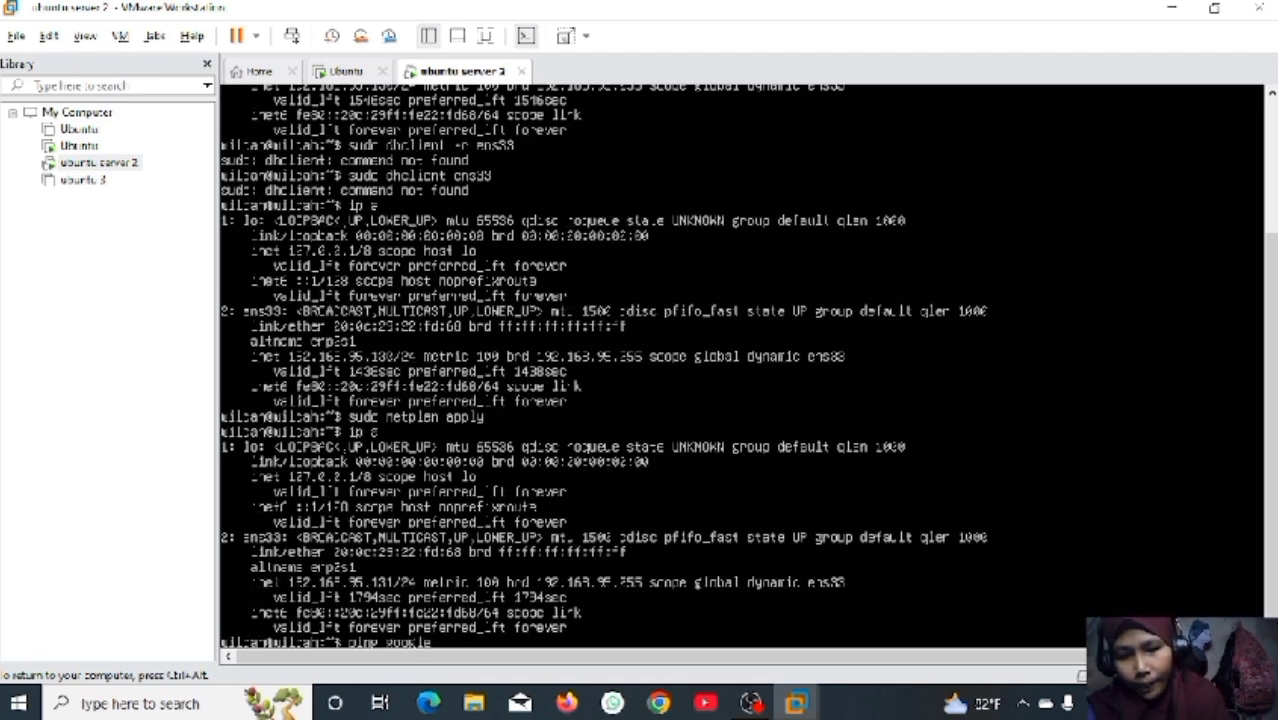
pyautogui.write('.com')
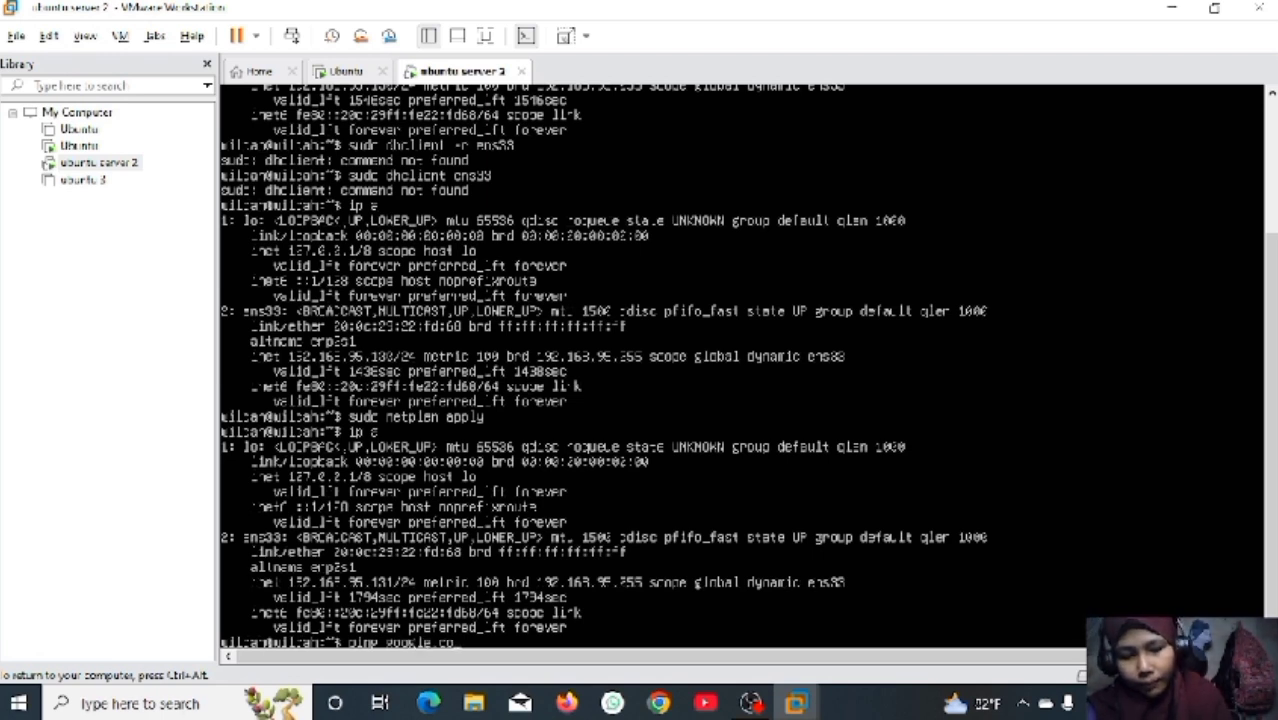
pyautogui.press('Return')
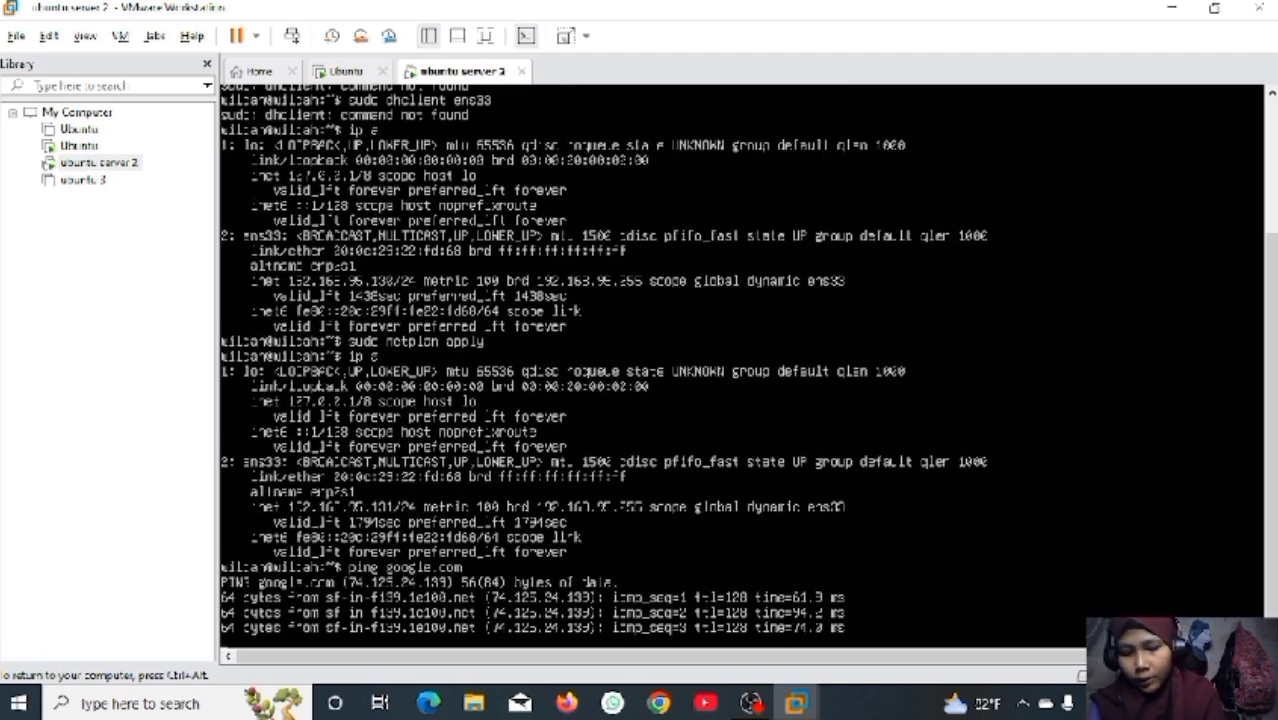
pyautogui.hotkey('ctrl', 'c')
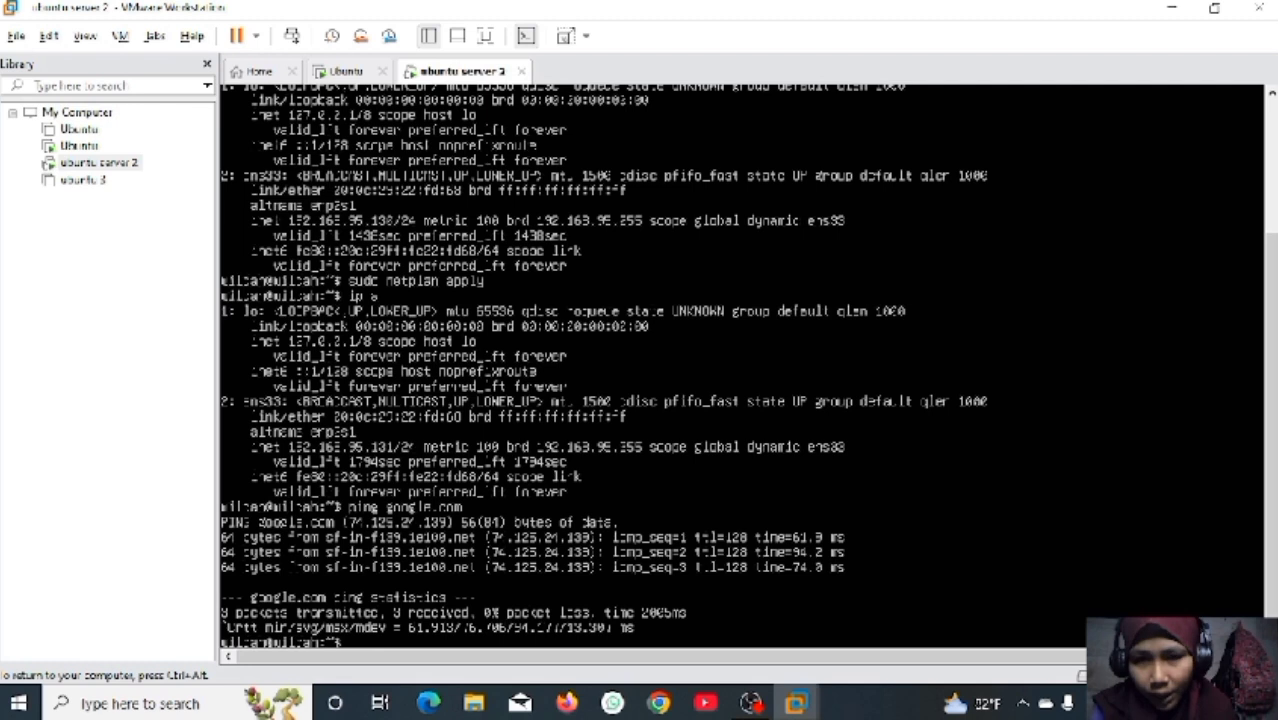
# - Switch to the running Ubuntu virtual machine, test its internet connection with "ping google.com", and stop the ping
pyautogui.hotkey('ctrl', 'alt')
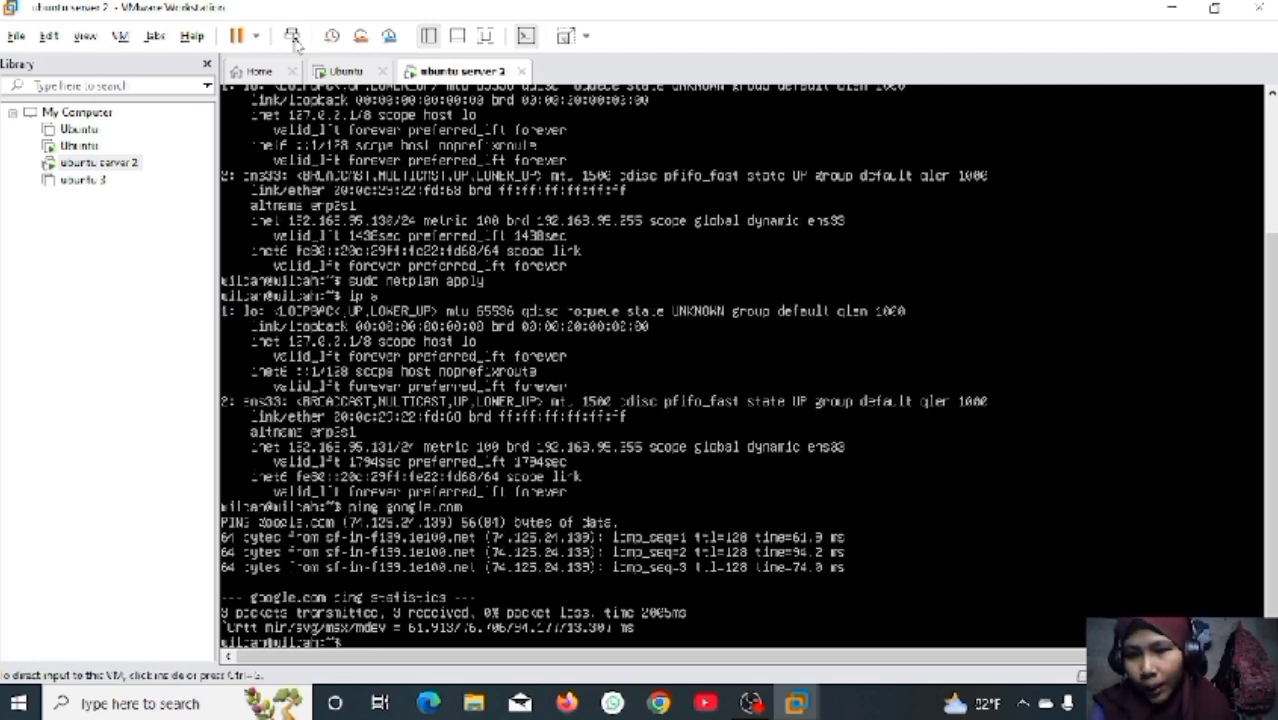
pyautogui.click(341, 72)
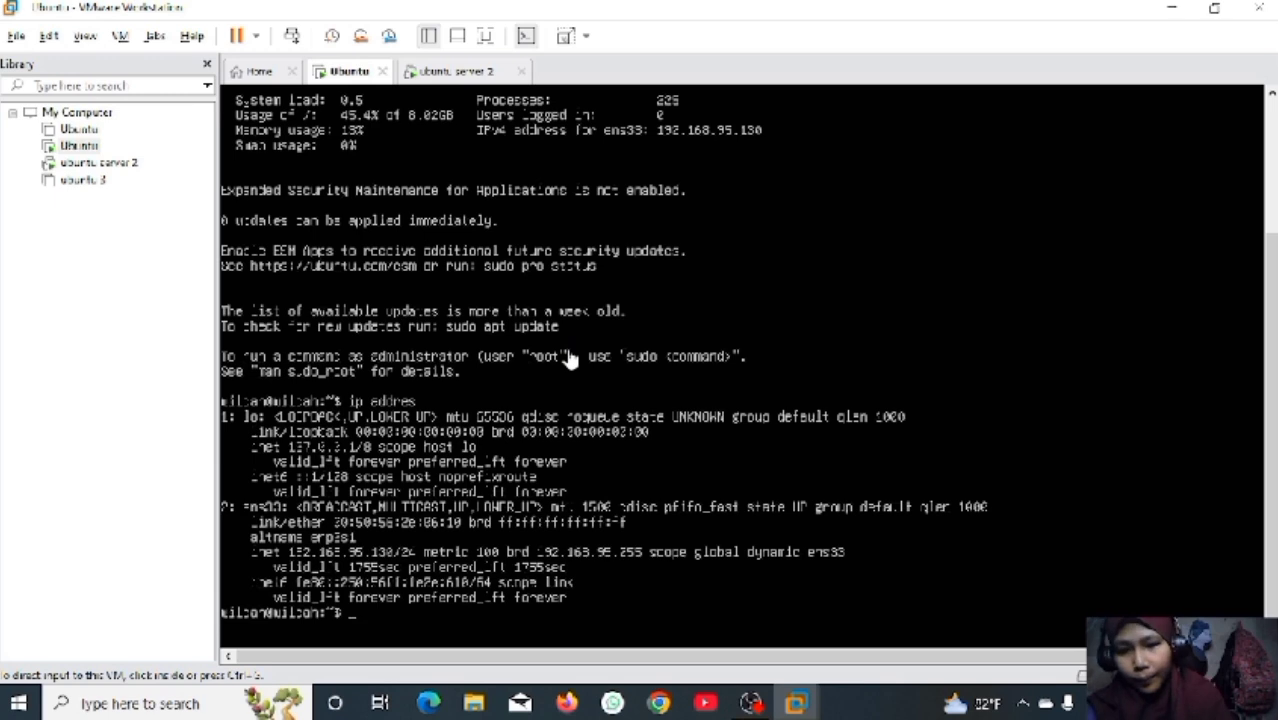
pyautogui.click(798, 378)
pyautogui.write('ping goog')
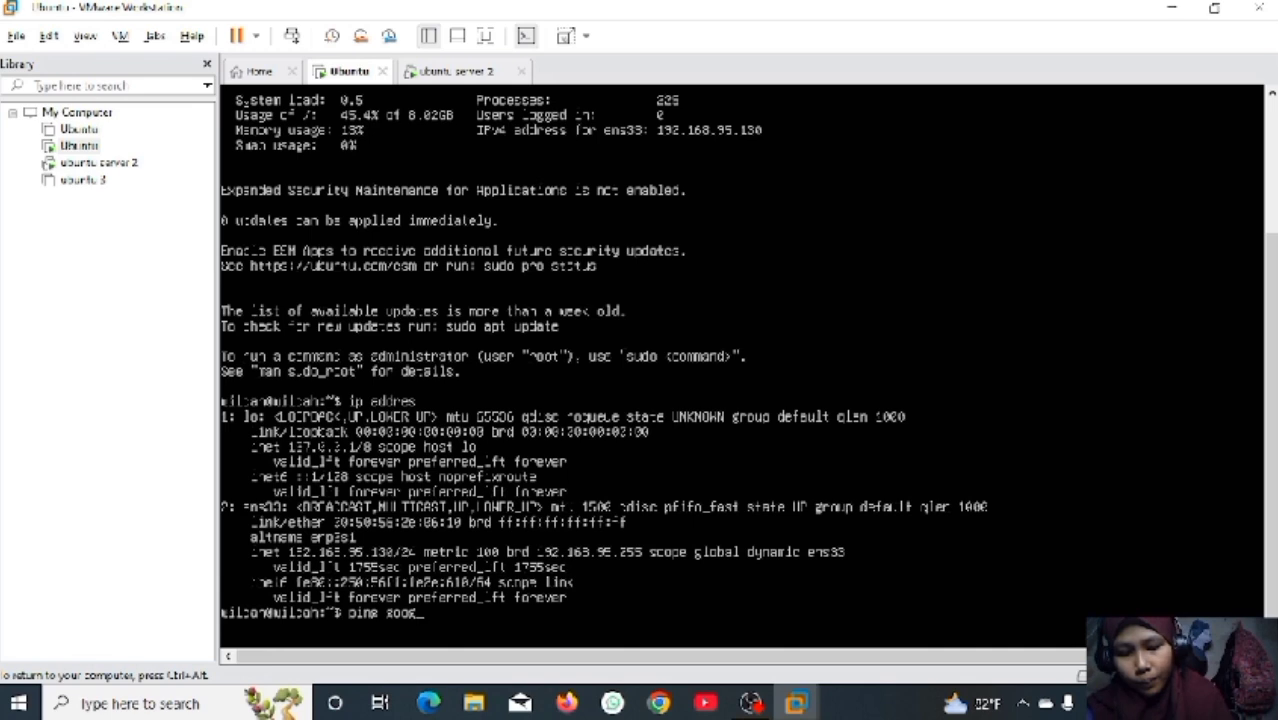
pyautogui.write('le.com')
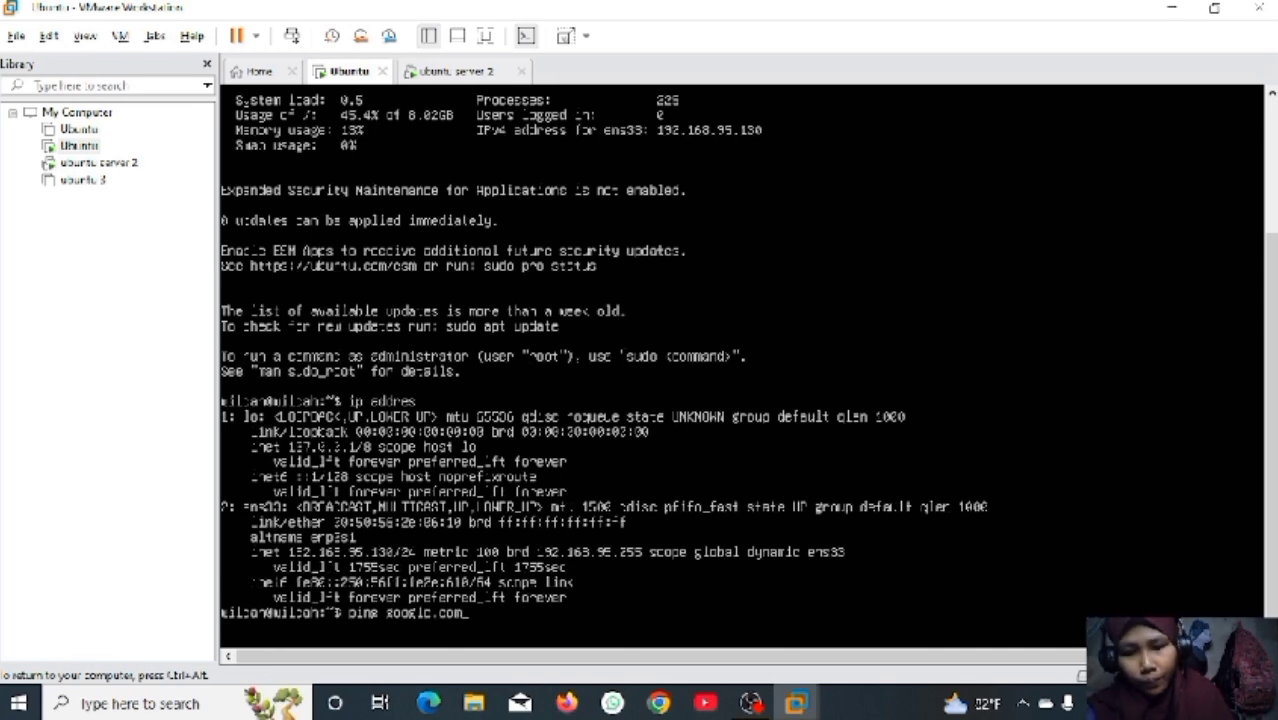
pyautogui.press('Return')
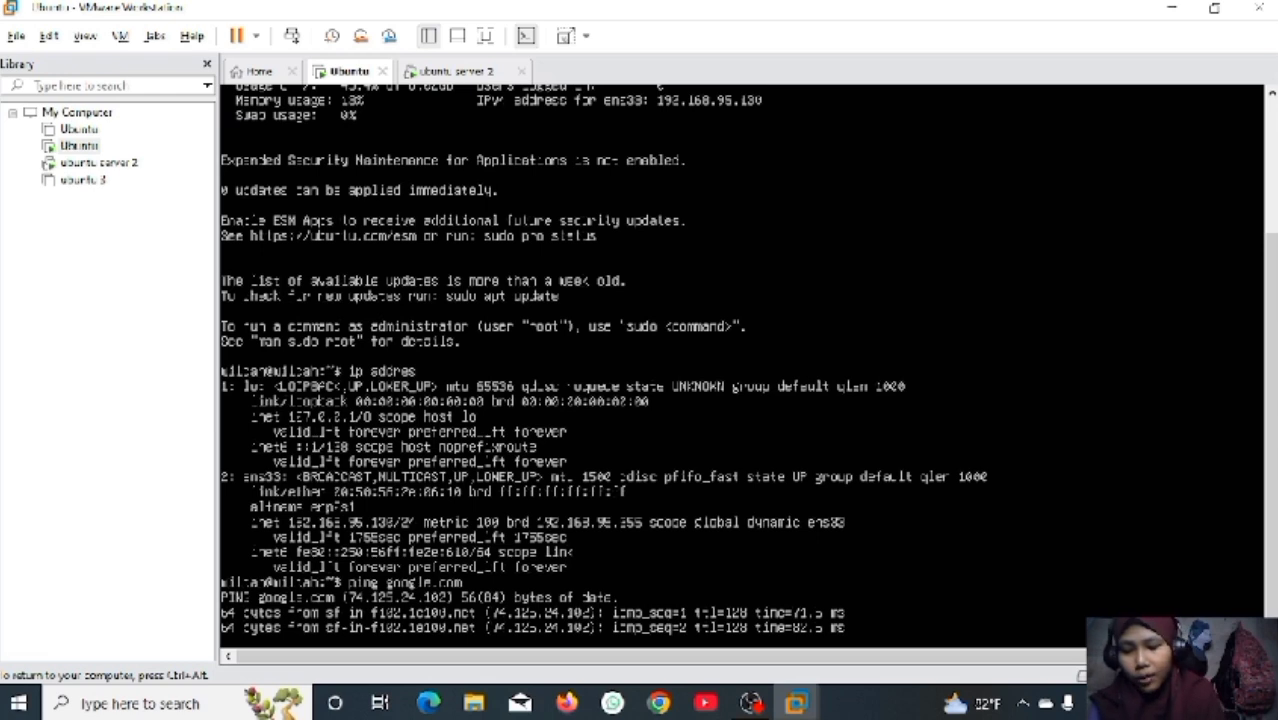
pyautogui.hotkey('ctrl', 'c')
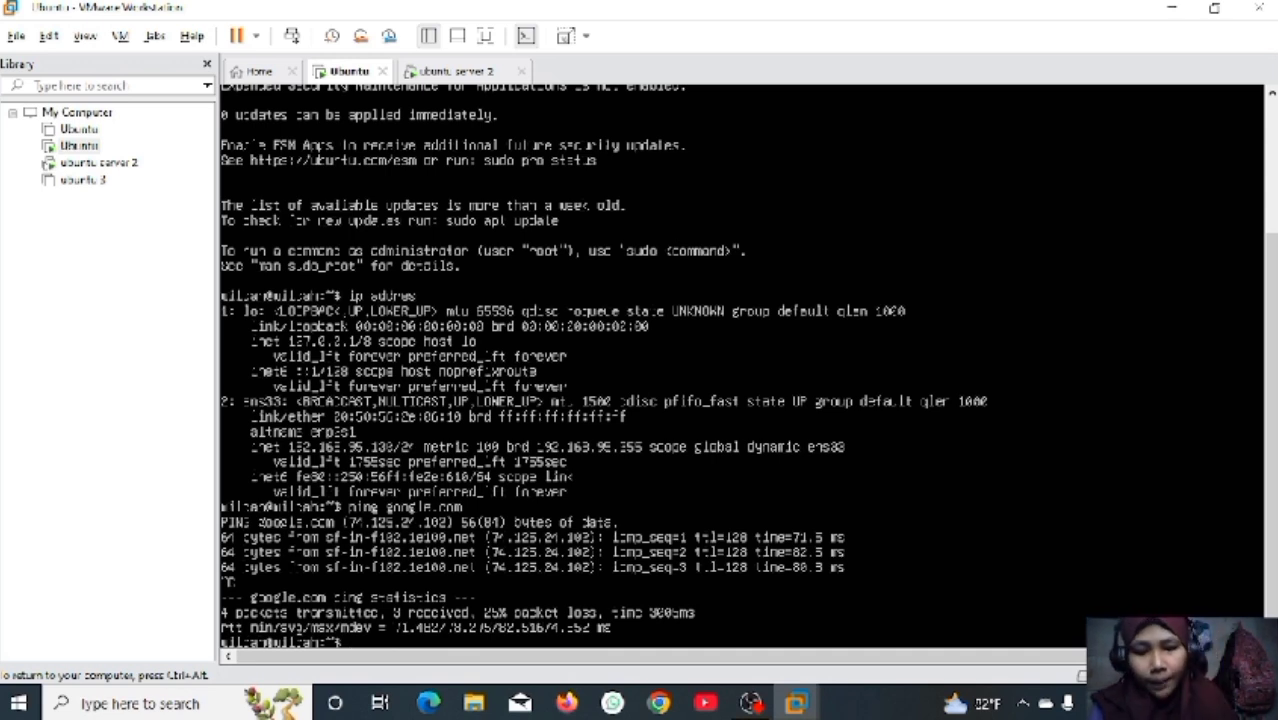
# - Test the connection from the Ubuntu virtual machine to ubuntu server 2 with "ping 192.168.95.131"
pyautogui.write('p')
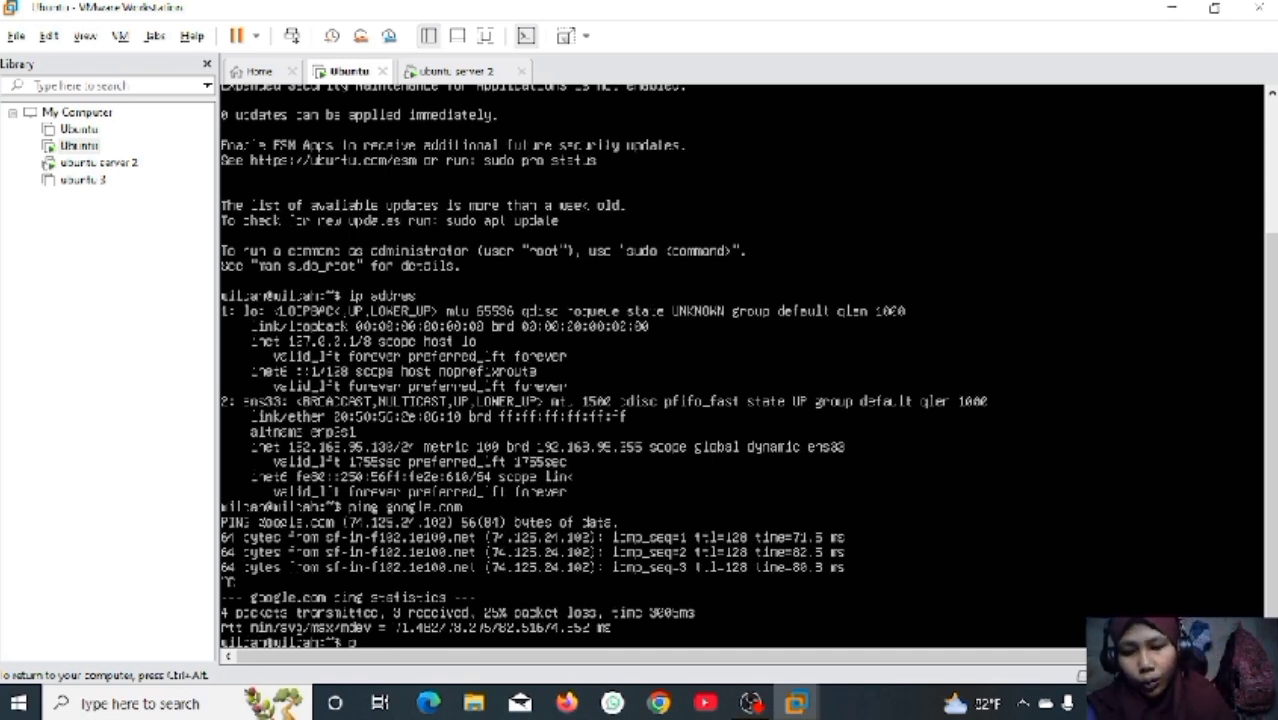
pyautogui.write('ing')
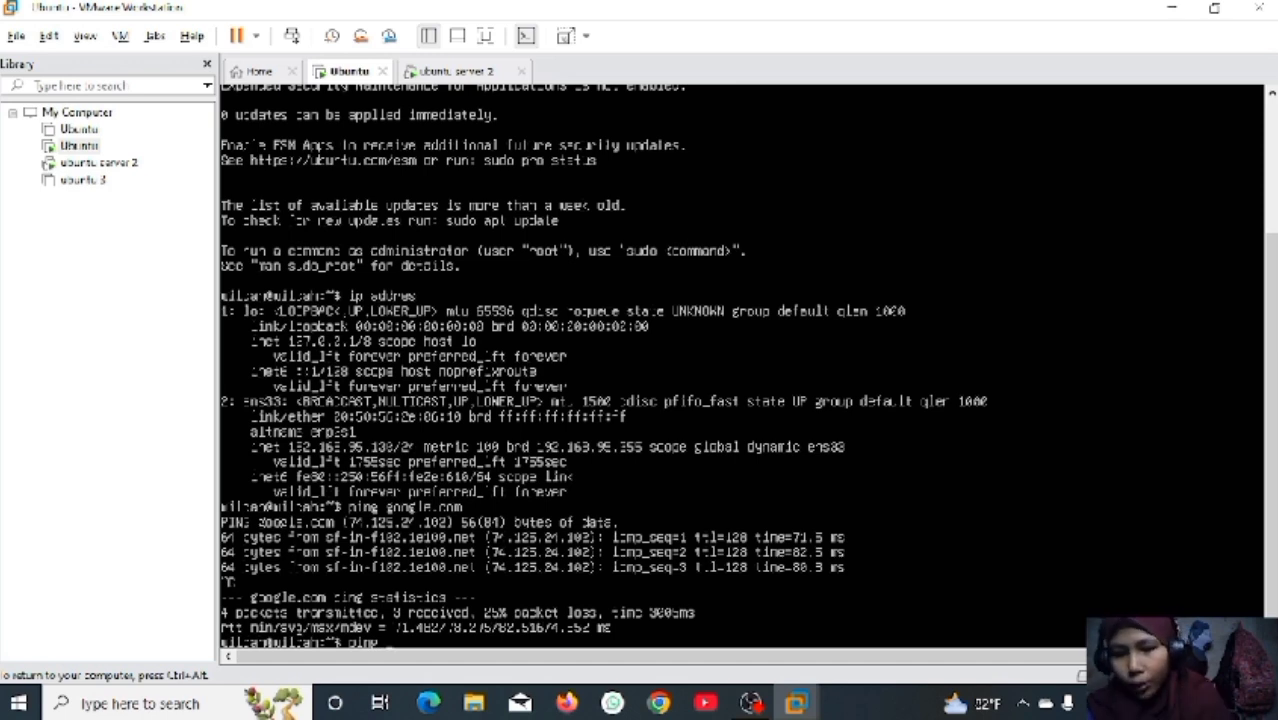
pyautogui.write(' 192')
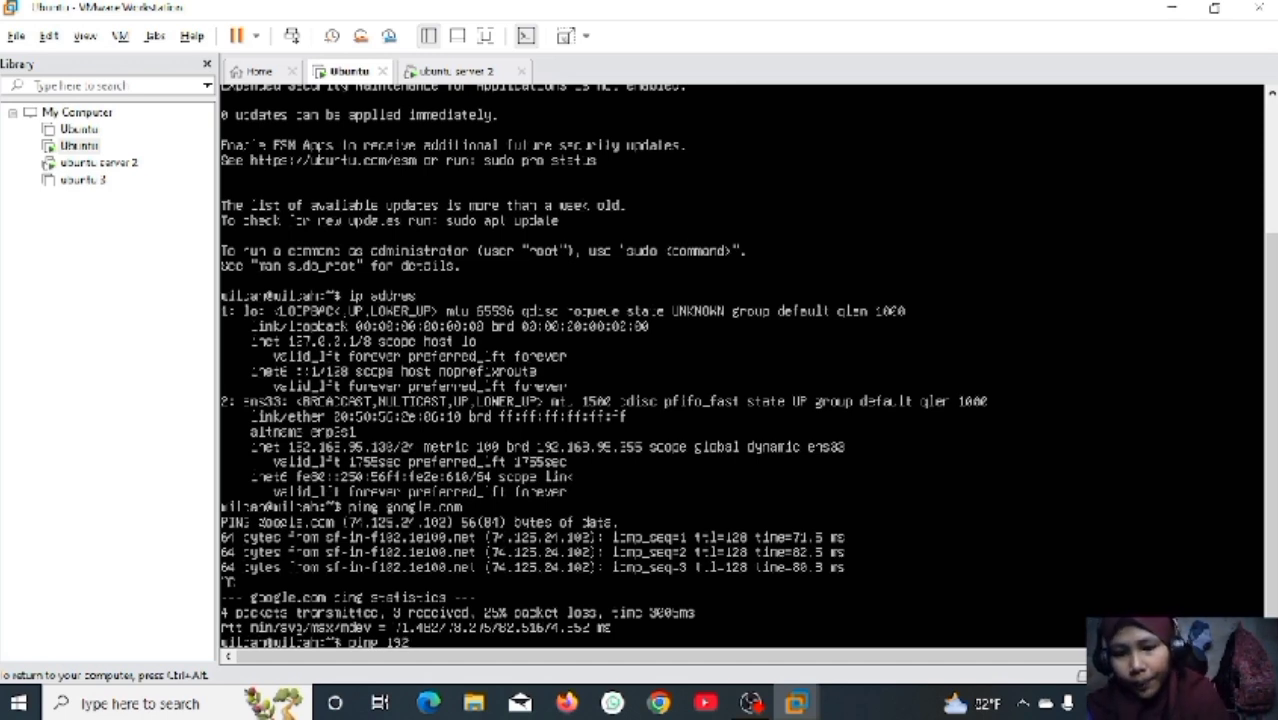
pyautogui.write('.168')
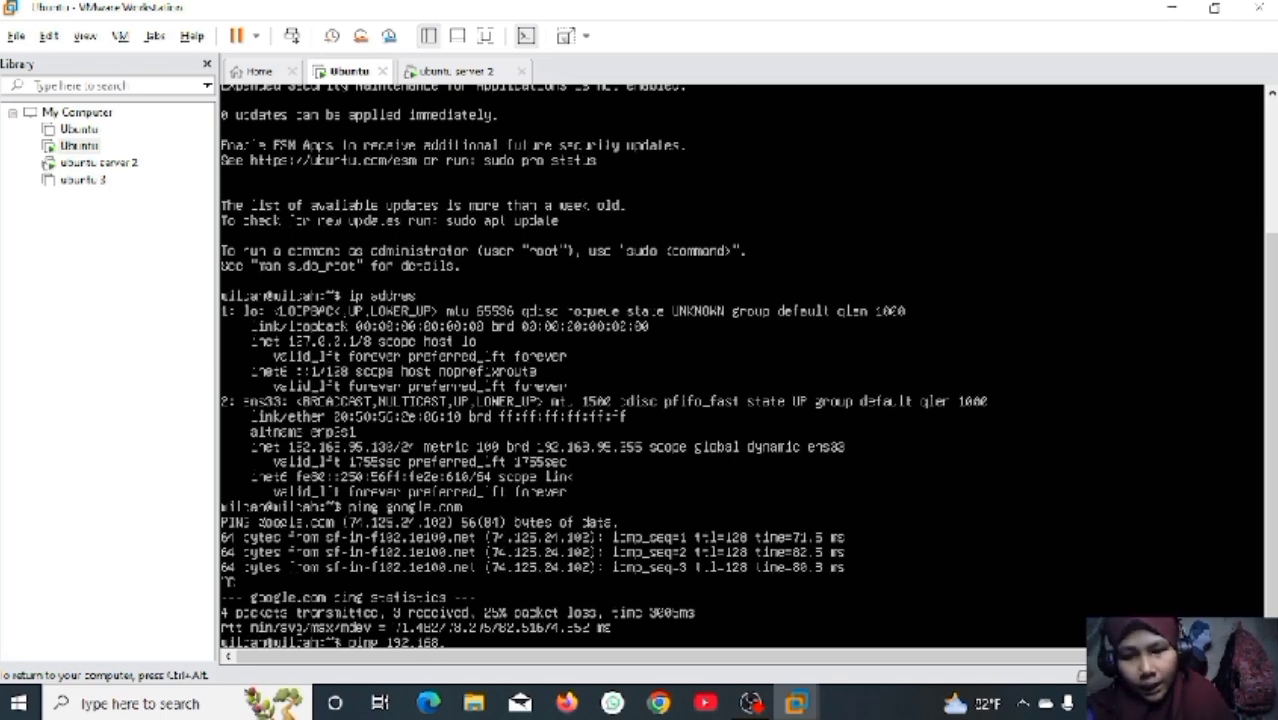
pyautogui.write('.95')
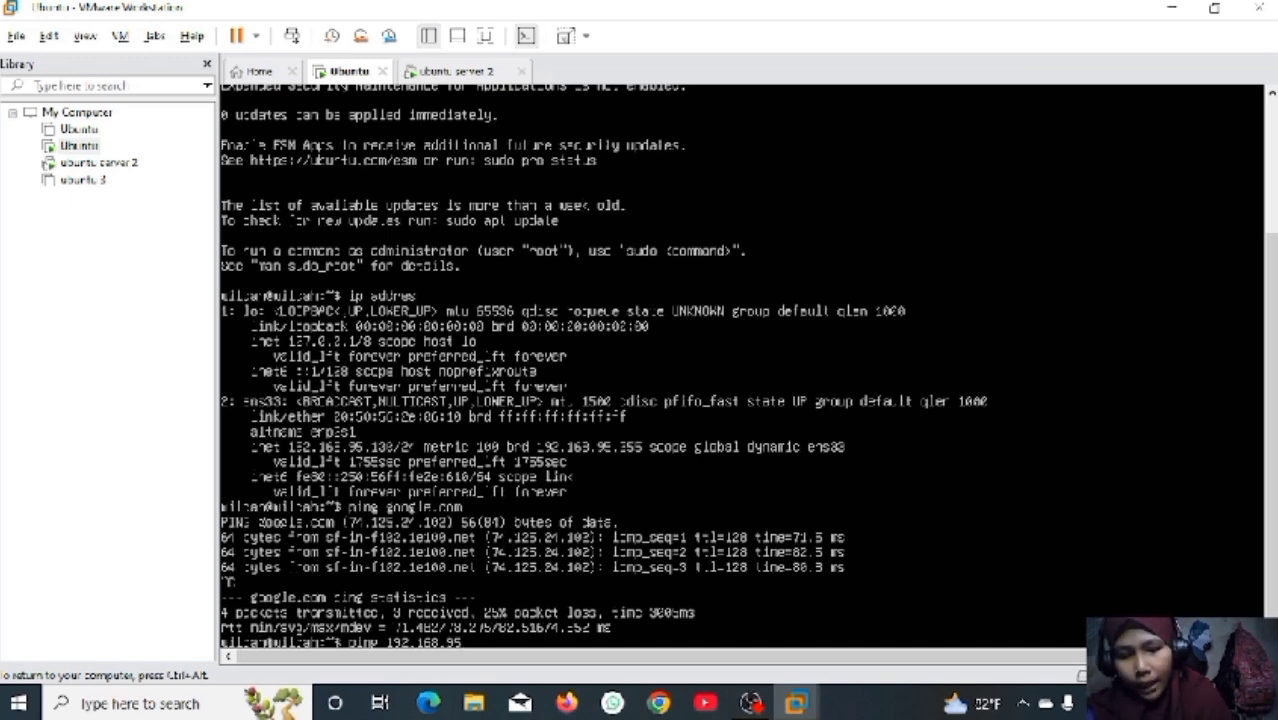
pyautogui.write('.13')
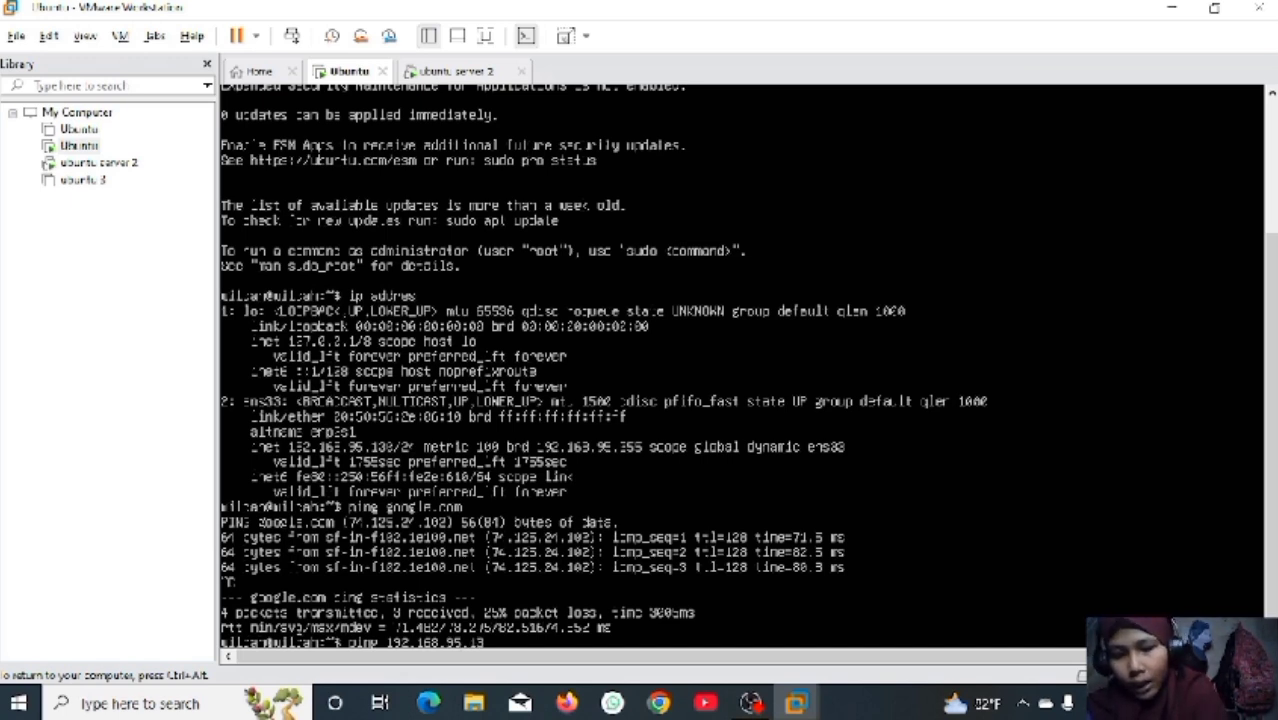
pyautogui.write('1')
pyautogui.press('Return')
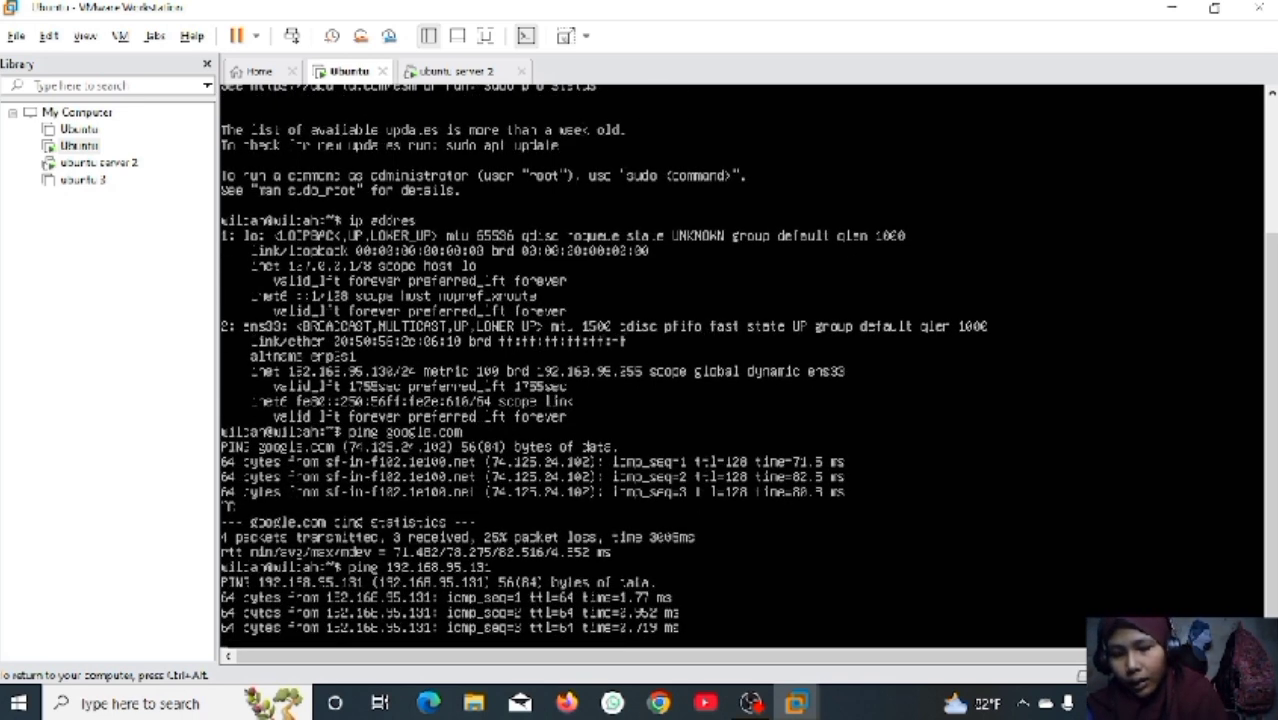
# - Stop the running ping, test the connection from ubuntu server 2 to the Ubuntu virtual machine with "ping 192.168.95.130", and stop that ping
pyautogui.hotkey('ctrl', 'c')
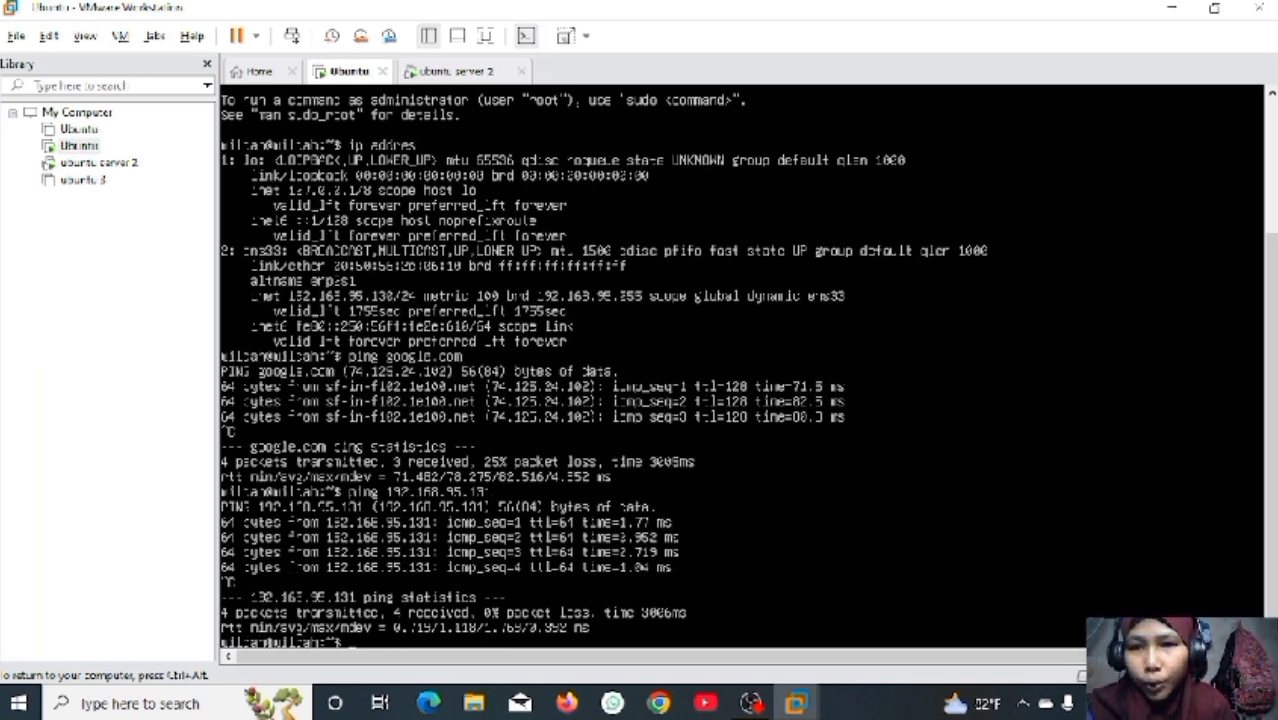
pyautogui.click(462, 72)
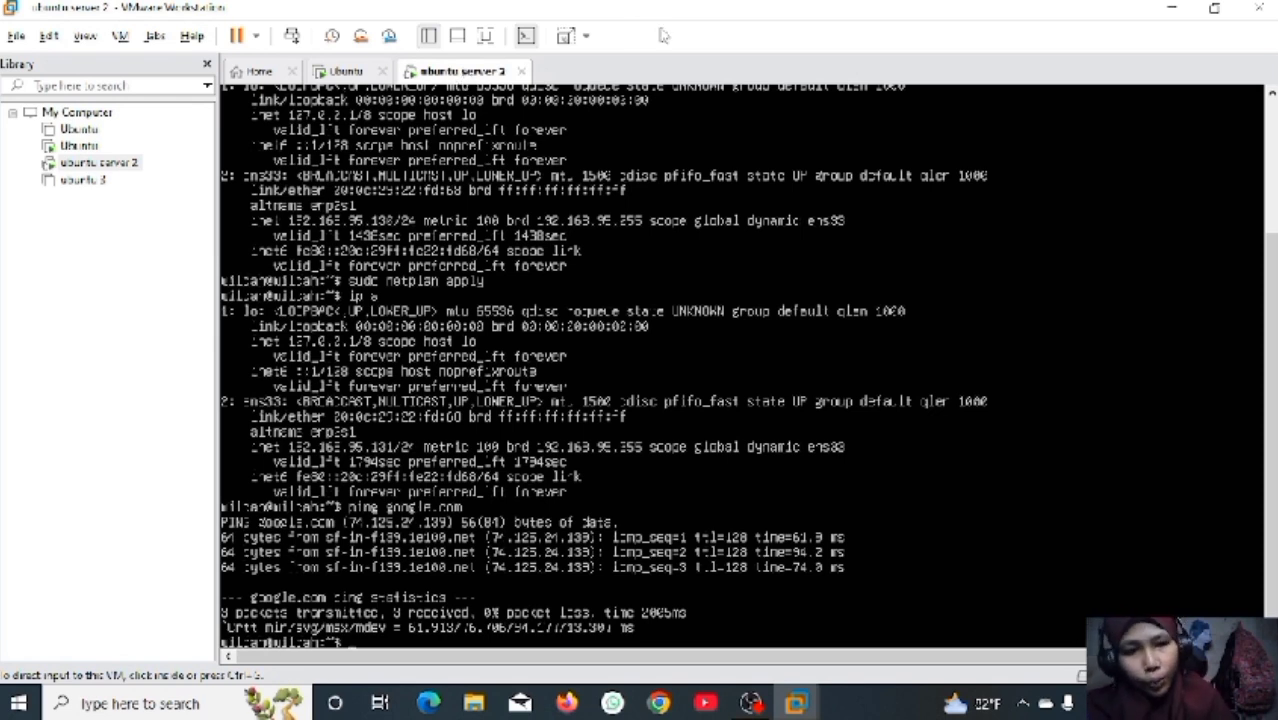
pyautogui.click(845, 271)
pyautogui.write('pin')
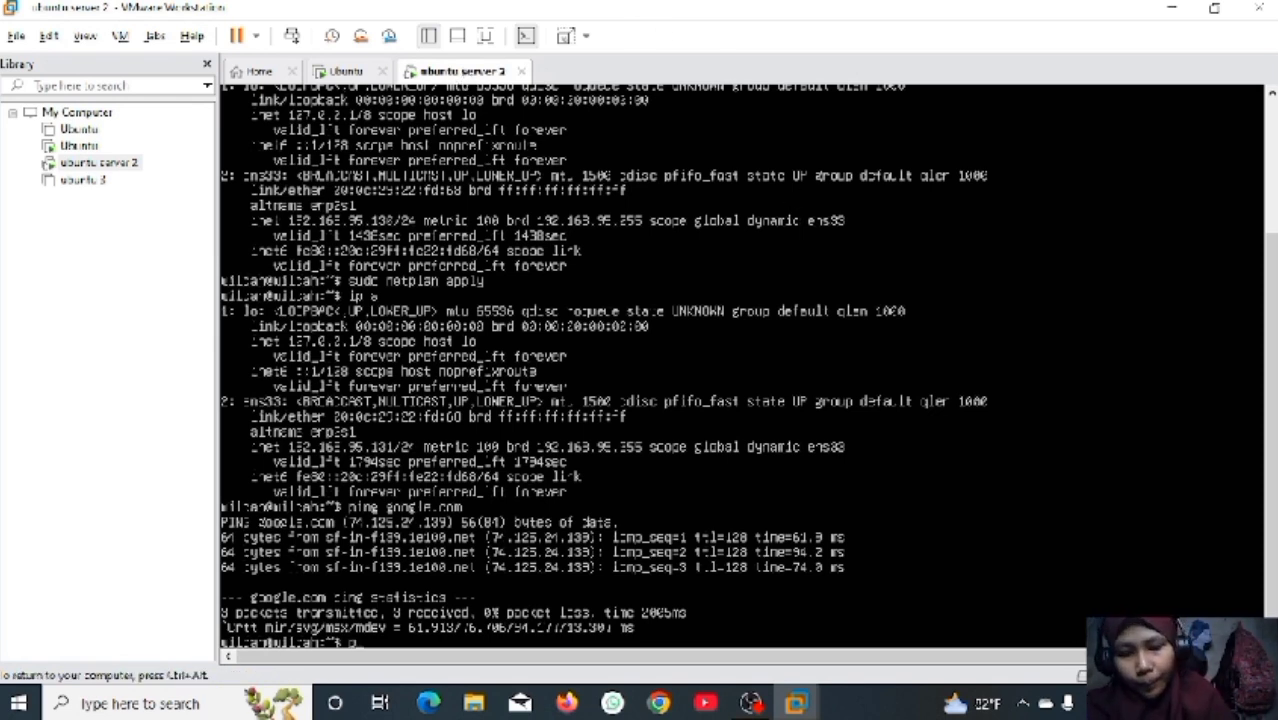
pyautogui.write('g')
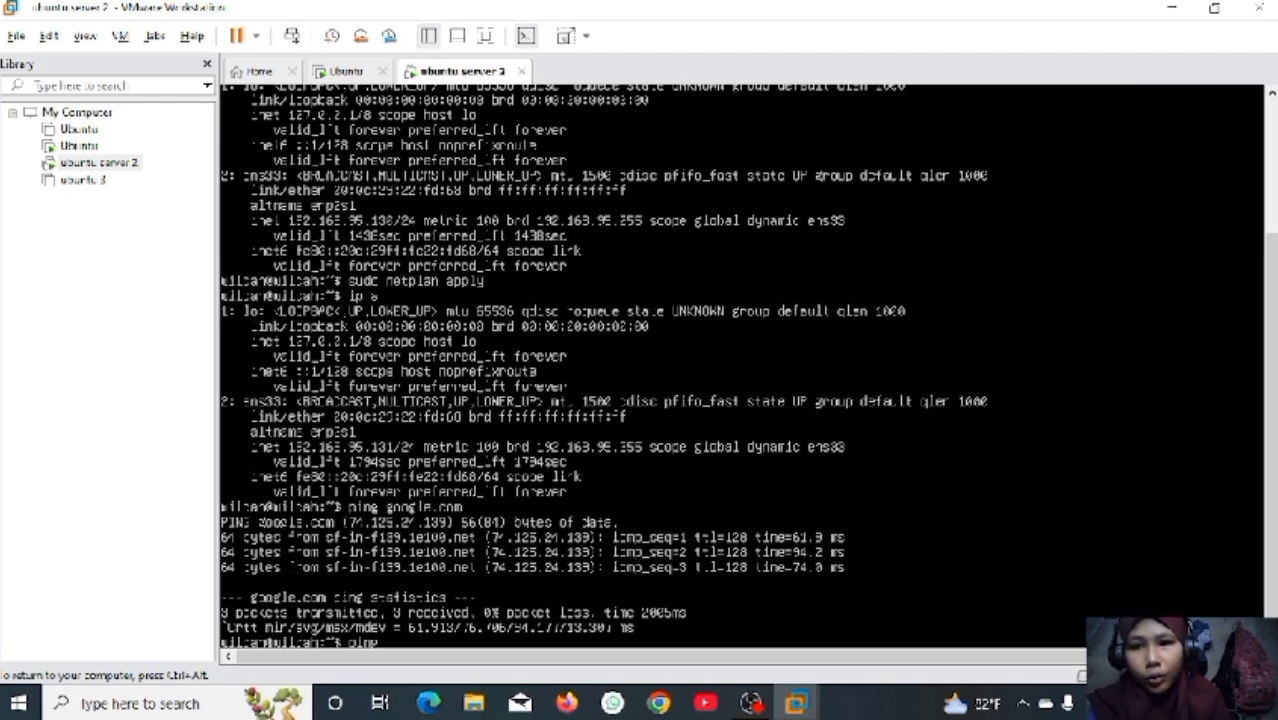
pyautogui.write(' 192')
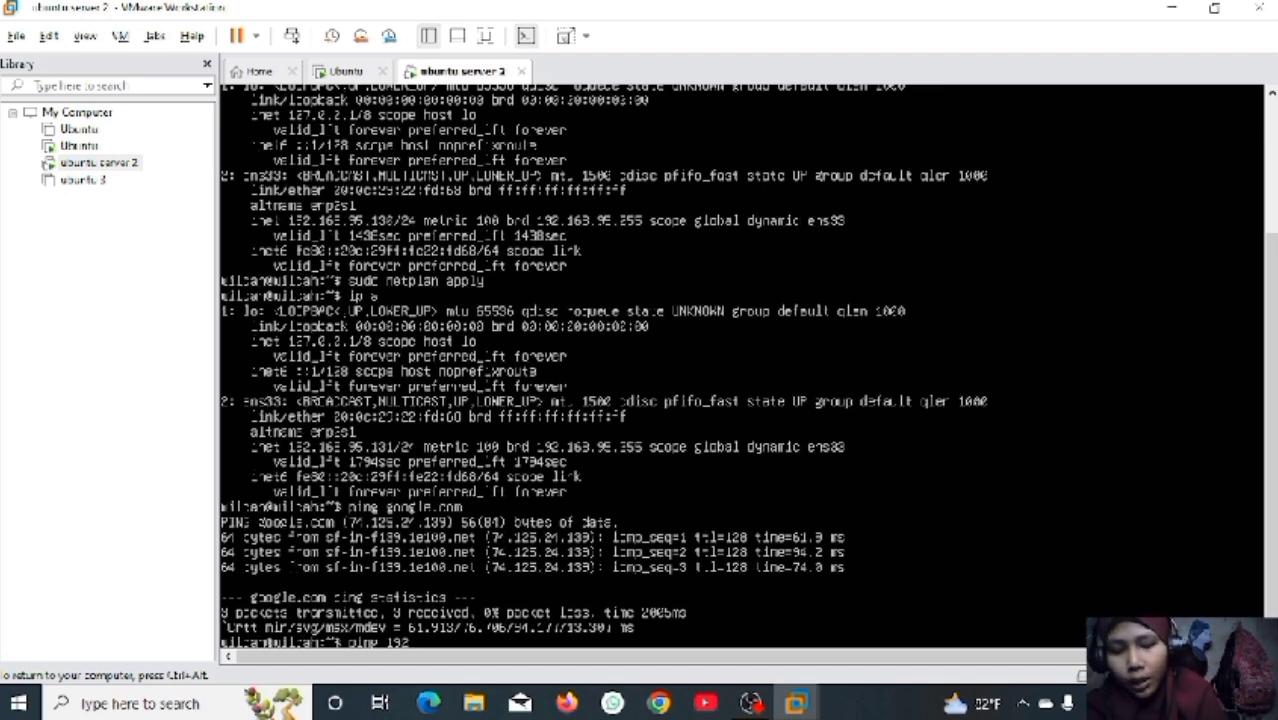
pyautogui.write('.168.92')
pyautogui.press('BackSpace')
pyautogui.write('5.130')
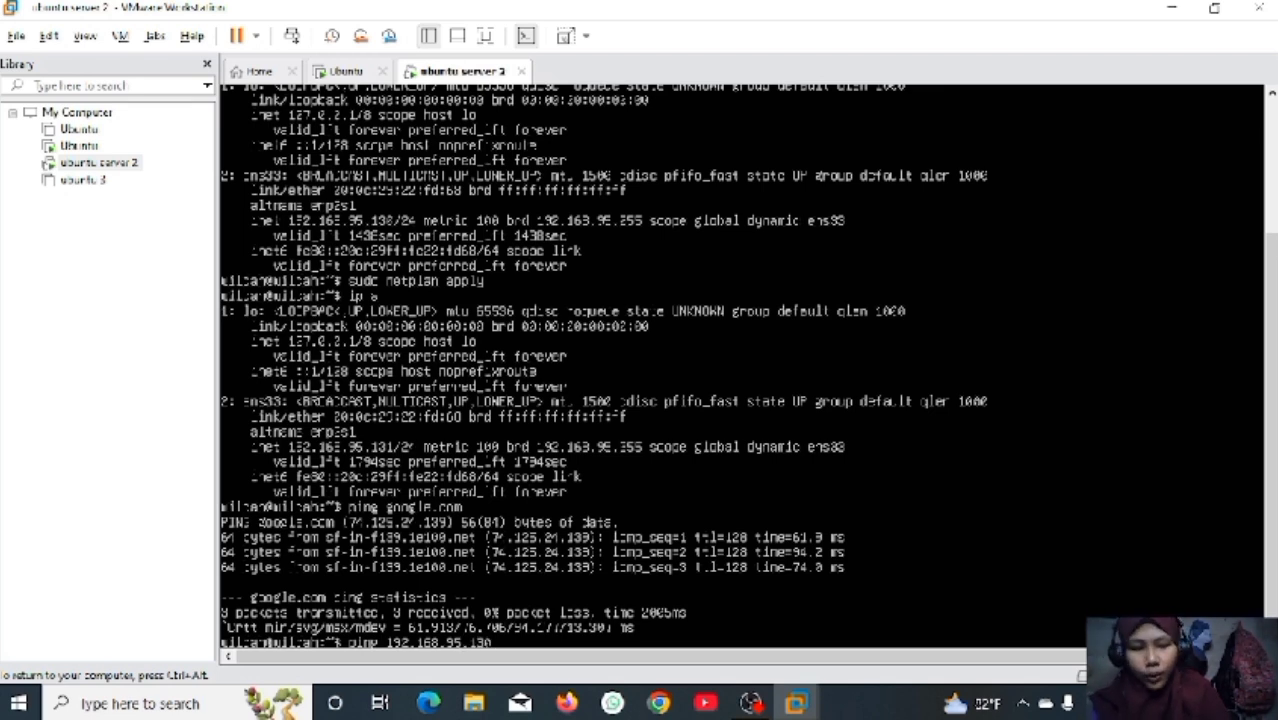
pyautogui.press('Return')
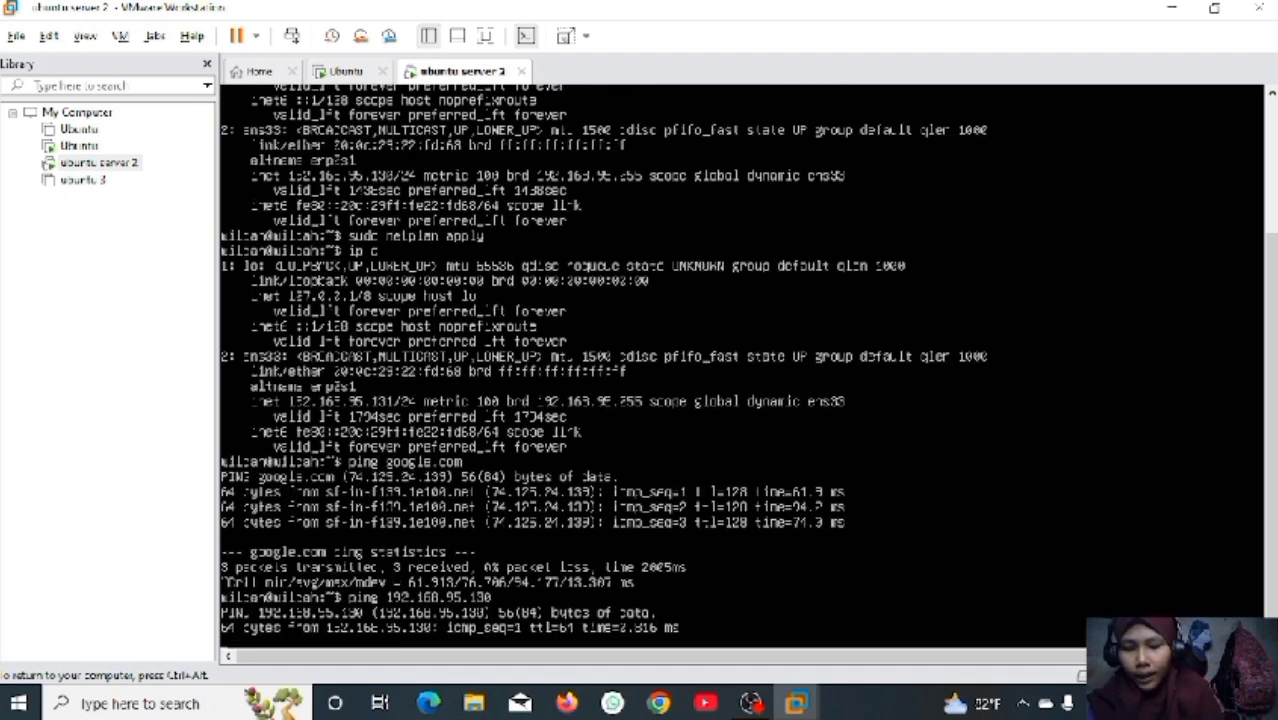
pyautogui.hotkey('ctrl', 'c')
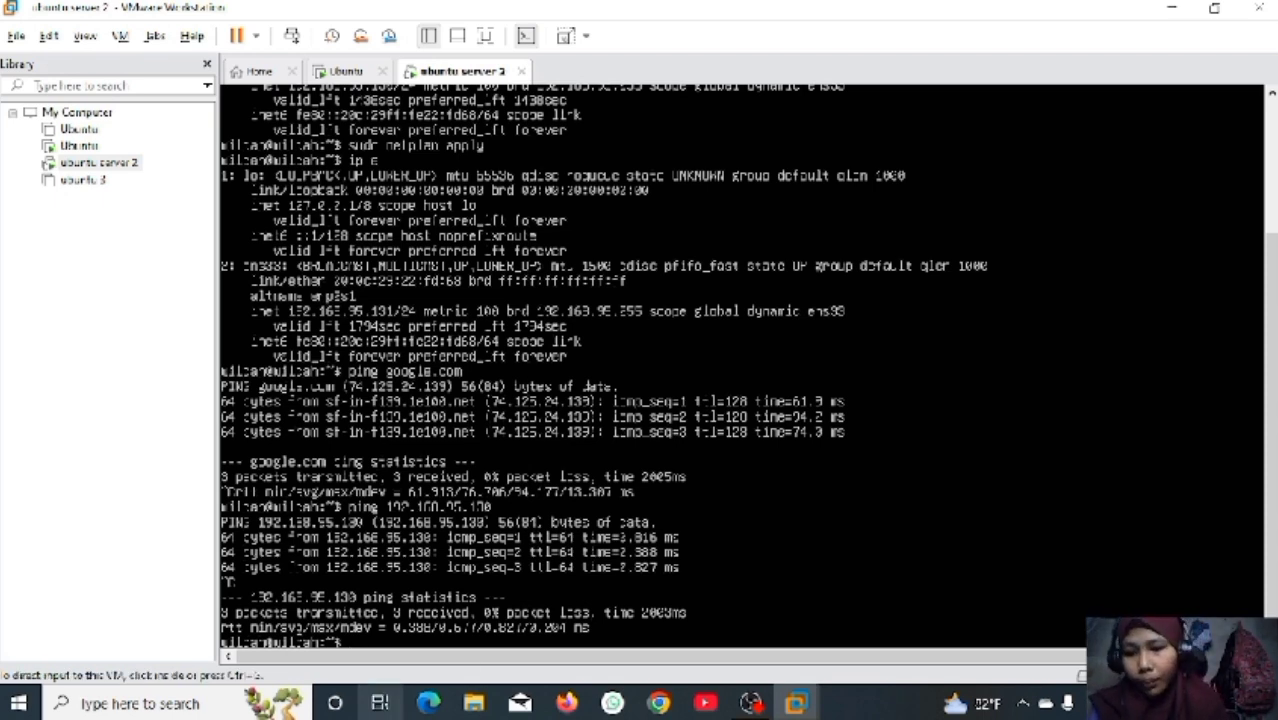
# - In the Windows Command Prompt, test the host's connection to the Ubuntu virtual machine with "ping 192.168.95.130", and ping ubuntu server 2 as well
pyautogui.click(191, 693)
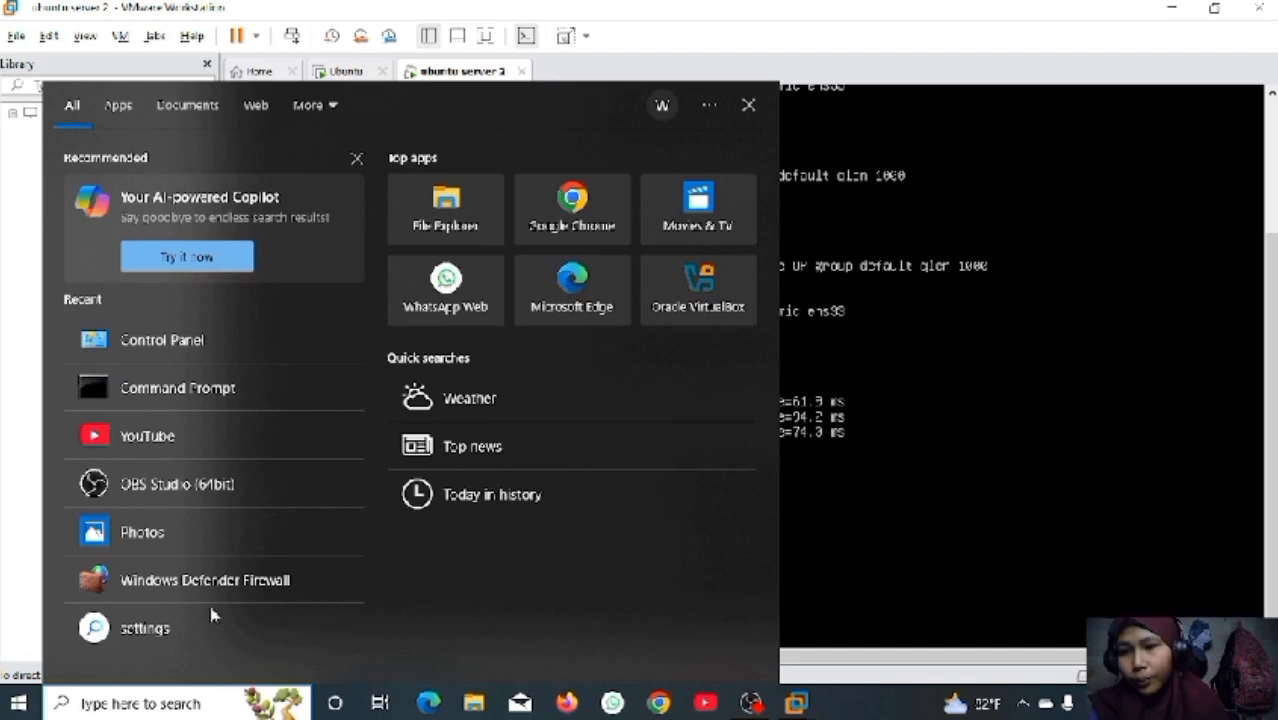
pyautogui.click(237, 390)
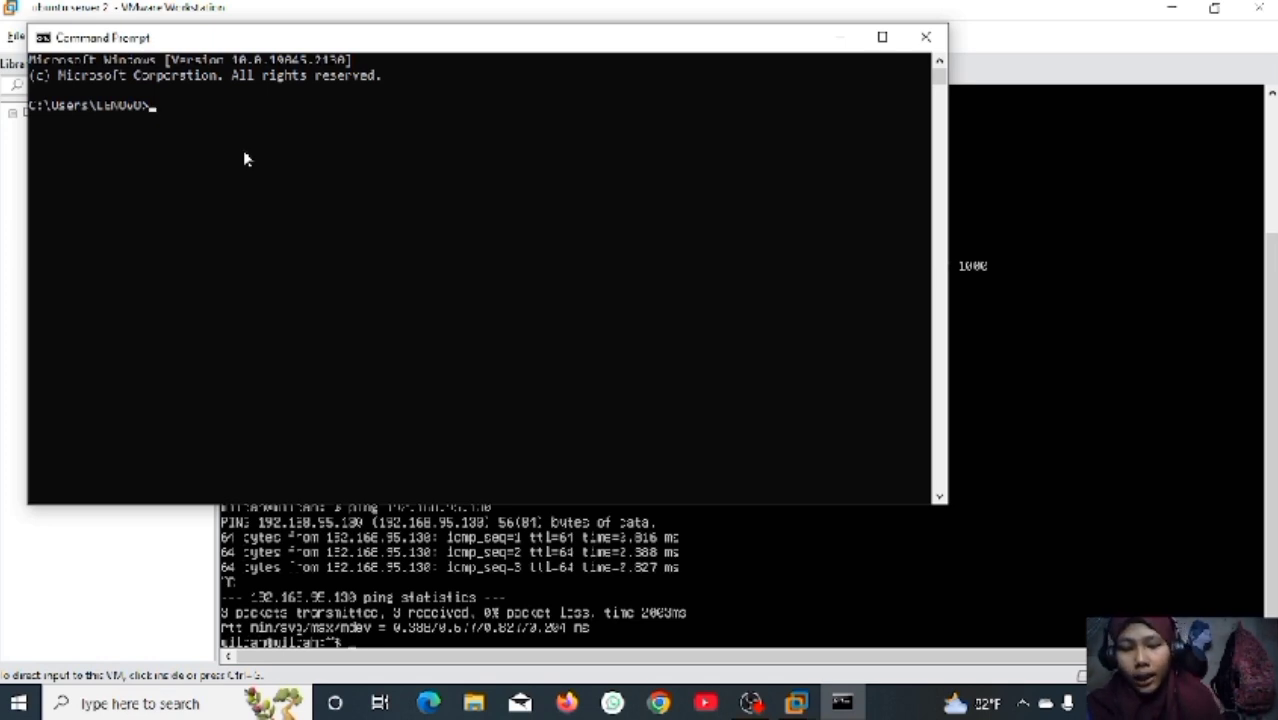
pyautogui.write('ping')
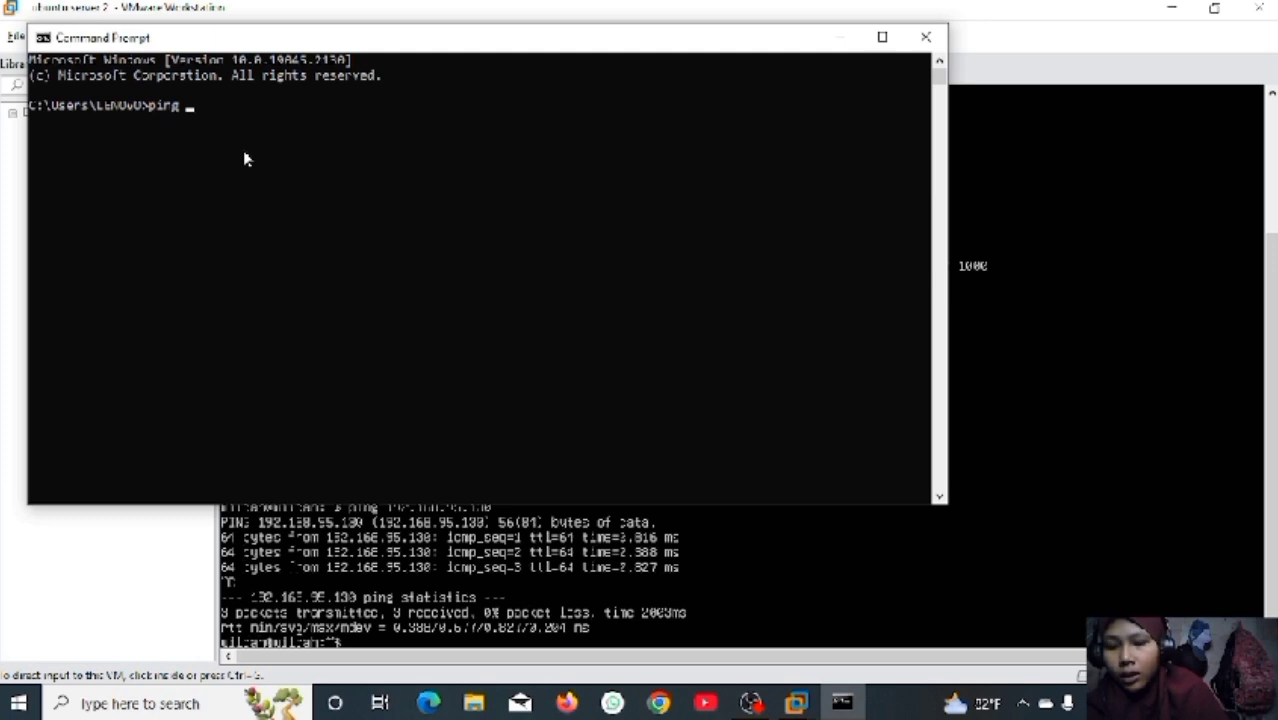
pyautogui.write(' 192.')
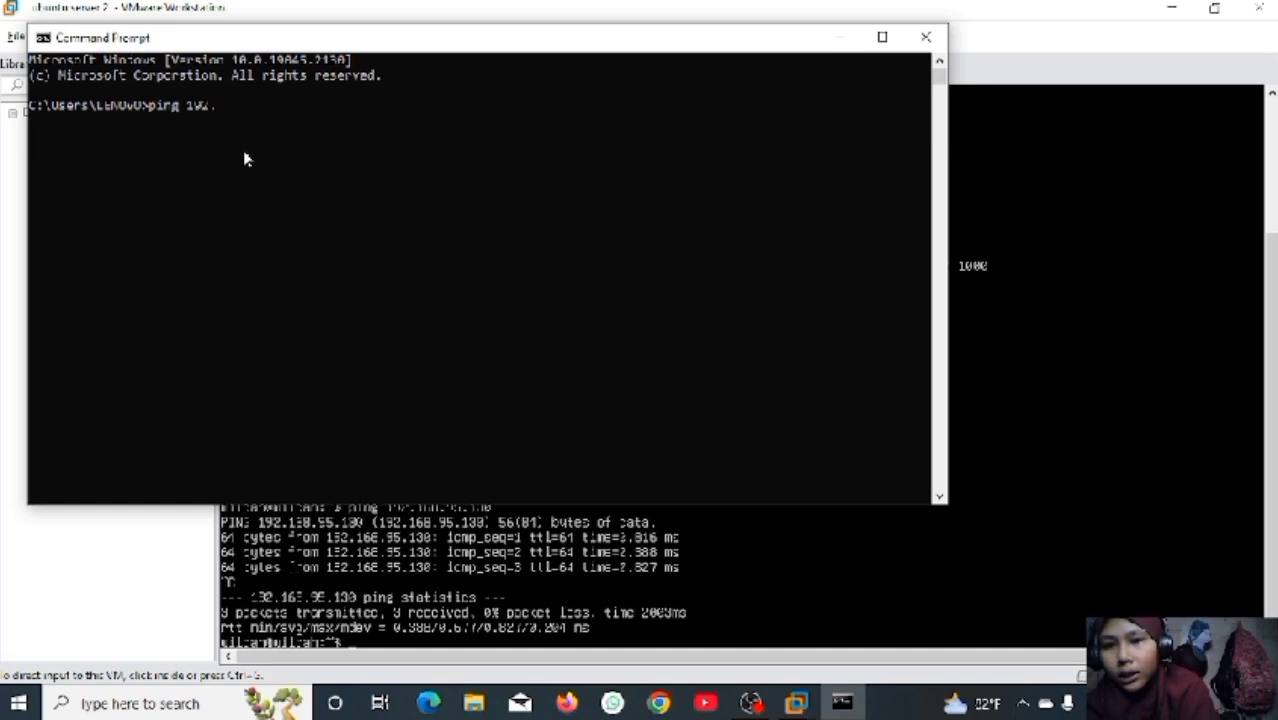
pyautogui.write('1')
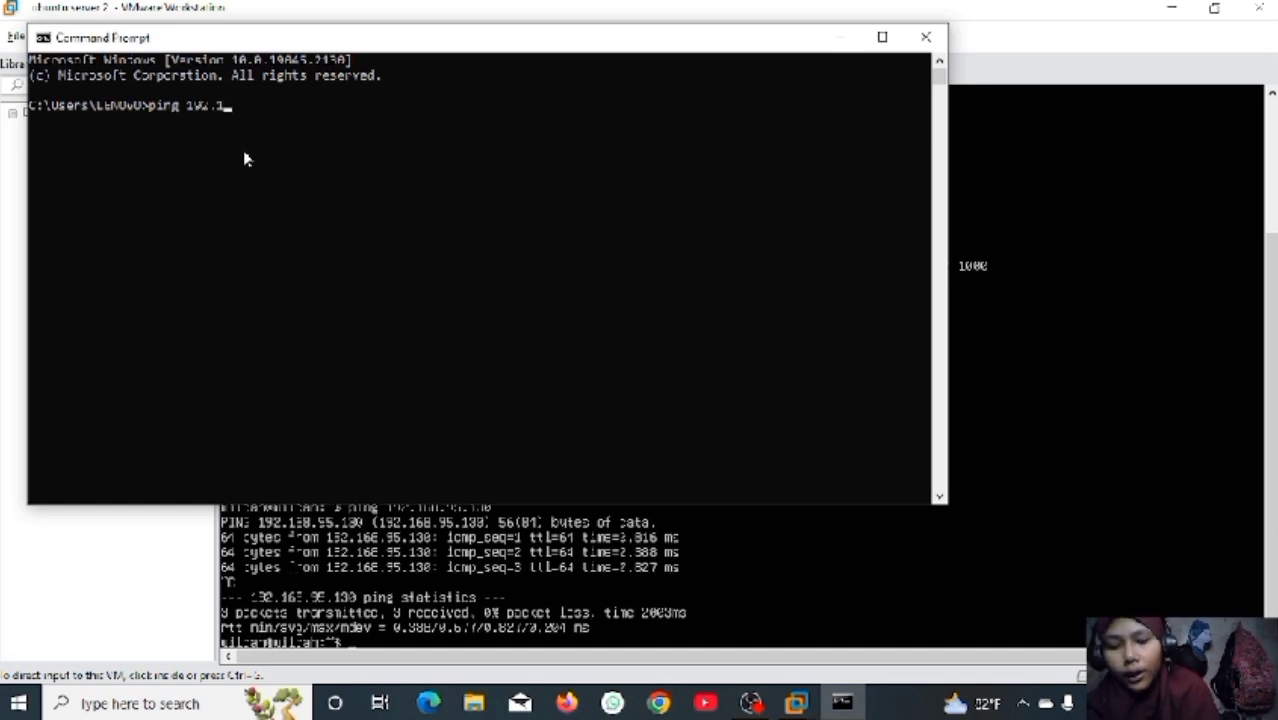
pyautogui.write('68.')
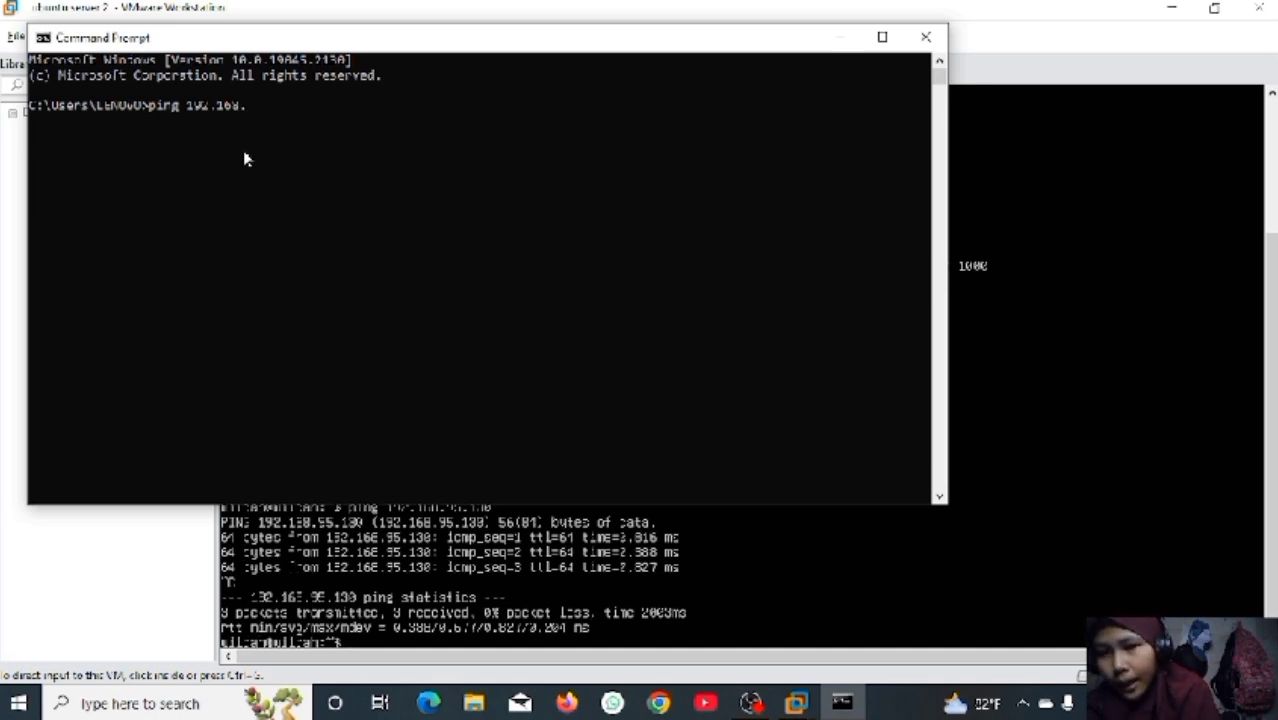
pyautogui.write('9')
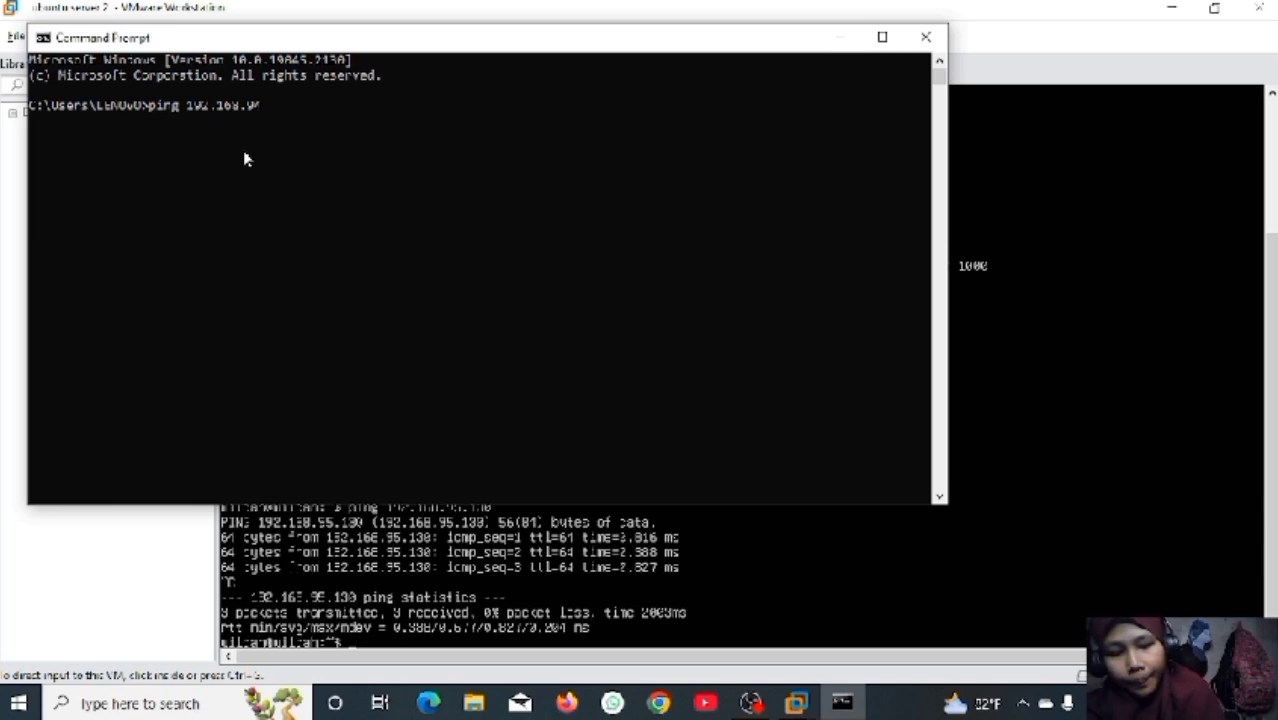
pyautogui.write('5.')
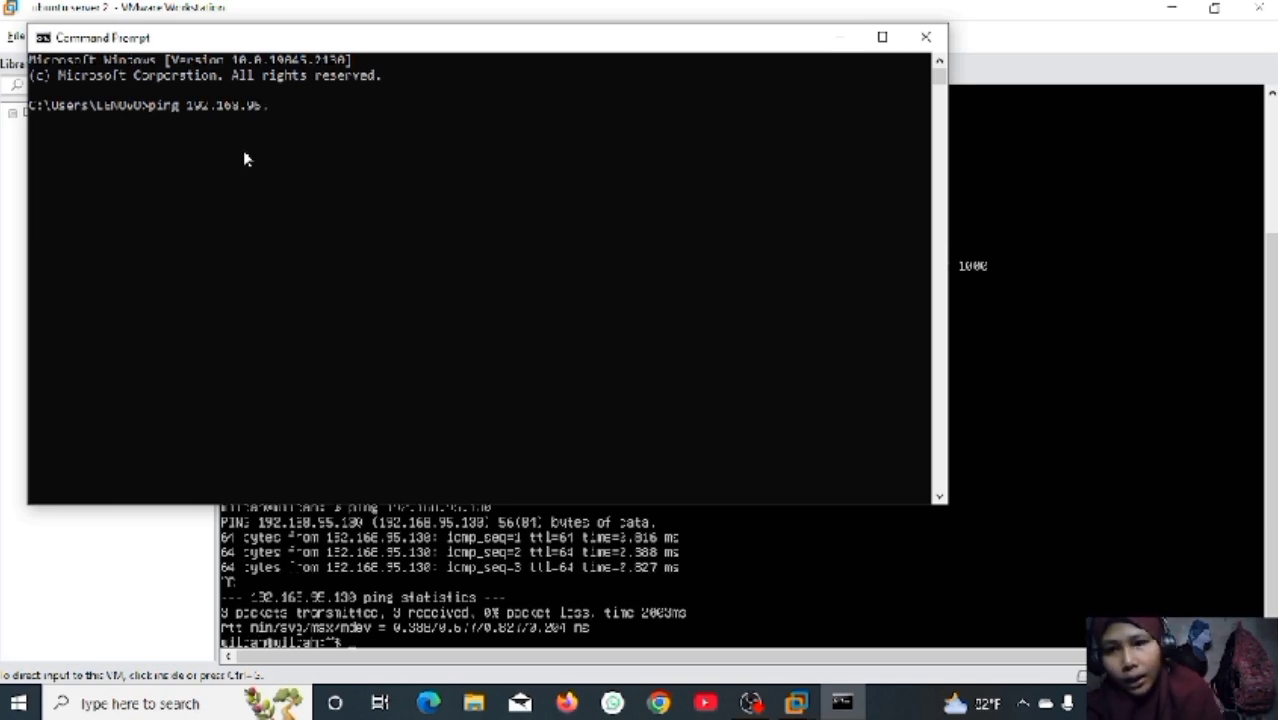
pyautogui.write('13')
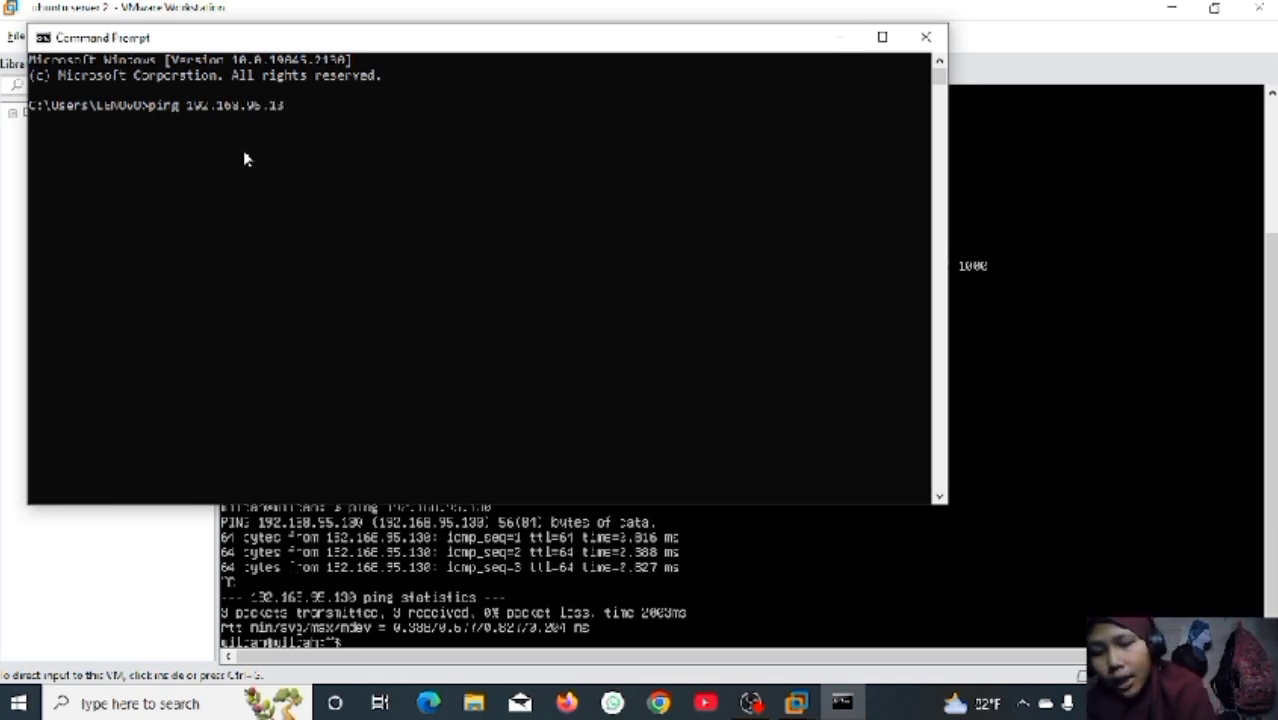
pyautogui.write('0')
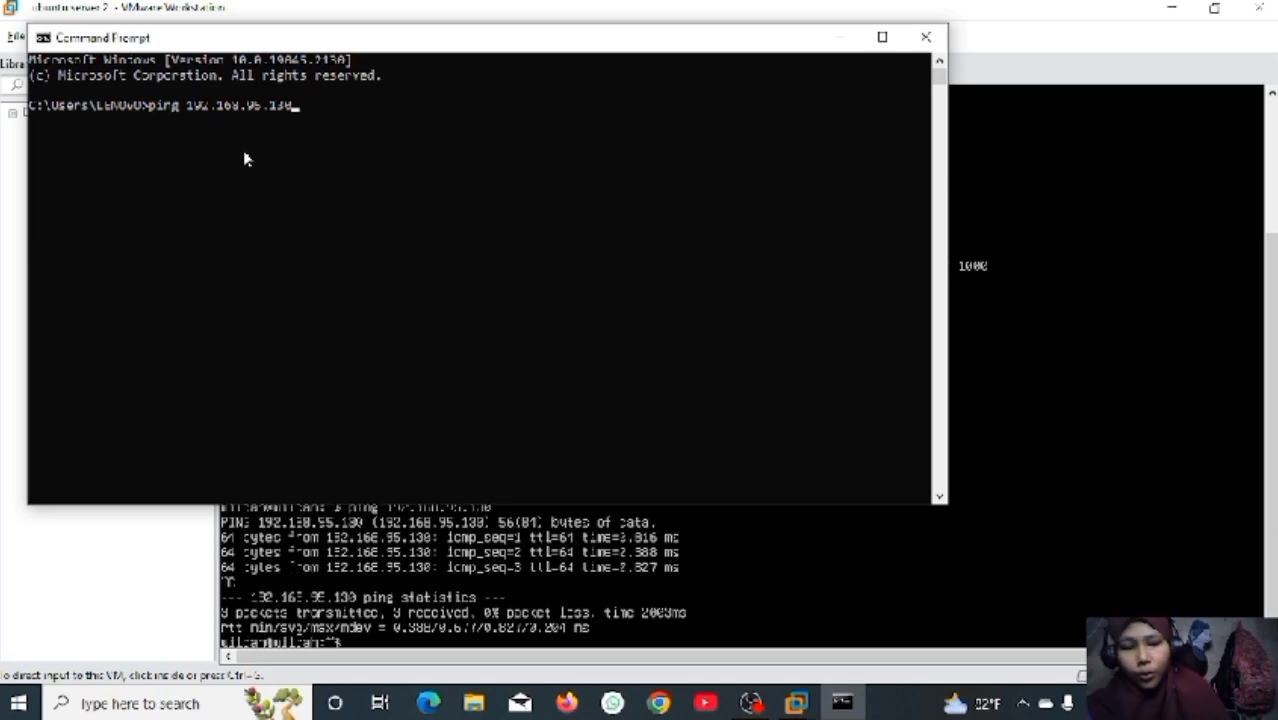
pyautogui.press('Return')
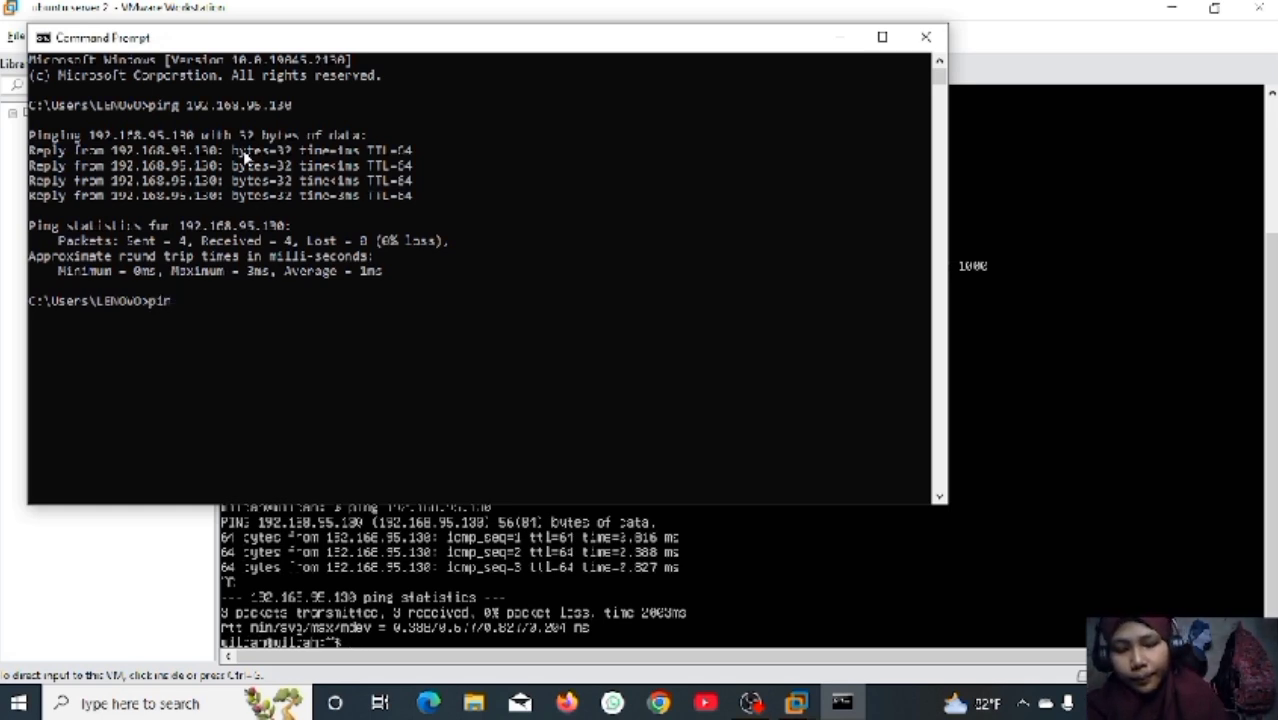
pyautogui.write('92.168.95.1')
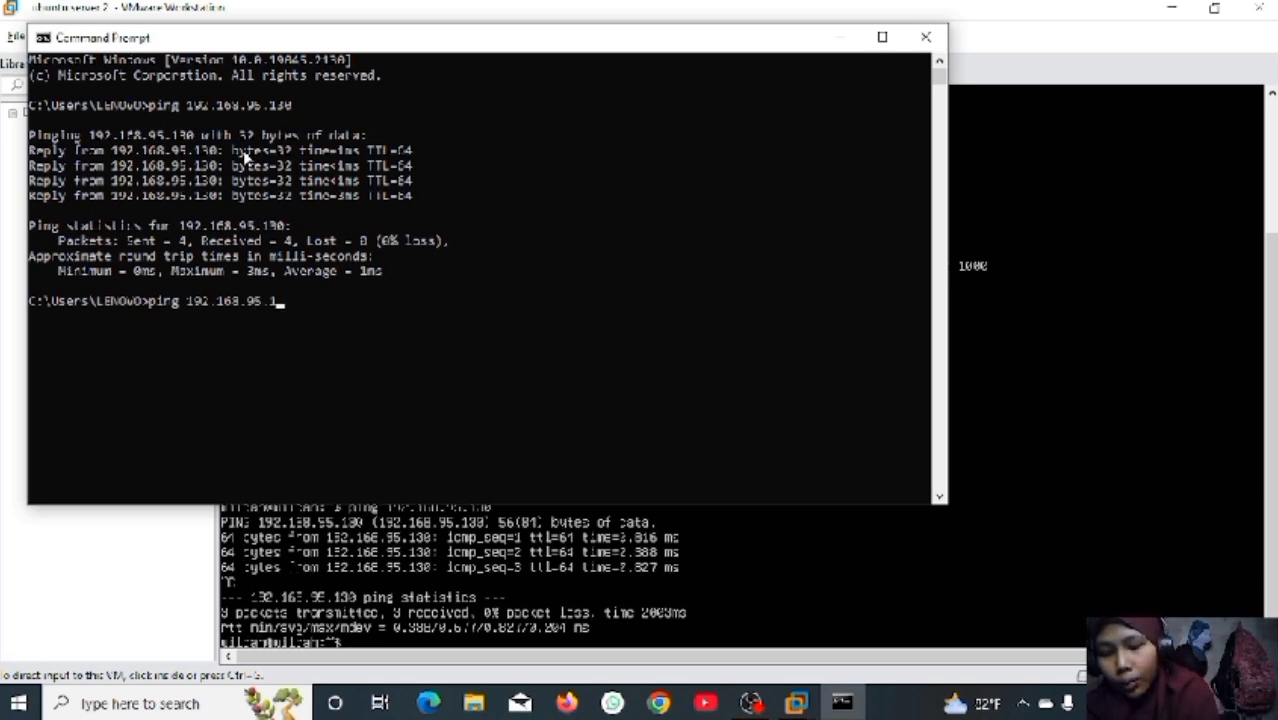
pyautogui.press('Return')
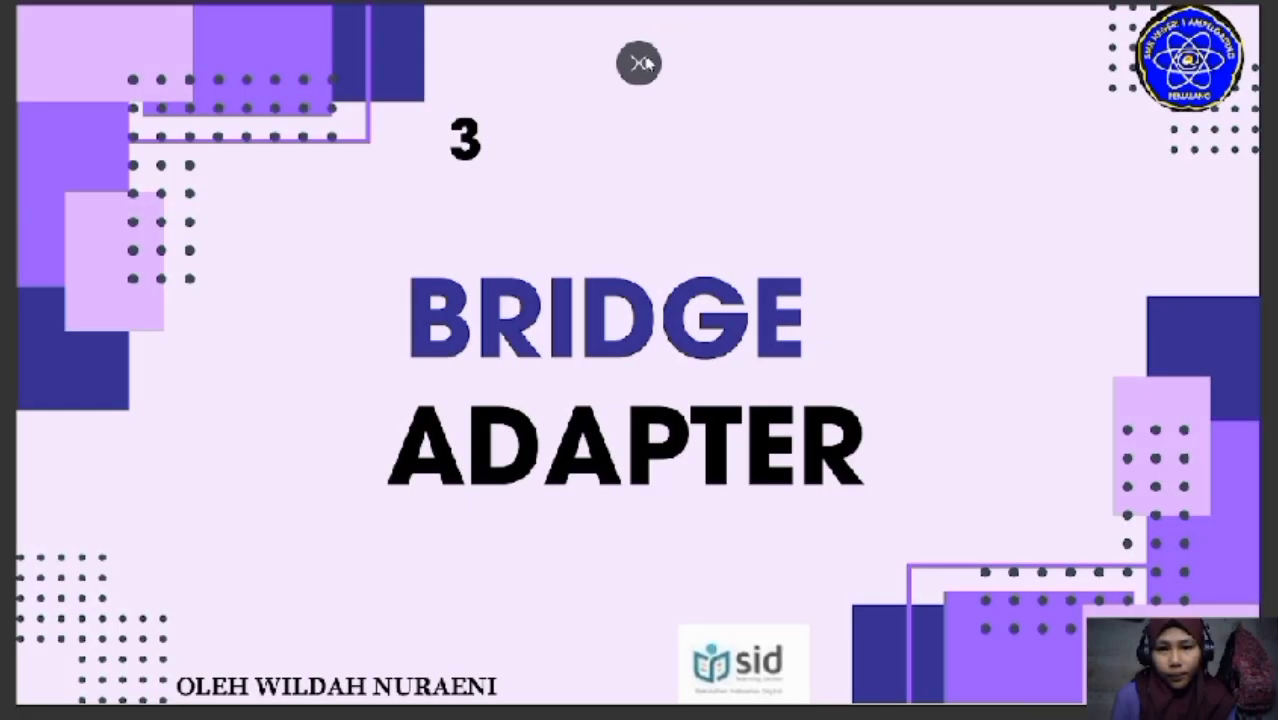
# - Leave the full-screen view of the bridge adapter slides and show the "wifi A" network diagram on page 8 of the PDF
pyautogui.click(639, 63)
pyautogui.scroll(-10, 710, 317)
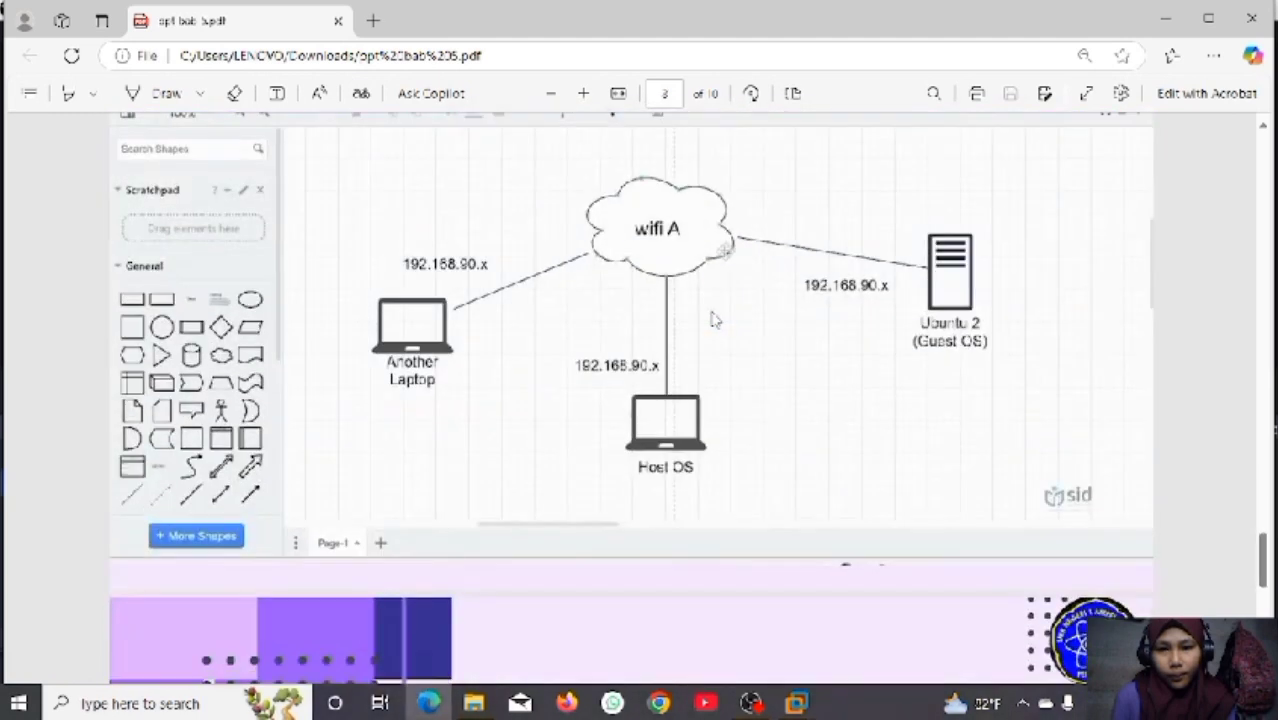
pyautogui.scroll(1, 712, 319)
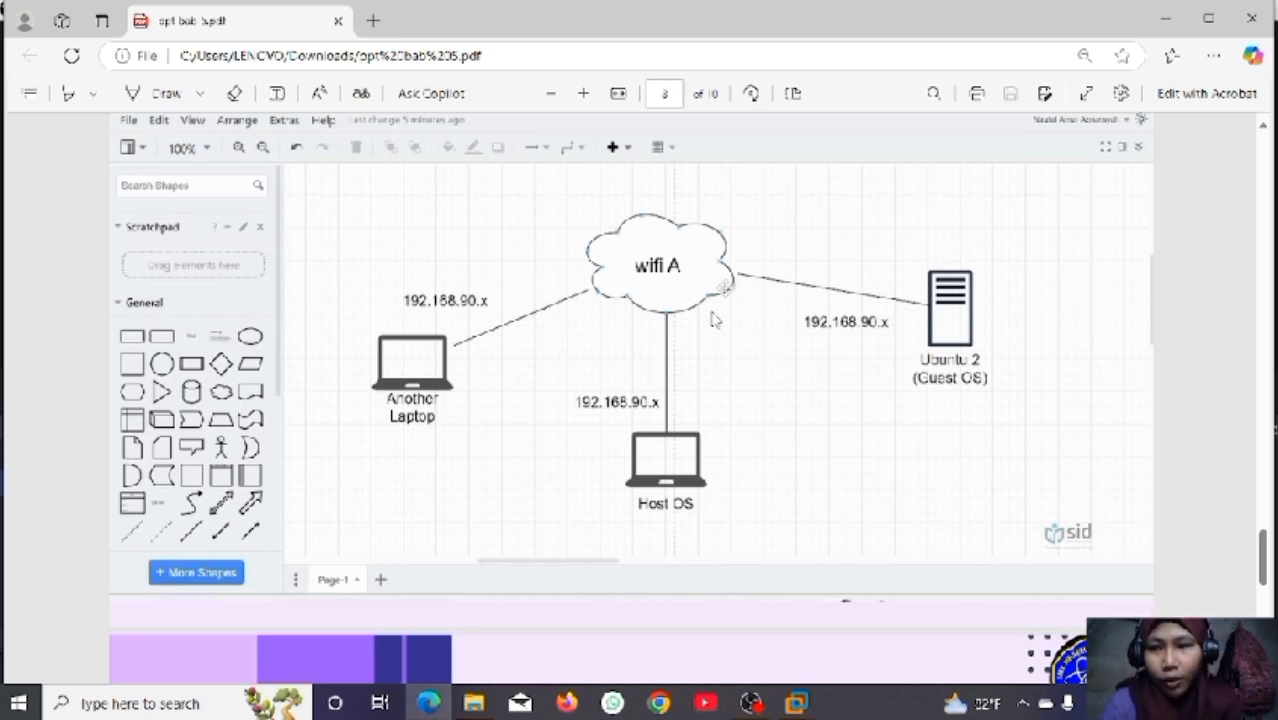
# - Check which Wi-Fi network the host is connected to in the list of available networks, and close the list
pyautogui.click(1024, 704)
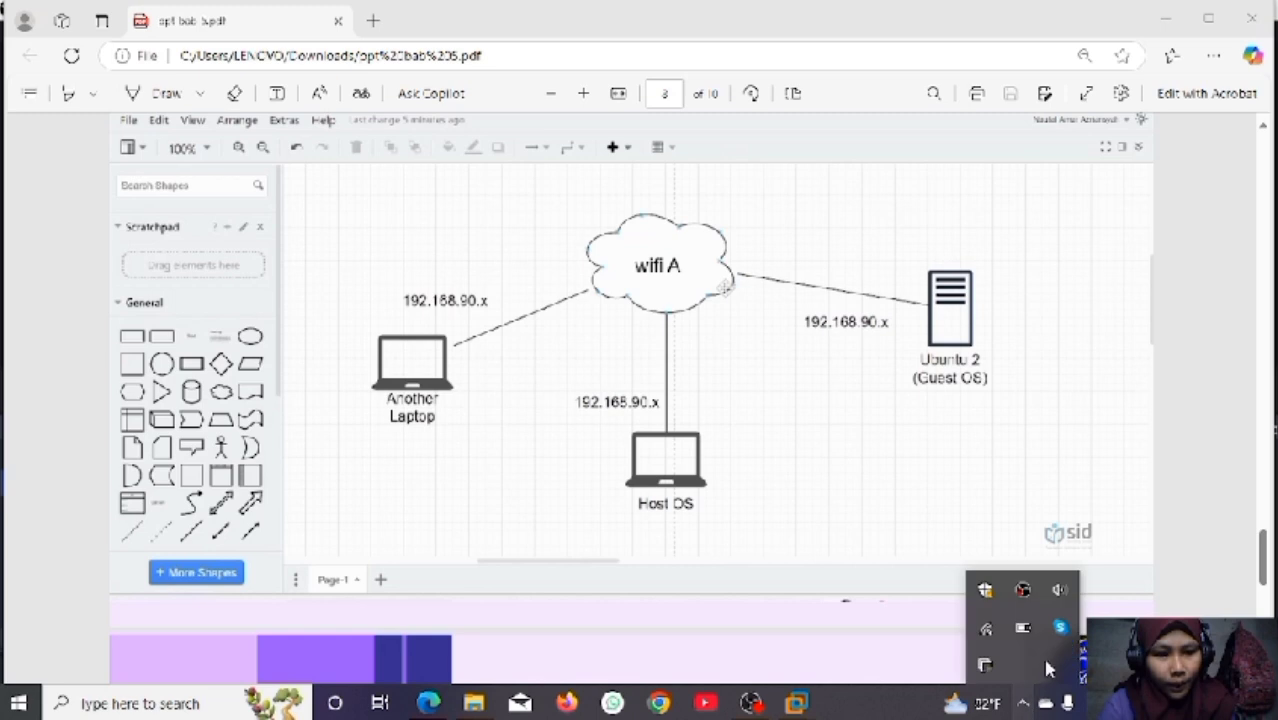
pyautogui.click(986, 627)
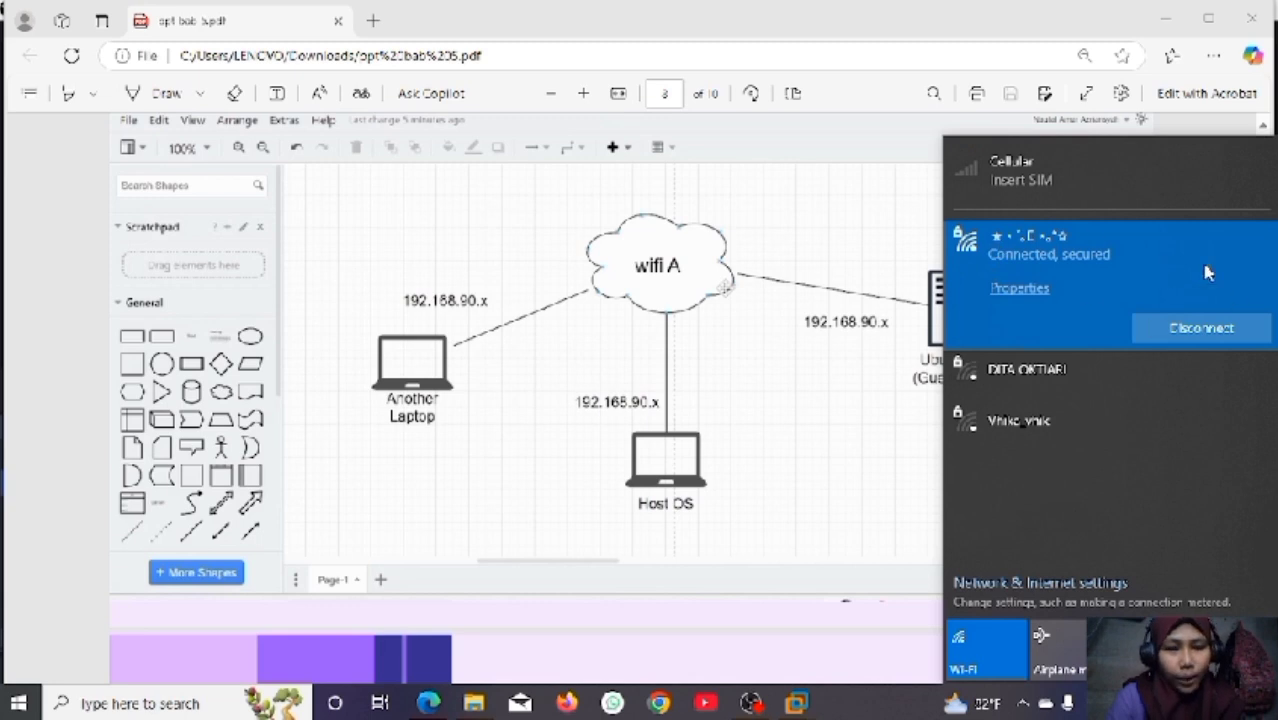
pyautogui.click(1023, 704)
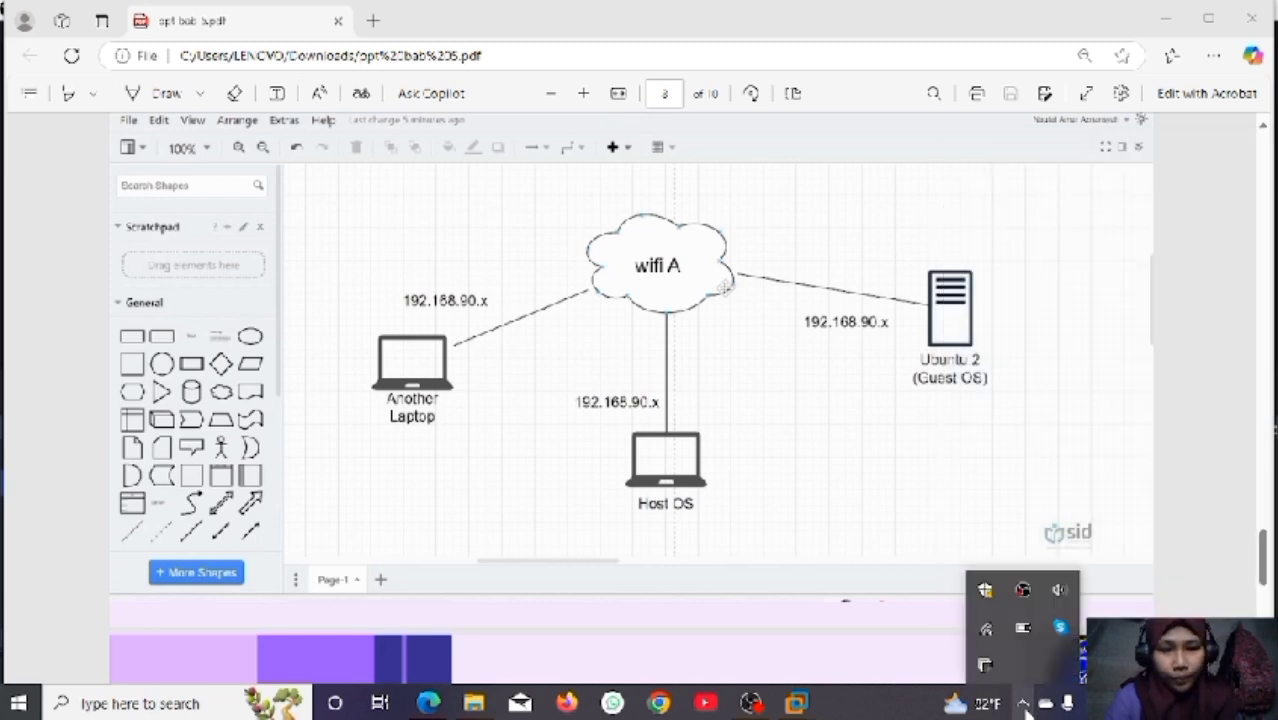
pyautogui.click(1025, 704)
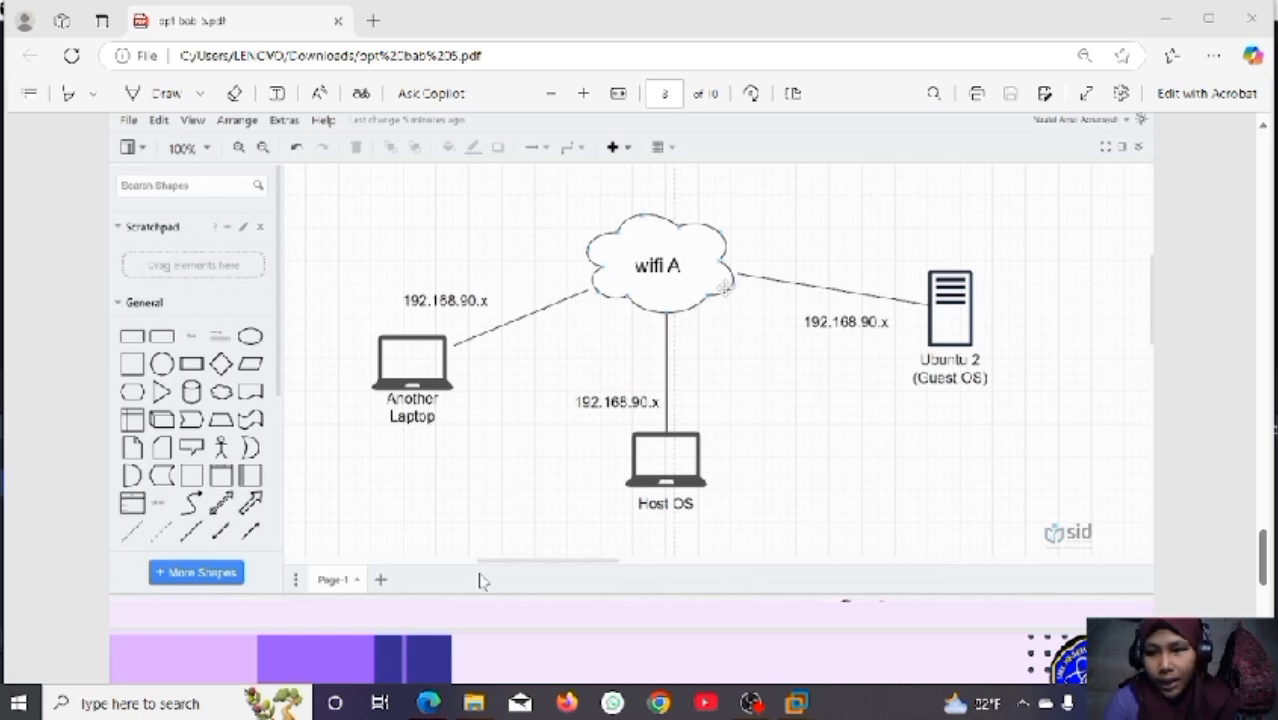
# - Examine the host's Wi-Fi connection details, including its IPv4 address, in the Control Panel's Network Connections, and close the details
pyautogui.click(200, 703)
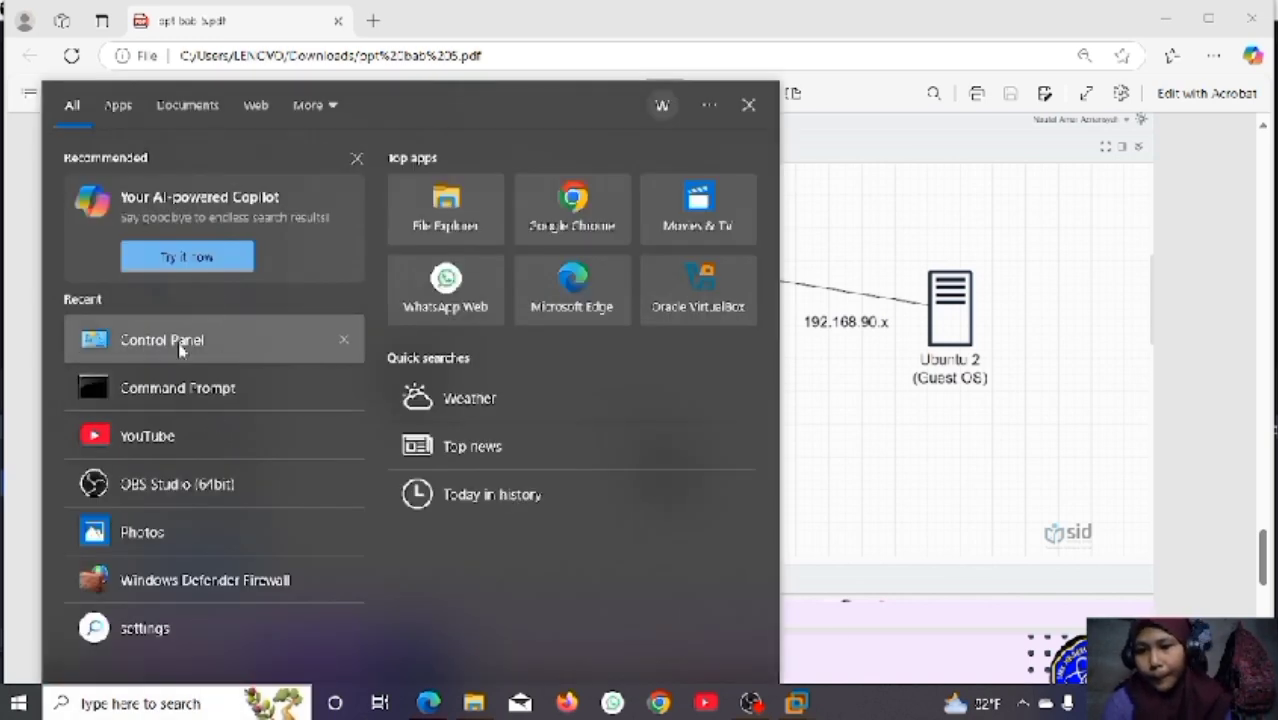
pyautogui.click(181, 348)
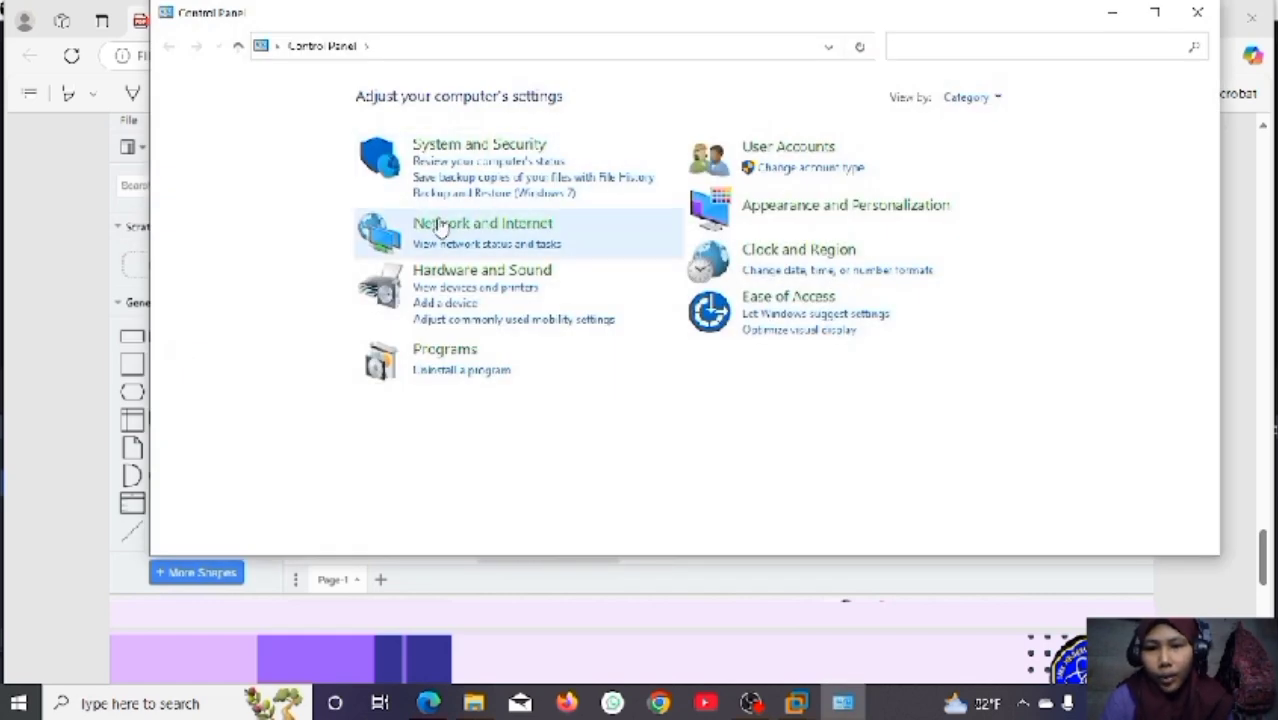
pyautogui.click(455, 230)
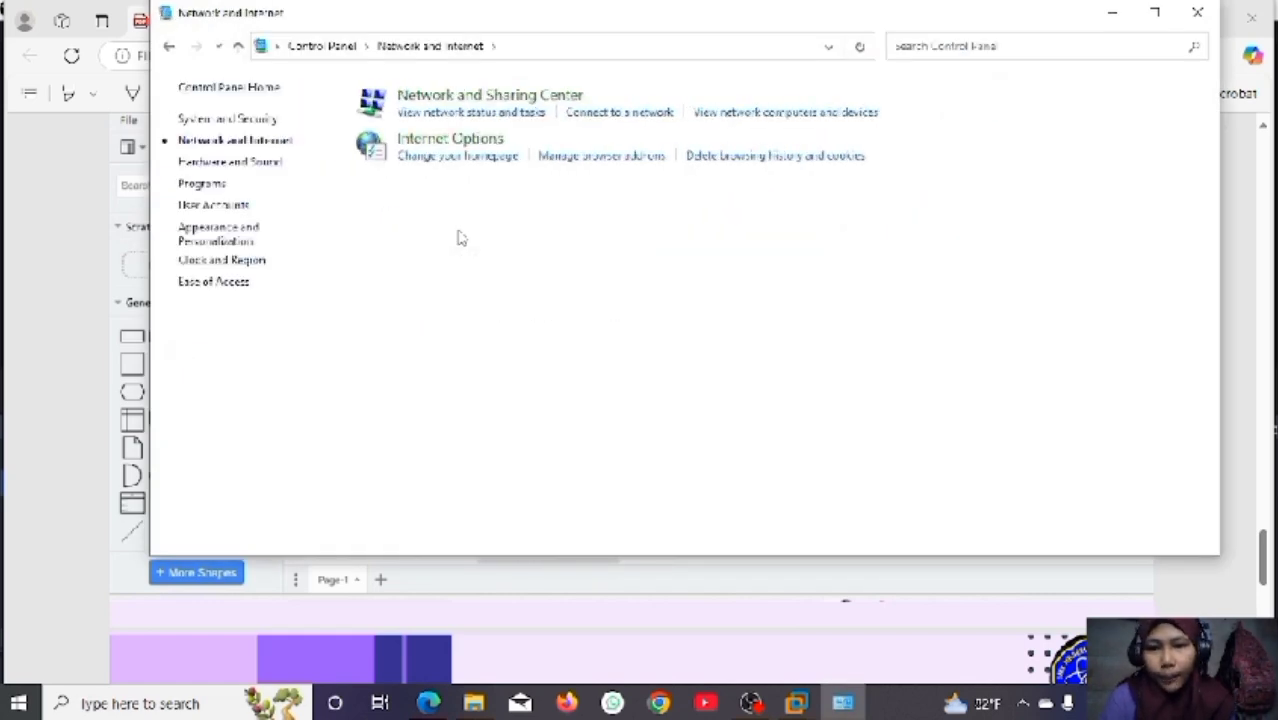
pyautogui.click(455, 97)
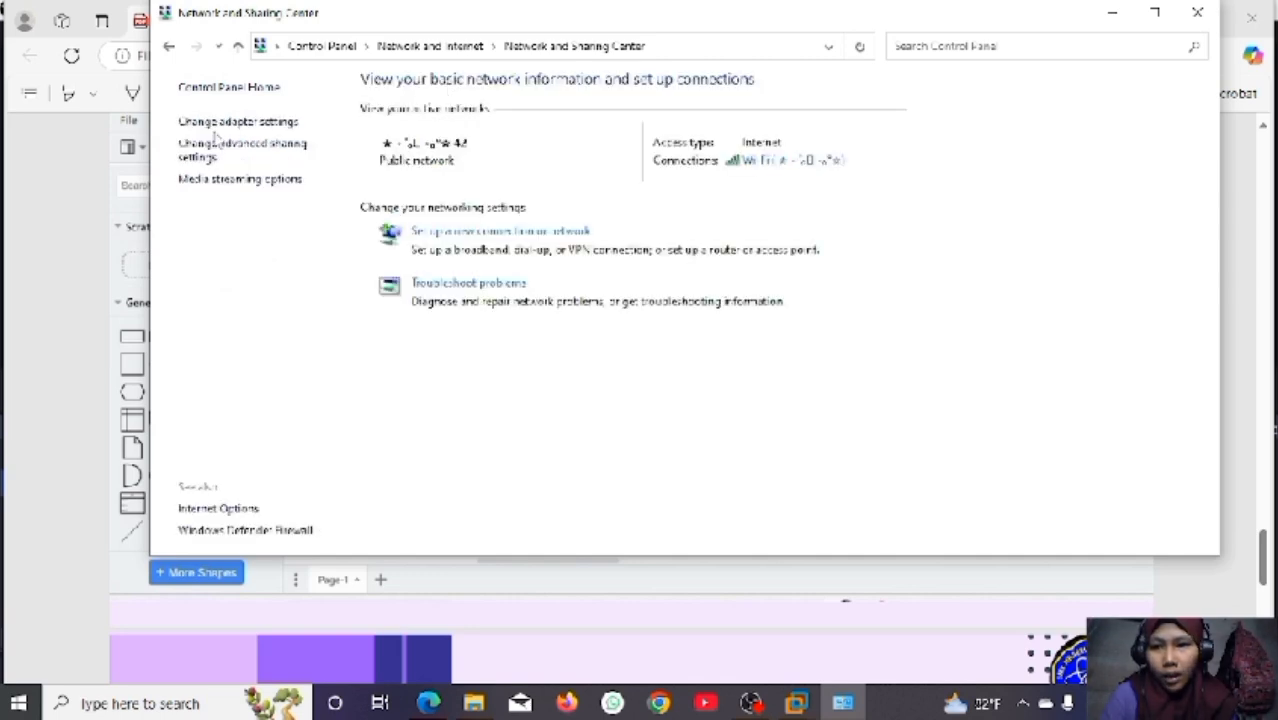
pyautogui.click(208, 124)
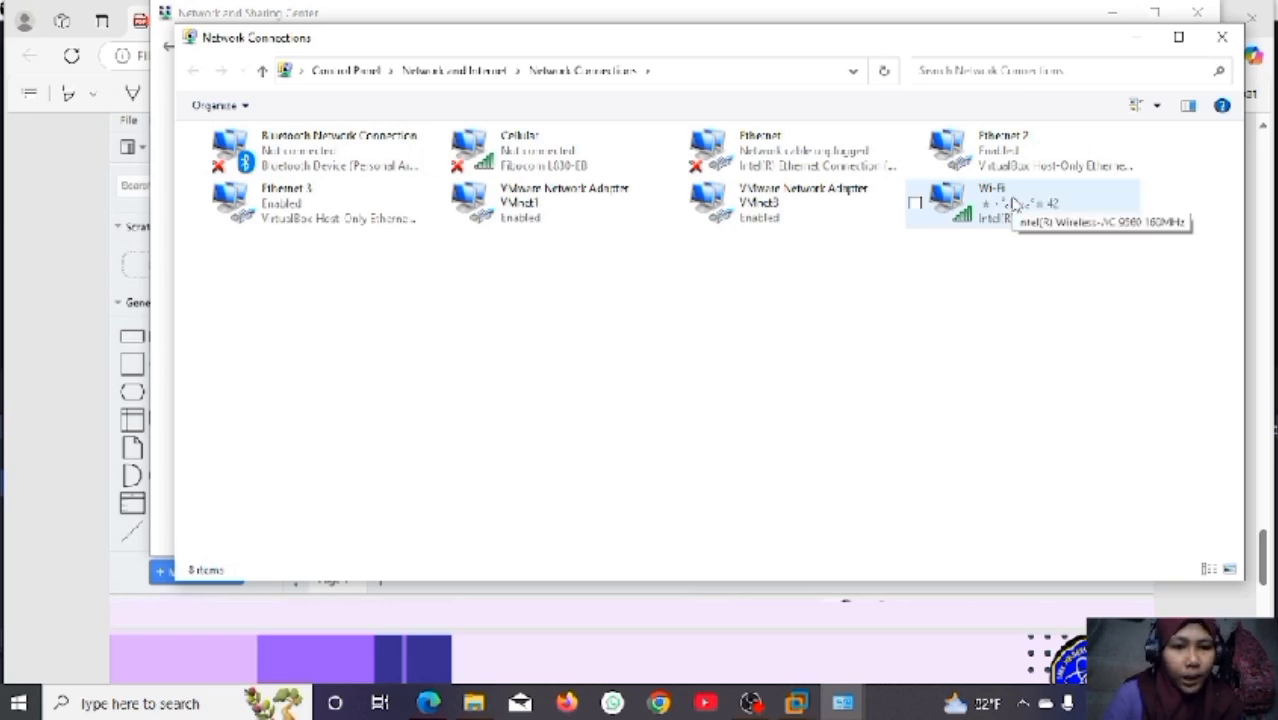
pyautogui.doubleClick(1015, 204)
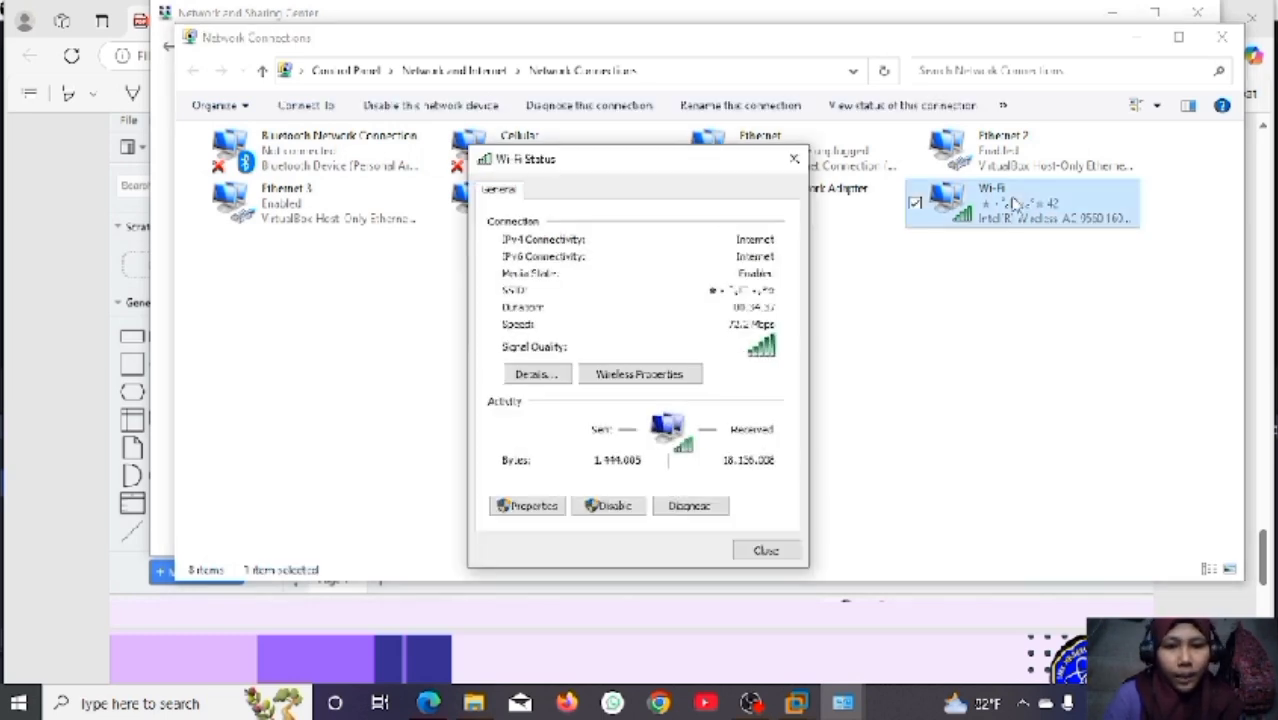
pyautogui.click(524, 376)
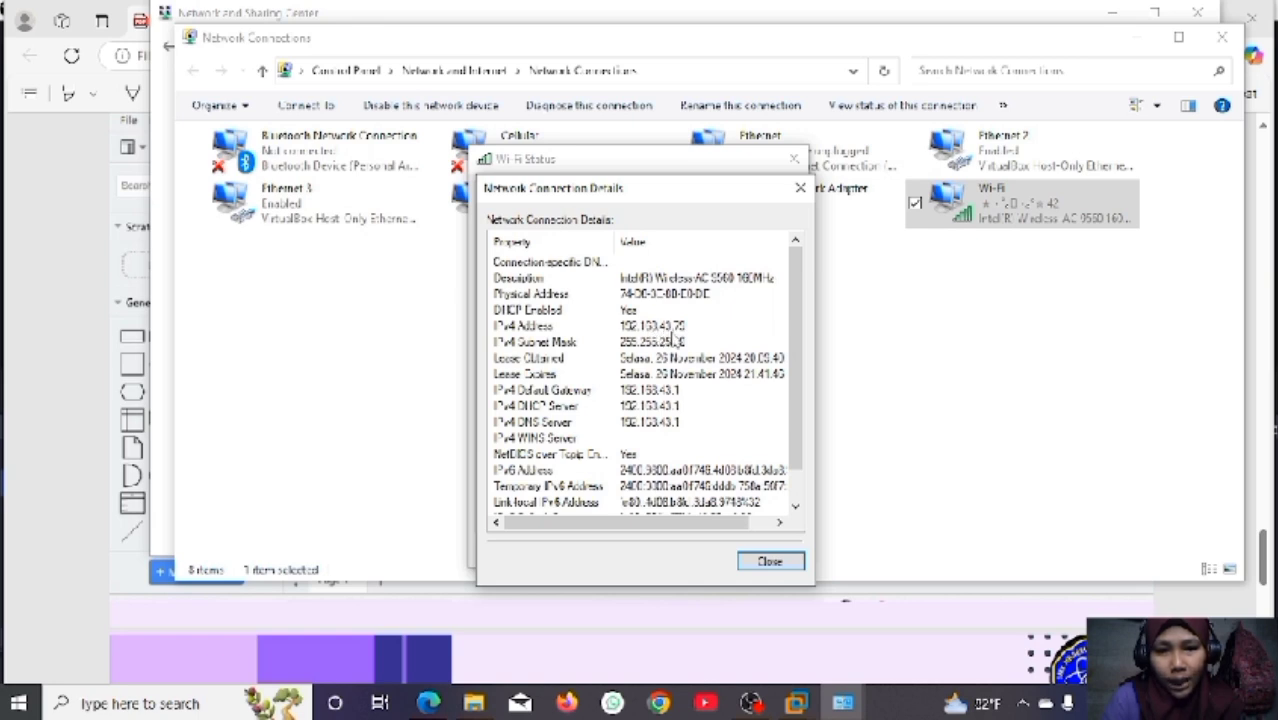
pyautogui.click(769, 562)
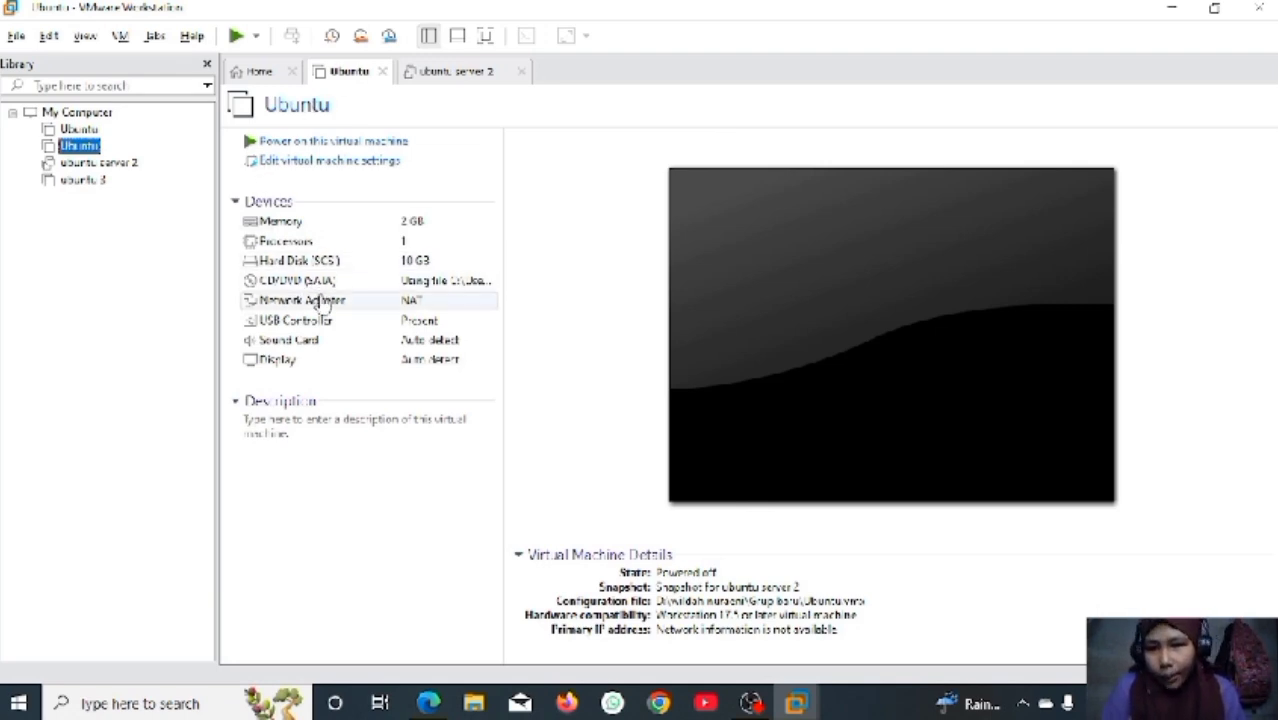
# - Check the network connection options of the Ubuntu virtual machine's network adapter, and close the settings without changes
pyautogui.click(320, 302)
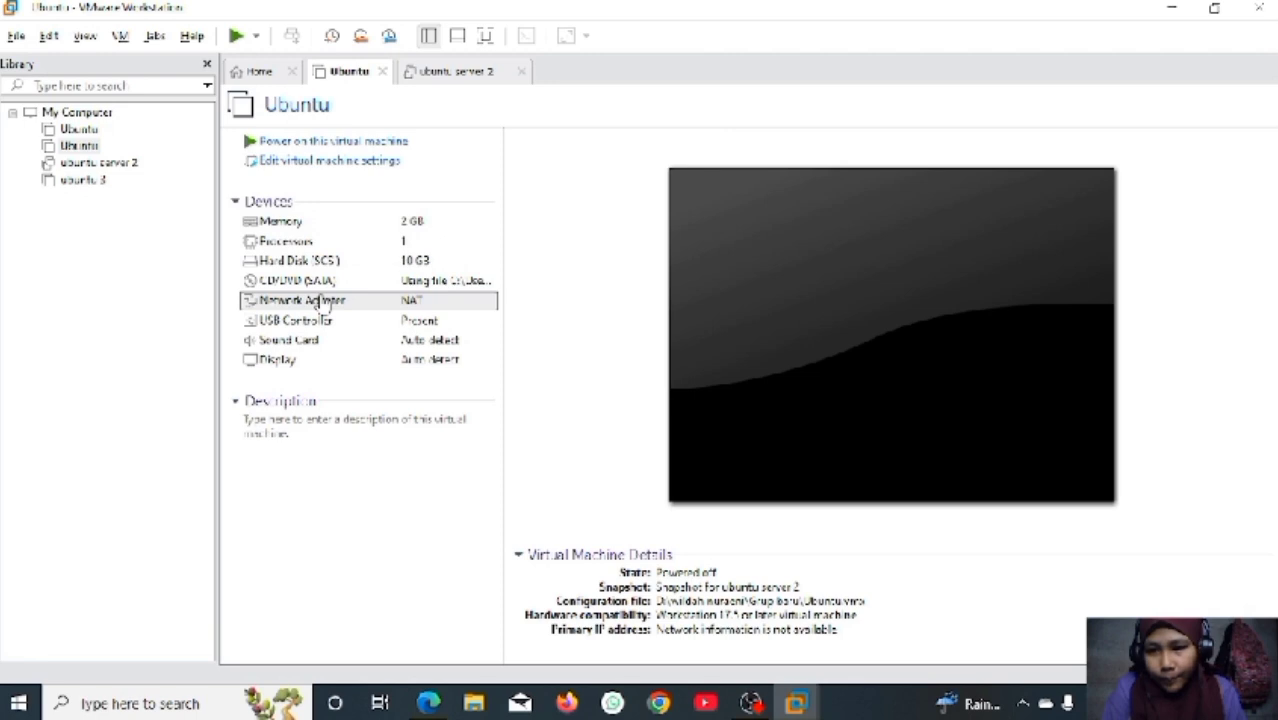
pyautogui.doubleClick(311, 304)
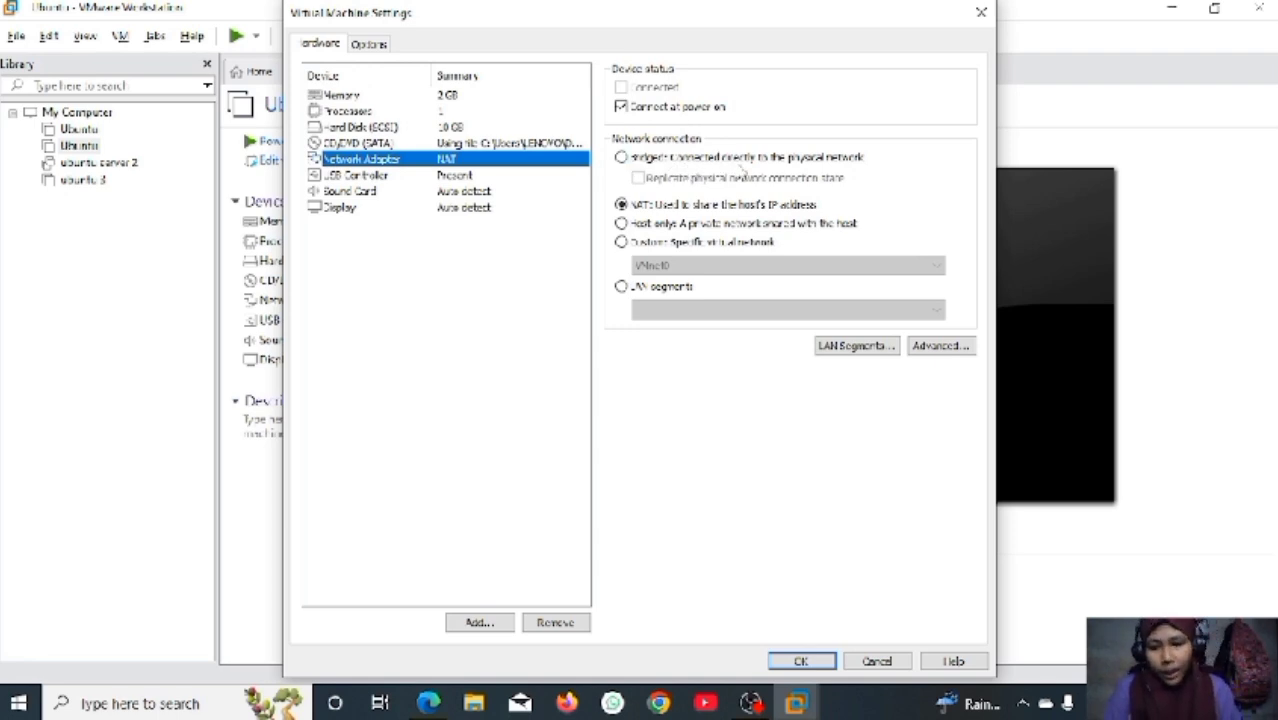
pyautogui.click(983, 10)
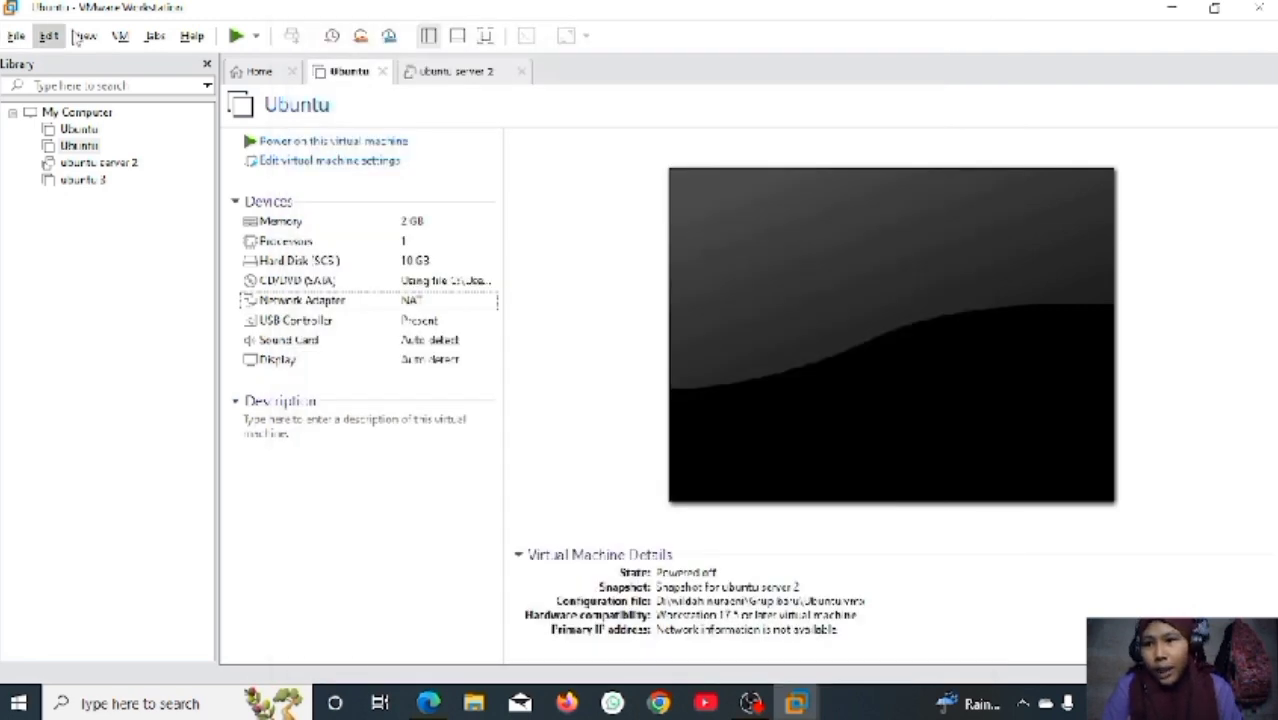
# - Open the Virtual Network Editor with administrator privileges so the network configuration can be modified
pyautogui.click(50, 36)
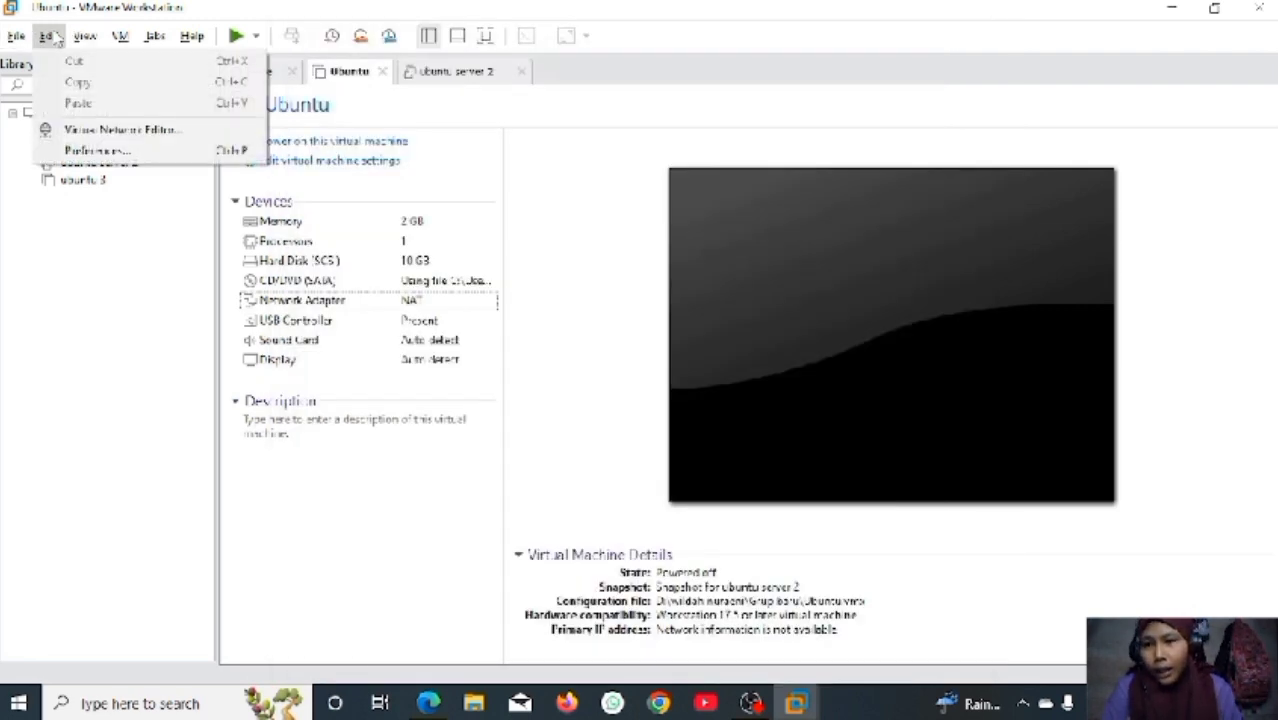
pyautogui.click(75, 131)
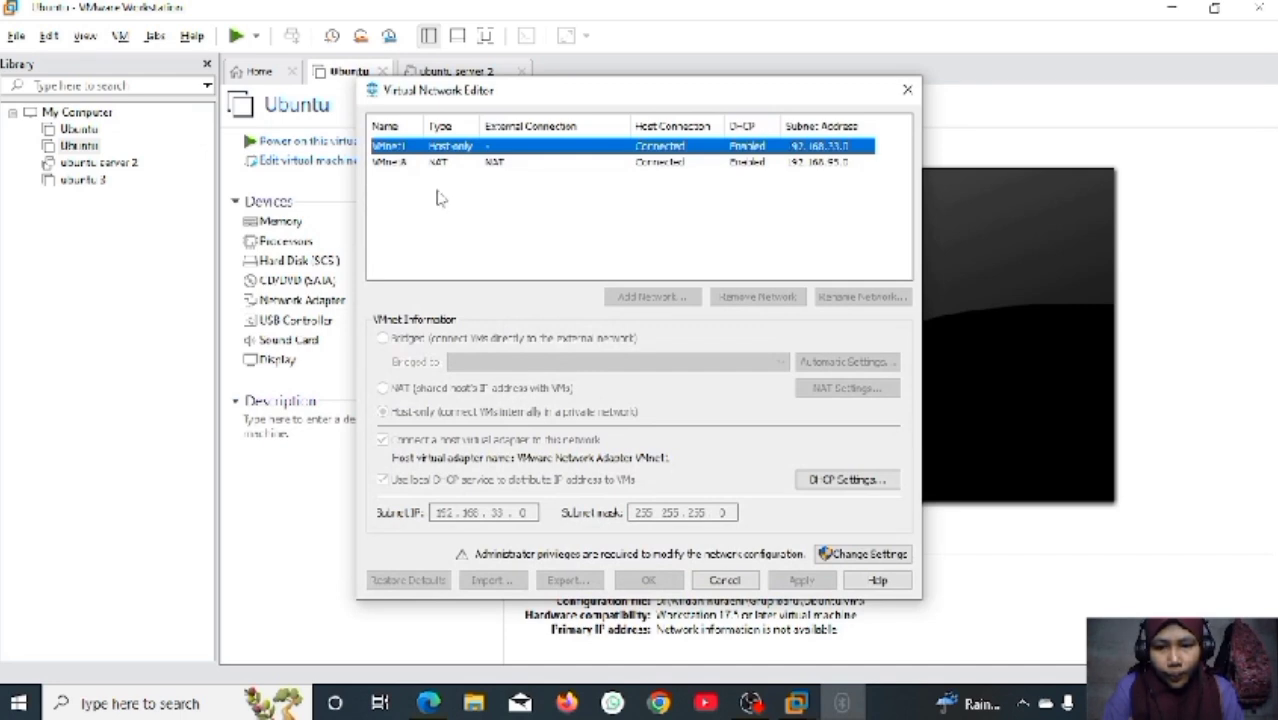
pyautogui.click(860, 555)
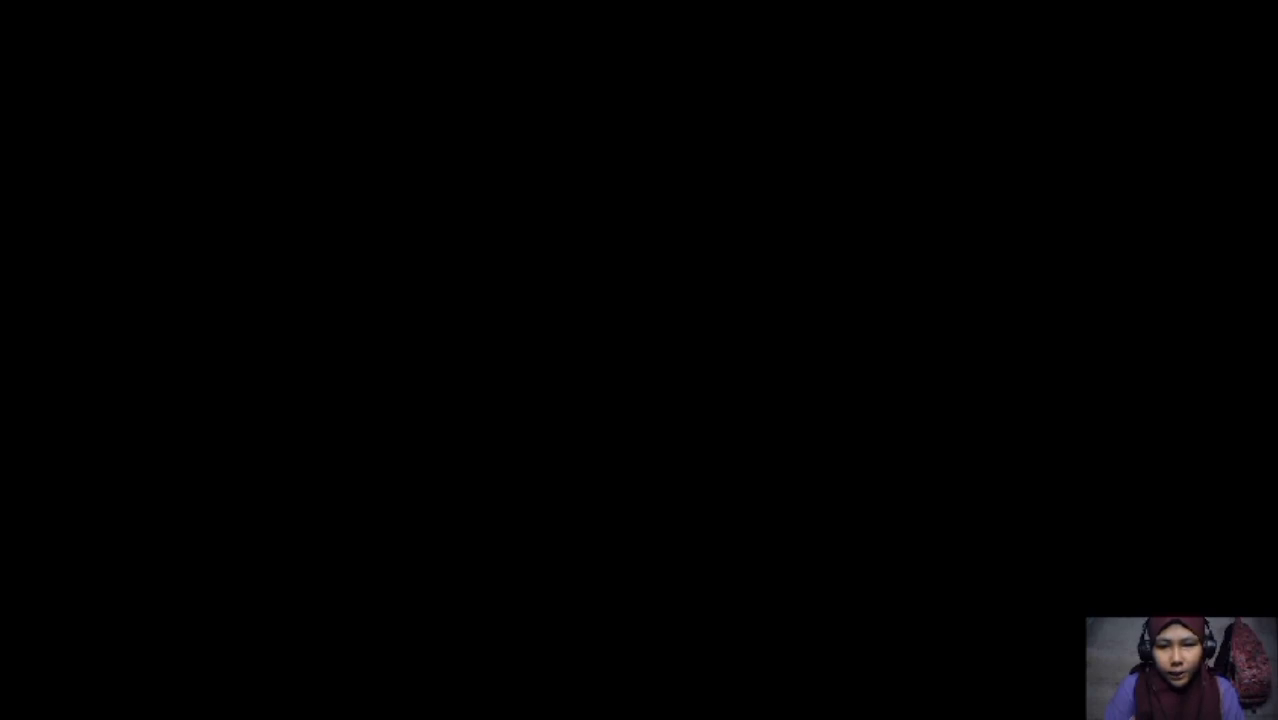
pyautogui.click(513, 487)
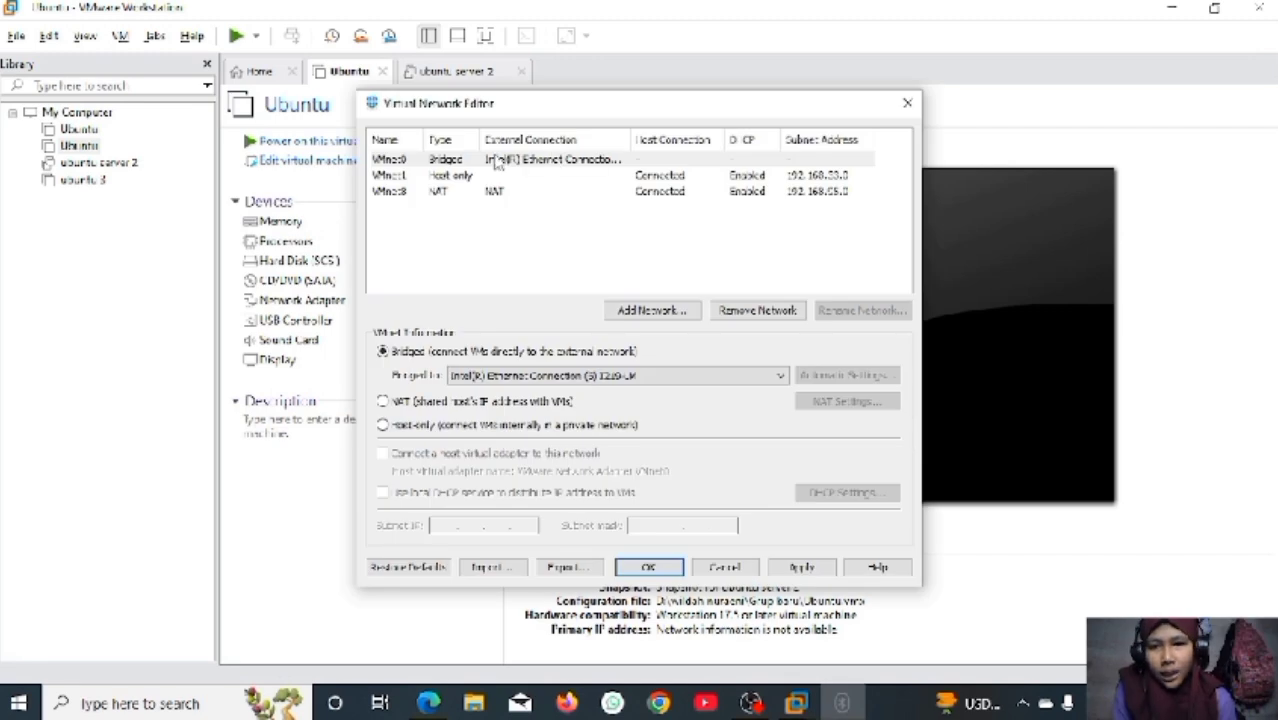
# - Bridge VMnet0 to the Intel(R) Wireless-AC 9560 160MHz adapter, apply the change and close the Virtual Network Editor
pyautogui.click(495, 163)
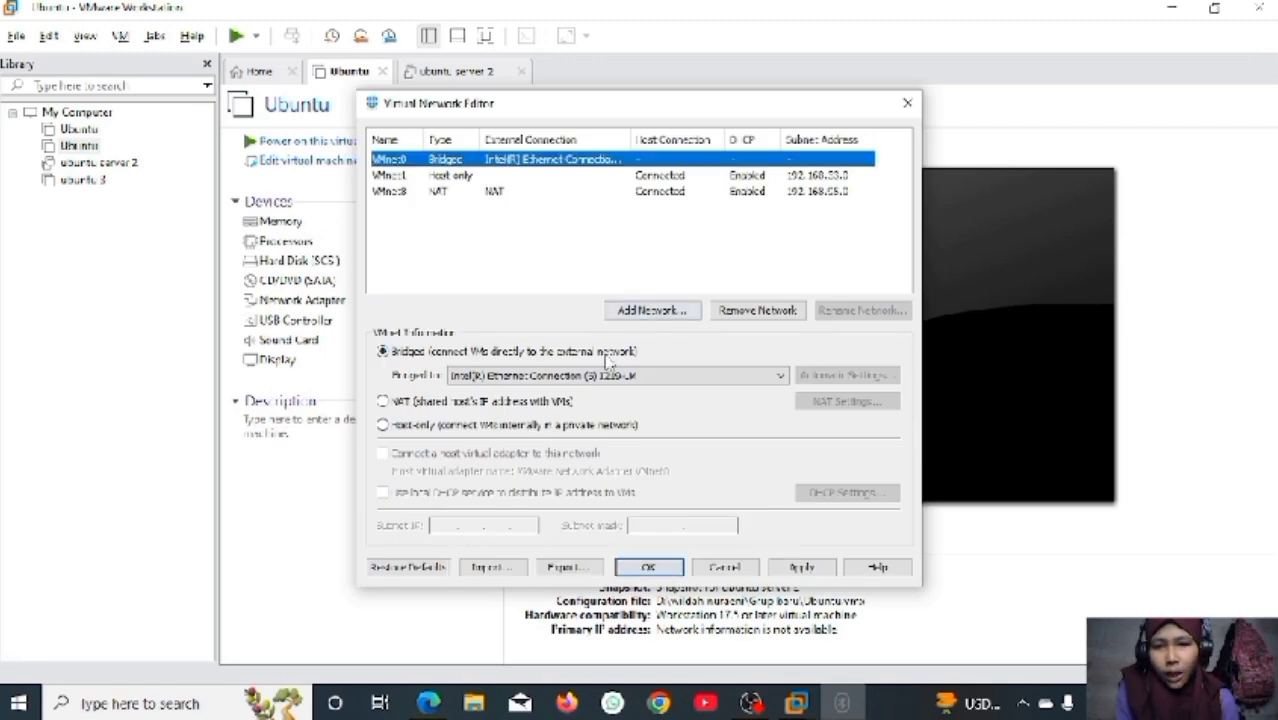
pyautogui.click(585, 378)
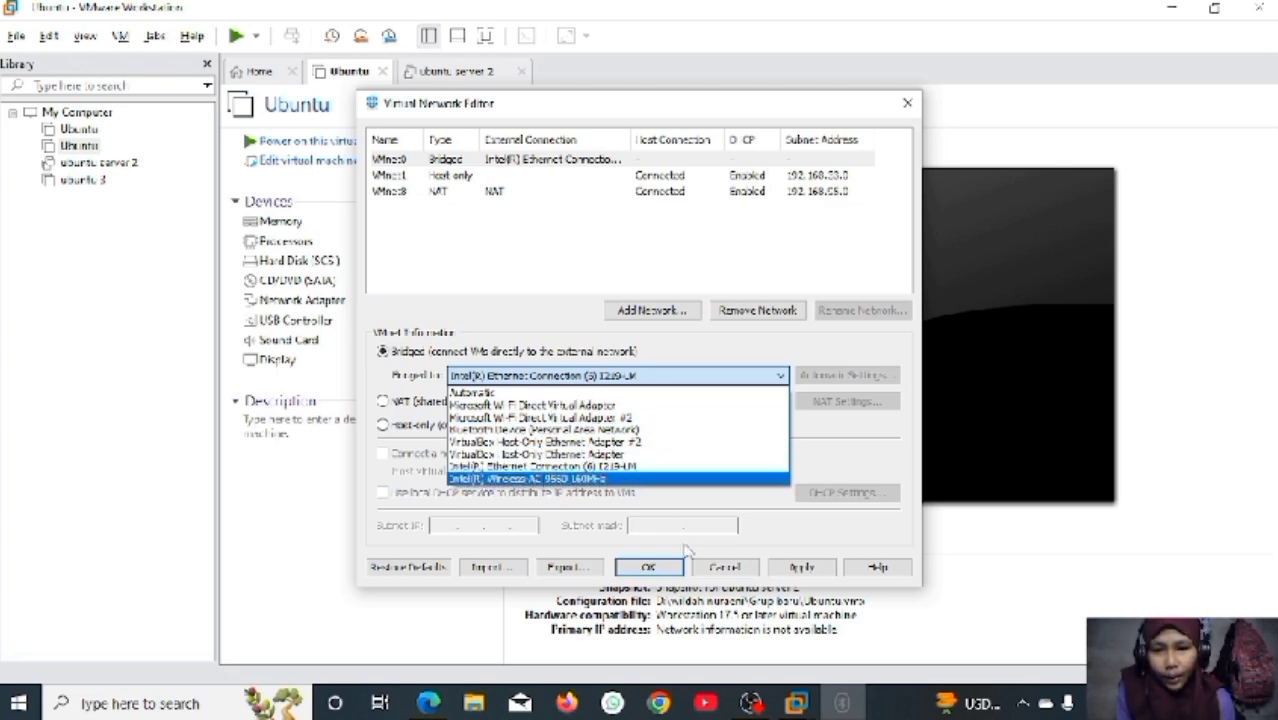
pyautogui.click(735, 481)
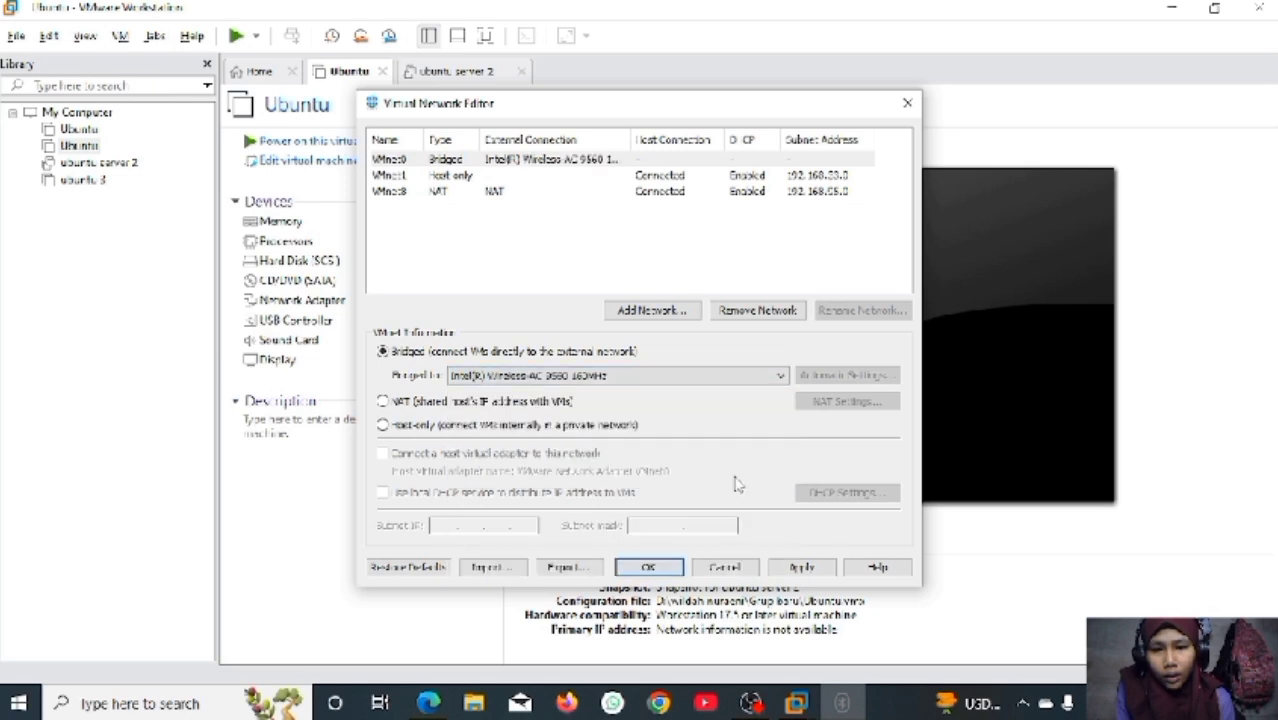
pyautogui.click(800, 568)
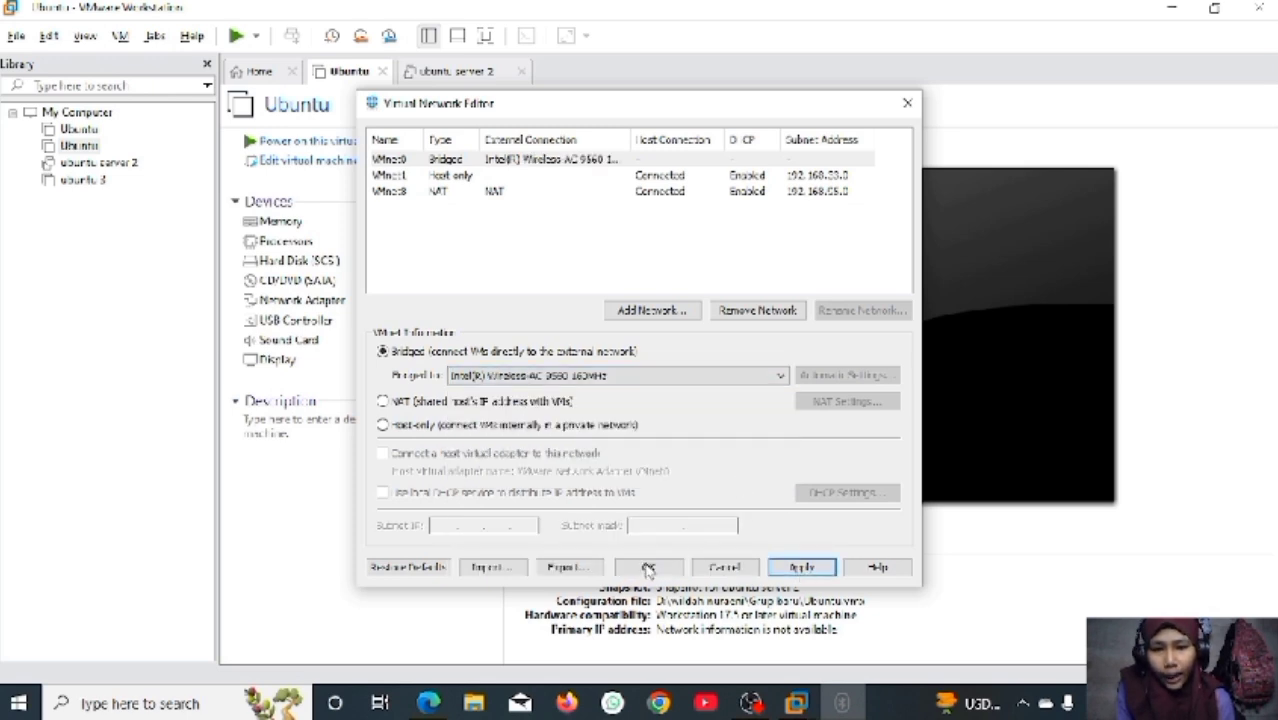
pyautogui.click(806, 569)
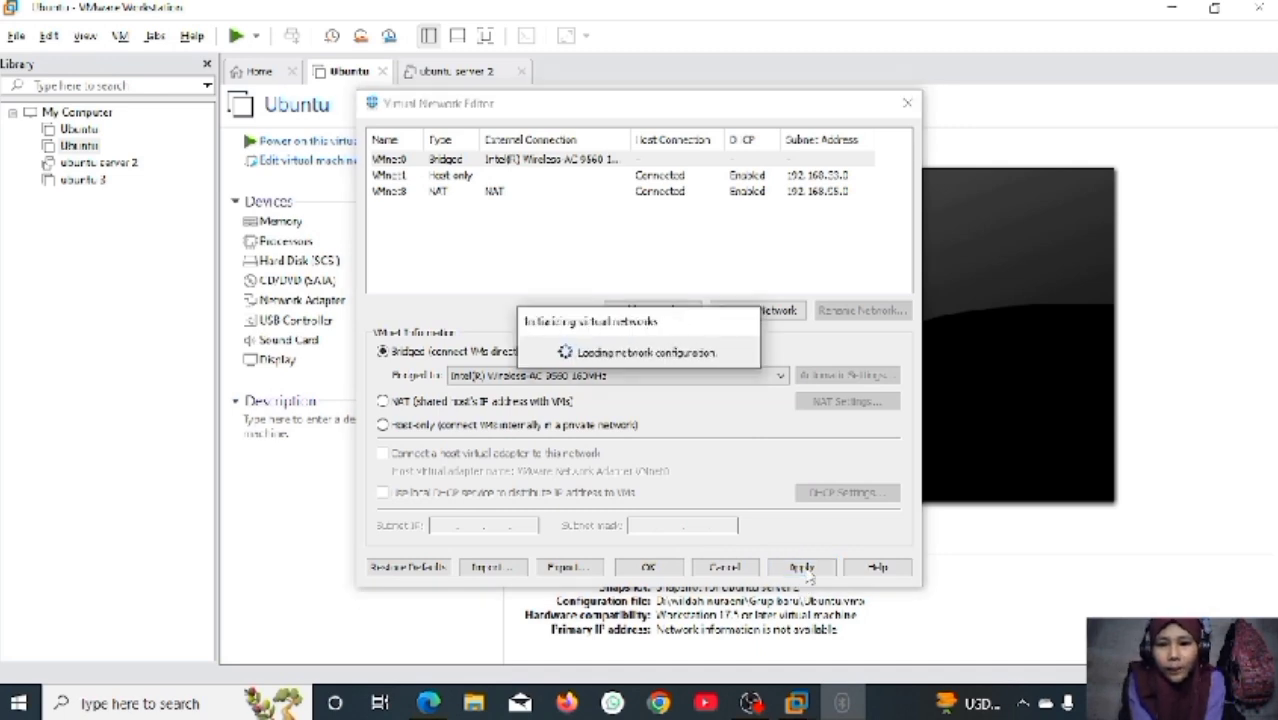
pyautogui.click(651, 569)
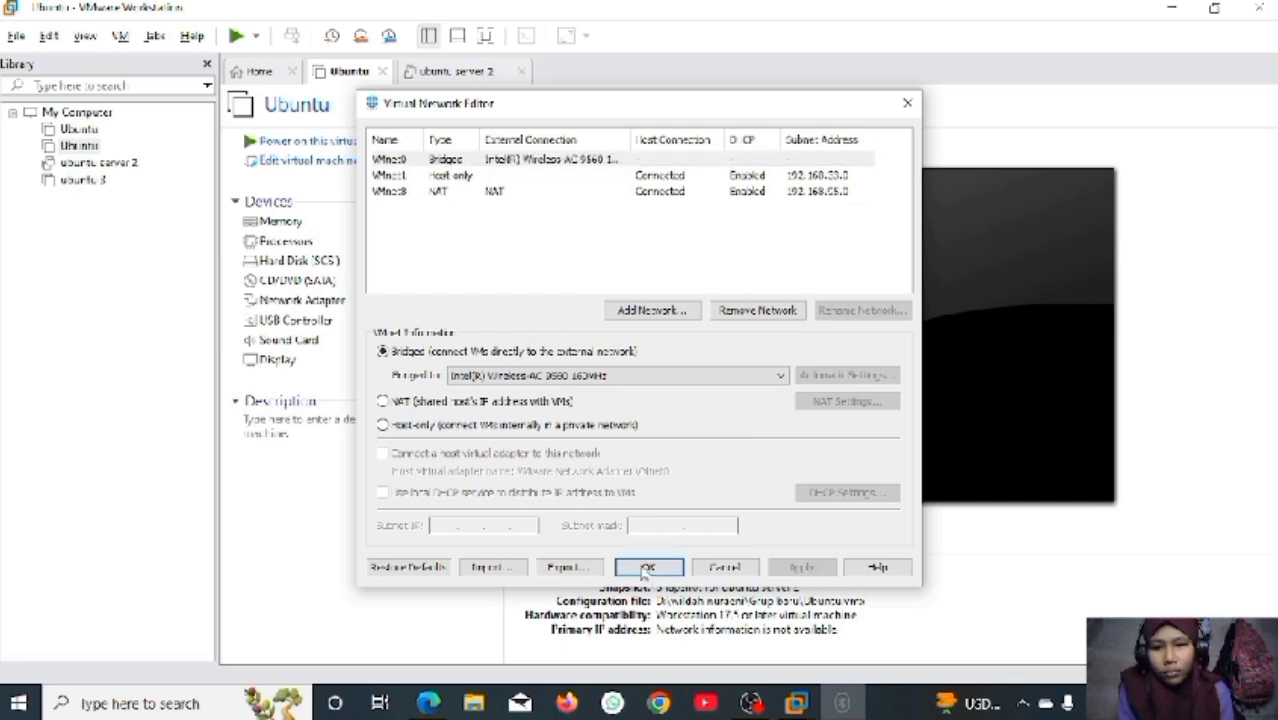
pyautogui.click(645, 567)
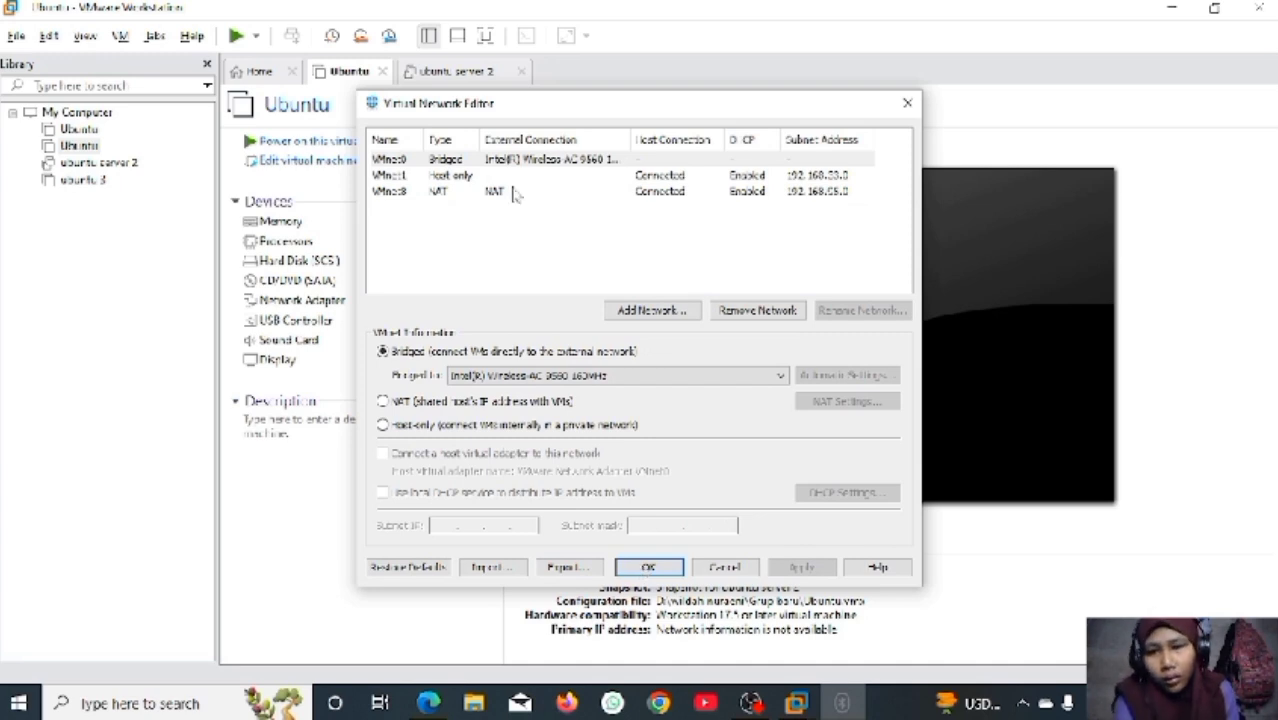
# - Set the Ubuntu virtual machine's network adapter to Bridged, connected directly to the physical network, and save the settings
pyautogui.rightClick(79, 147)
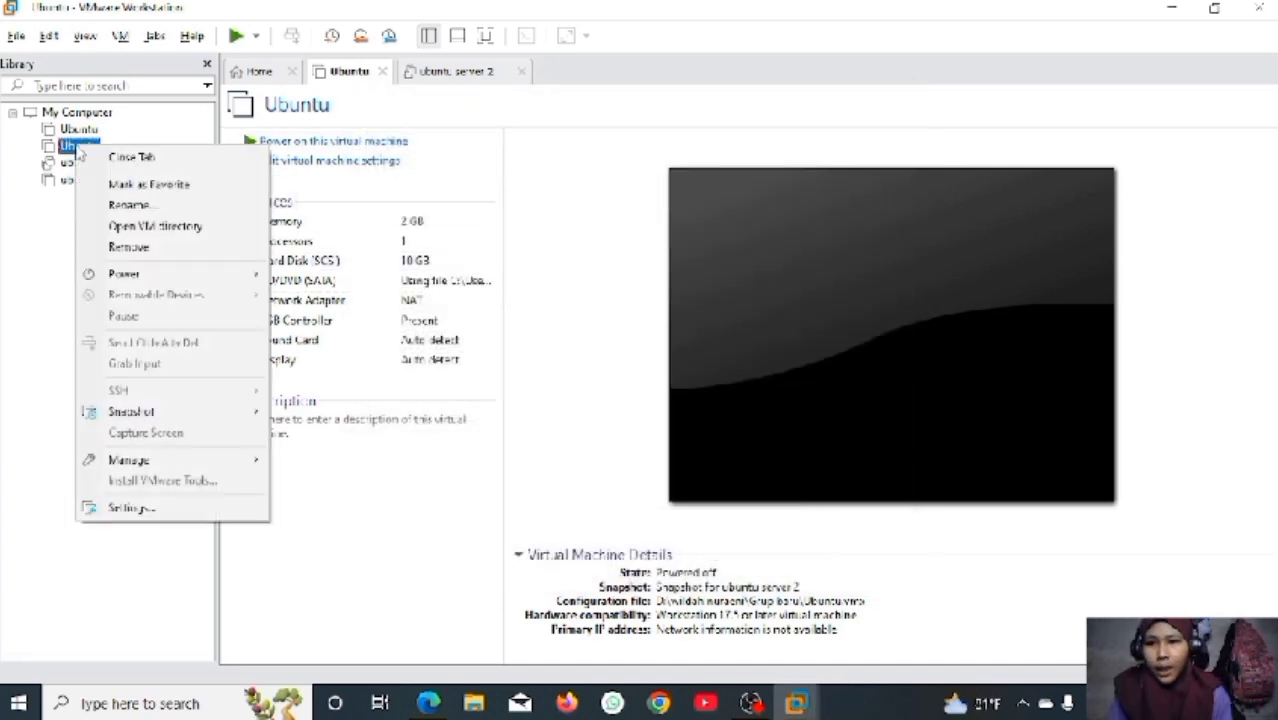
pyautogui.click(172, 510)
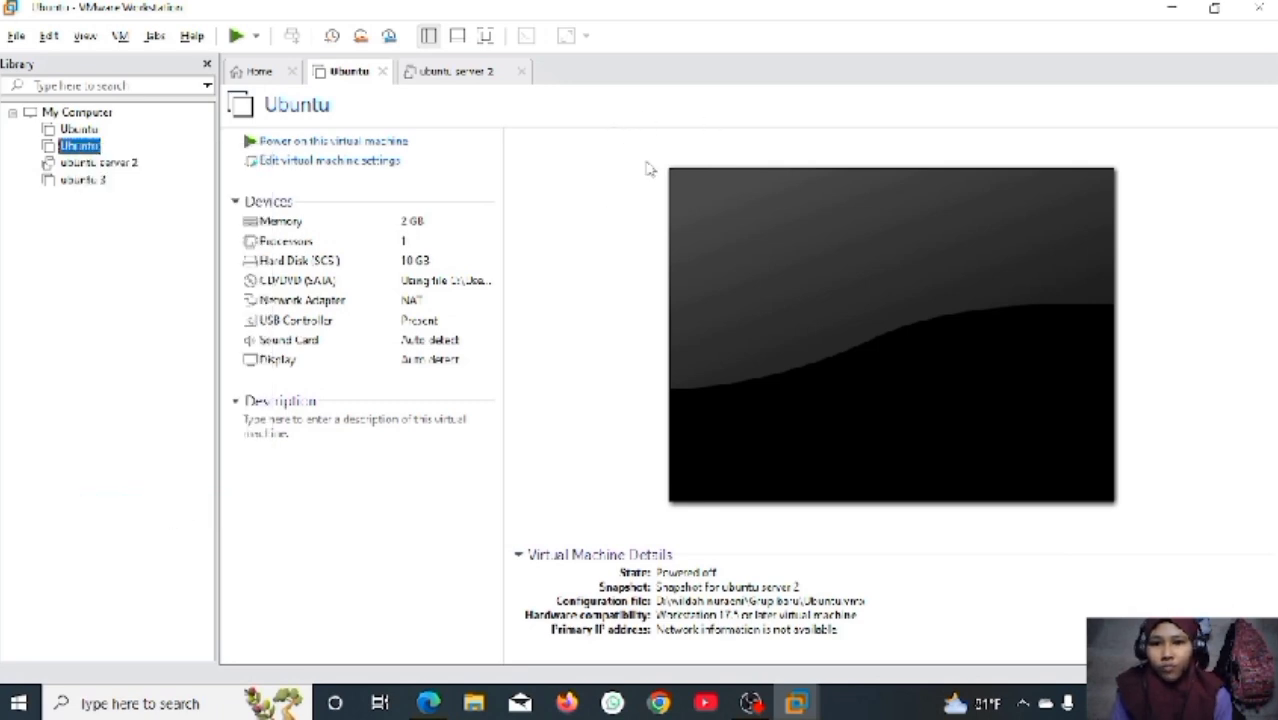
pyautogui.click(386, 162)
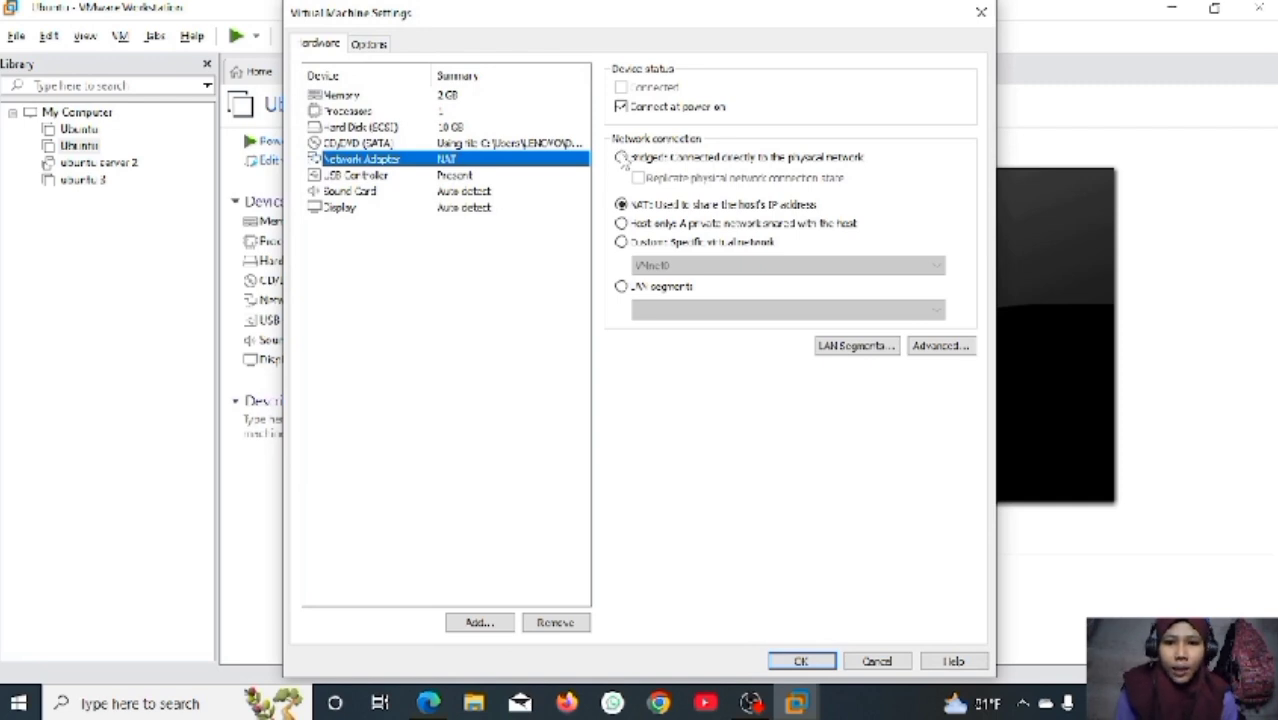
pyautogui.click(621, 157)
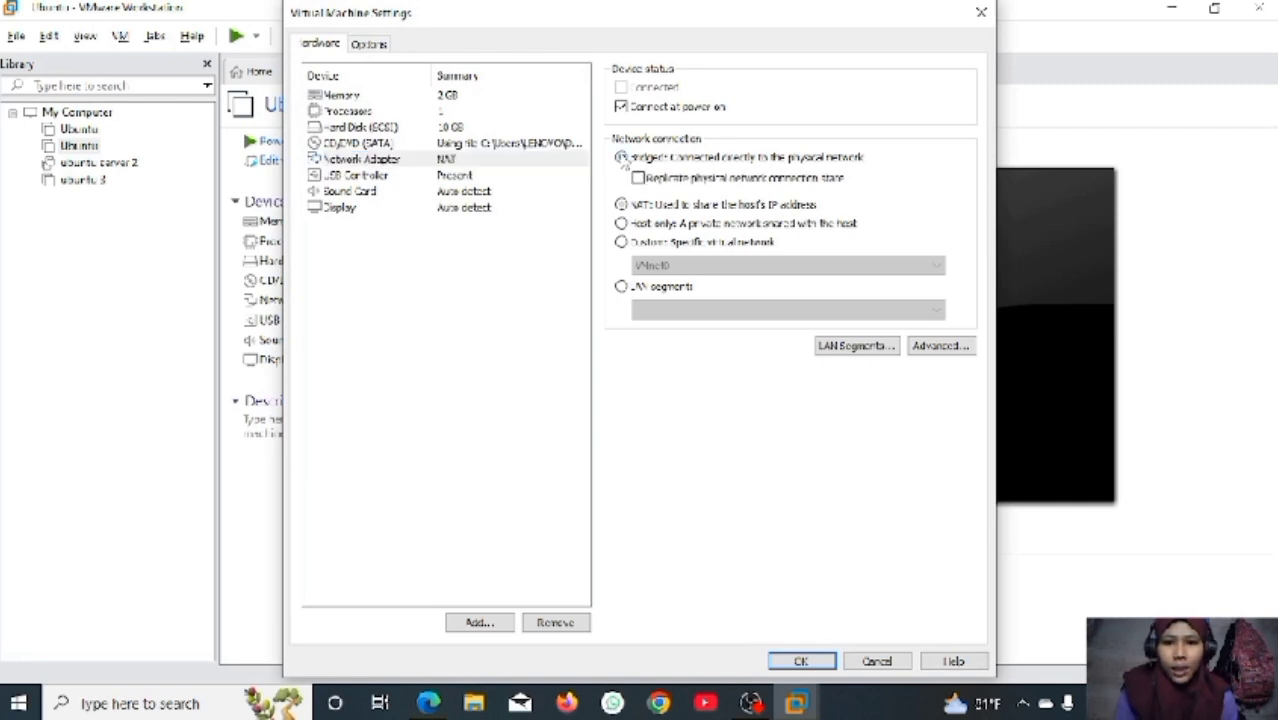
pyautogui.click(797, 656)
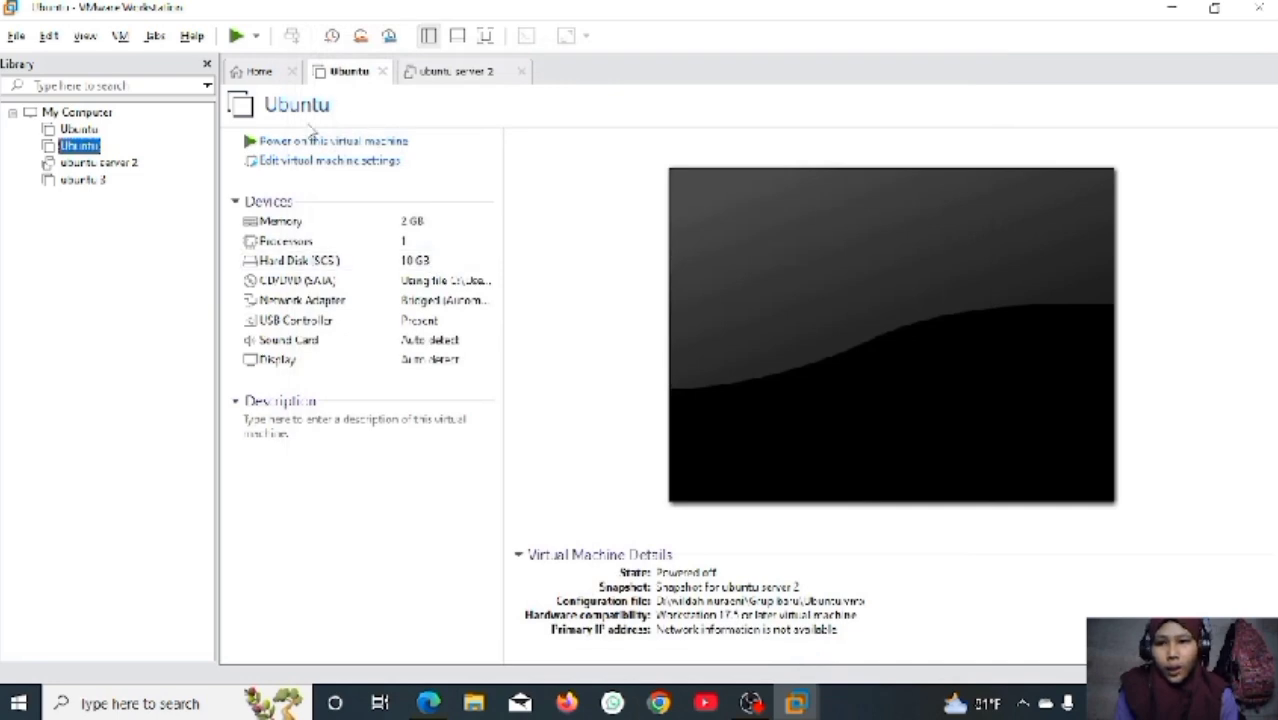
# - Power on the Ubuntu virtual machine and log in at its console with the account's username and password
pyautogui.click(311, 144)
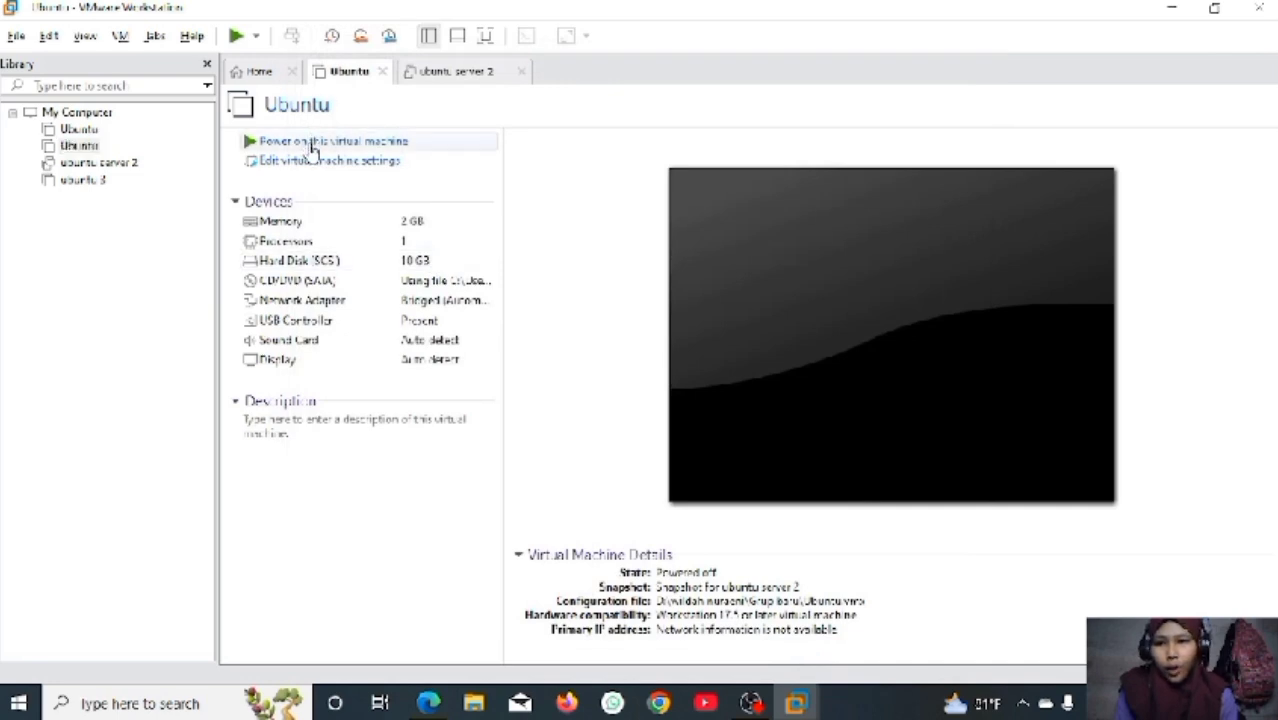
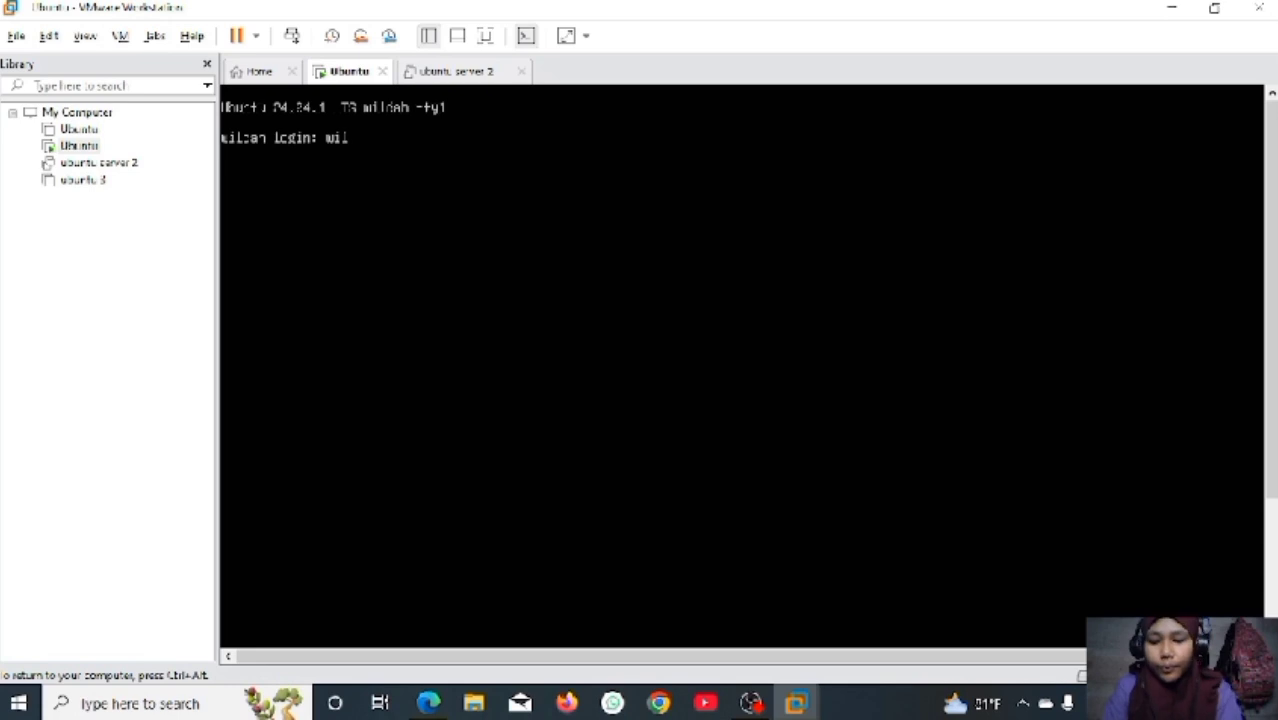
pyautogui.press('BackSpace')
pyautogui.write('dah')
pyautogui.press('Return')
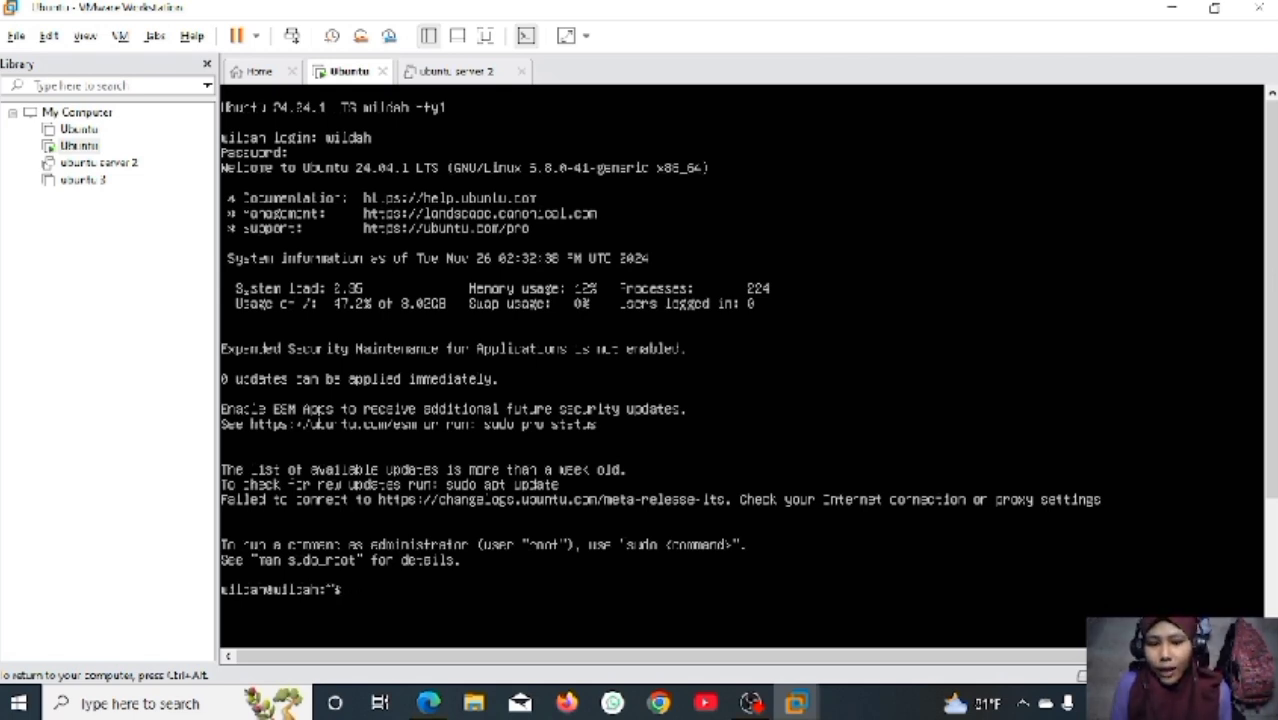
# - Try to release the DHCP lease with "sudo dhclient -r enns33", entering the account password for sudo
pyautogui.write('sud')
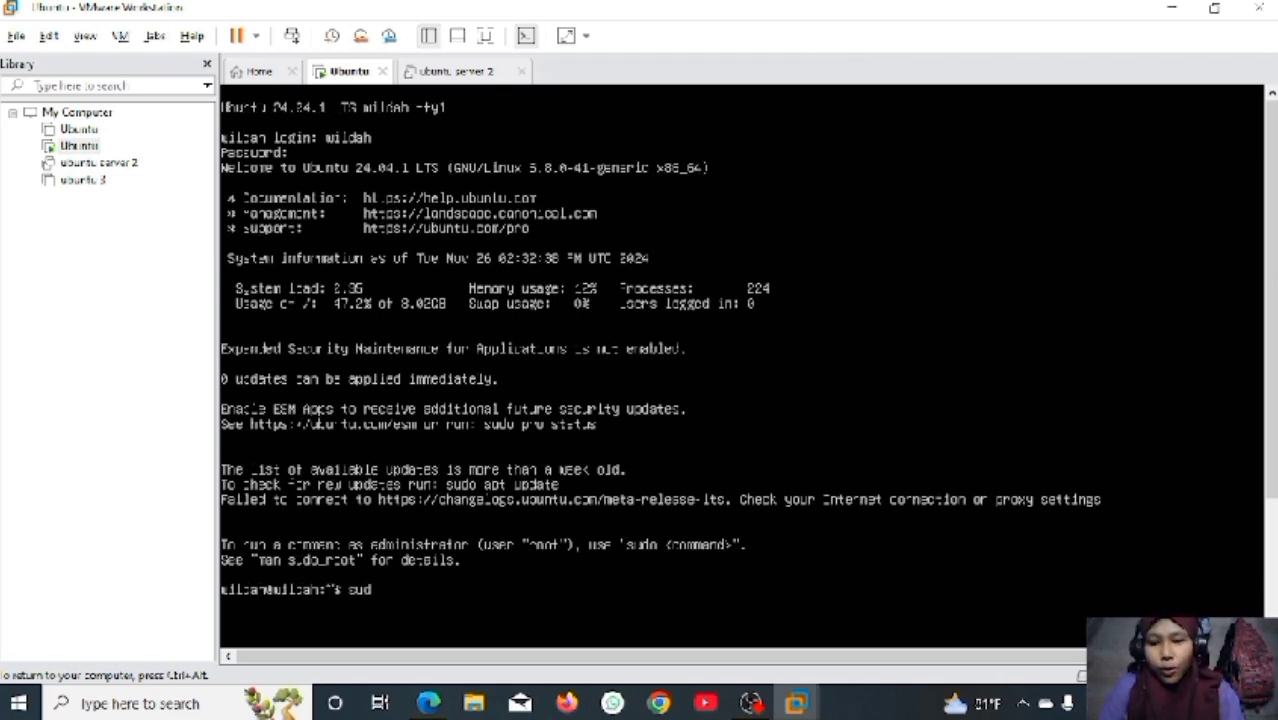
pyautogui.write('o dhc')
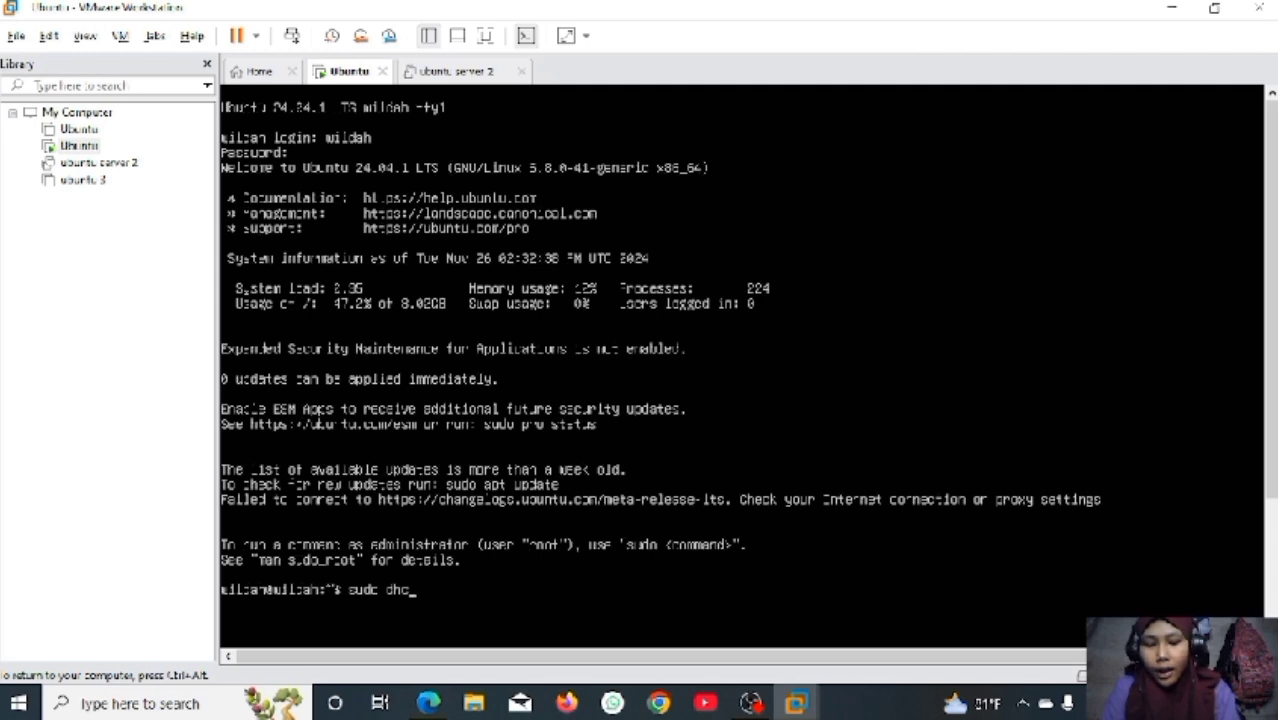
pyautogui.write('lient ')
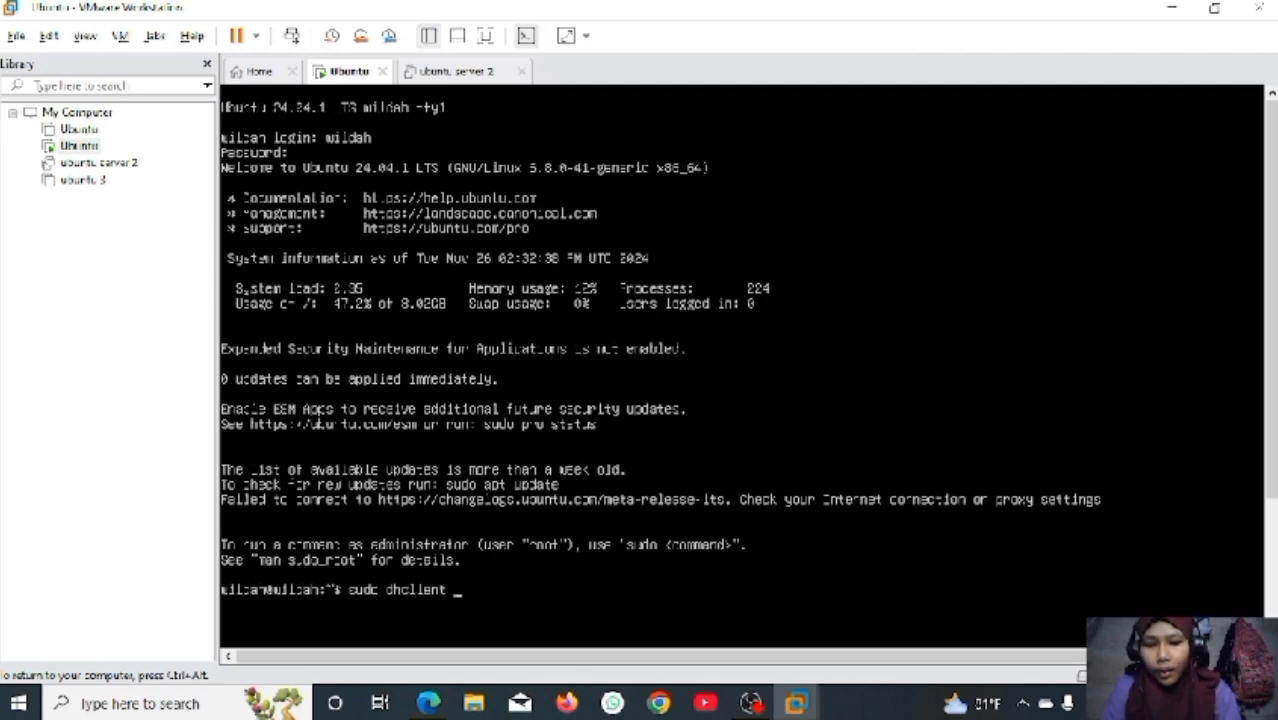
pyautogui.write('-')
pyautogui.write('r ens3')
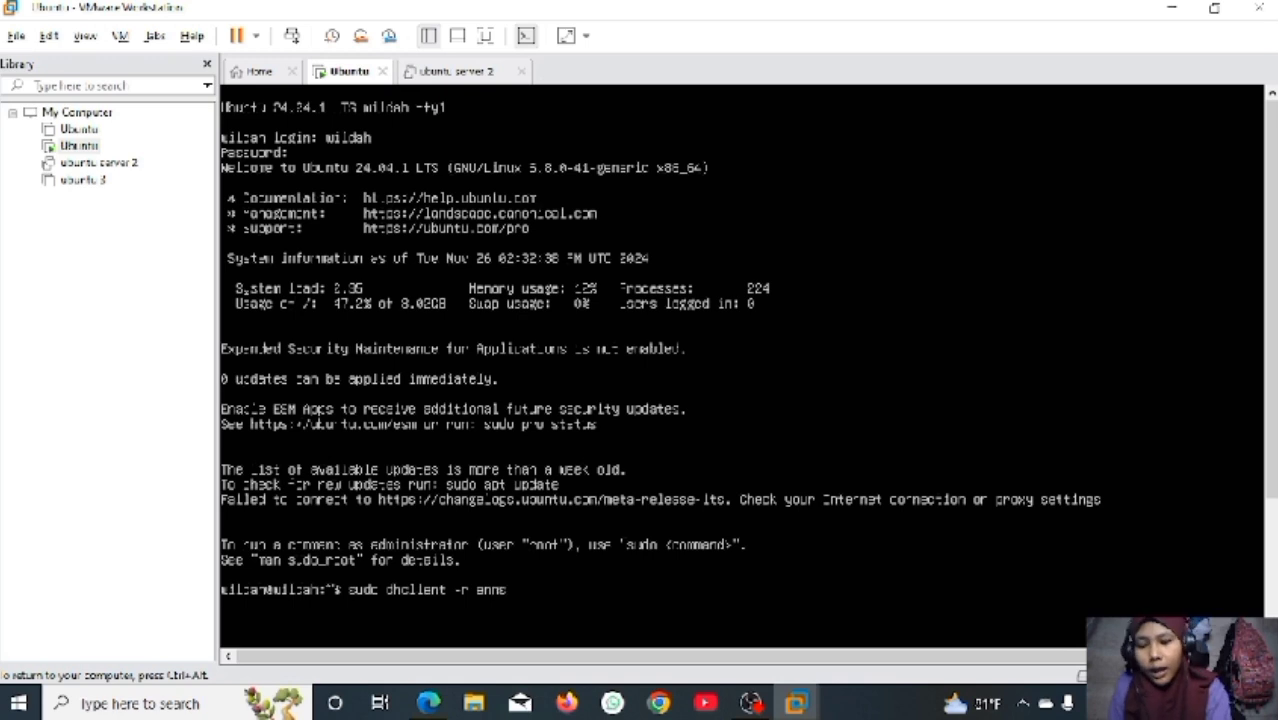
pyautogui.write('33')
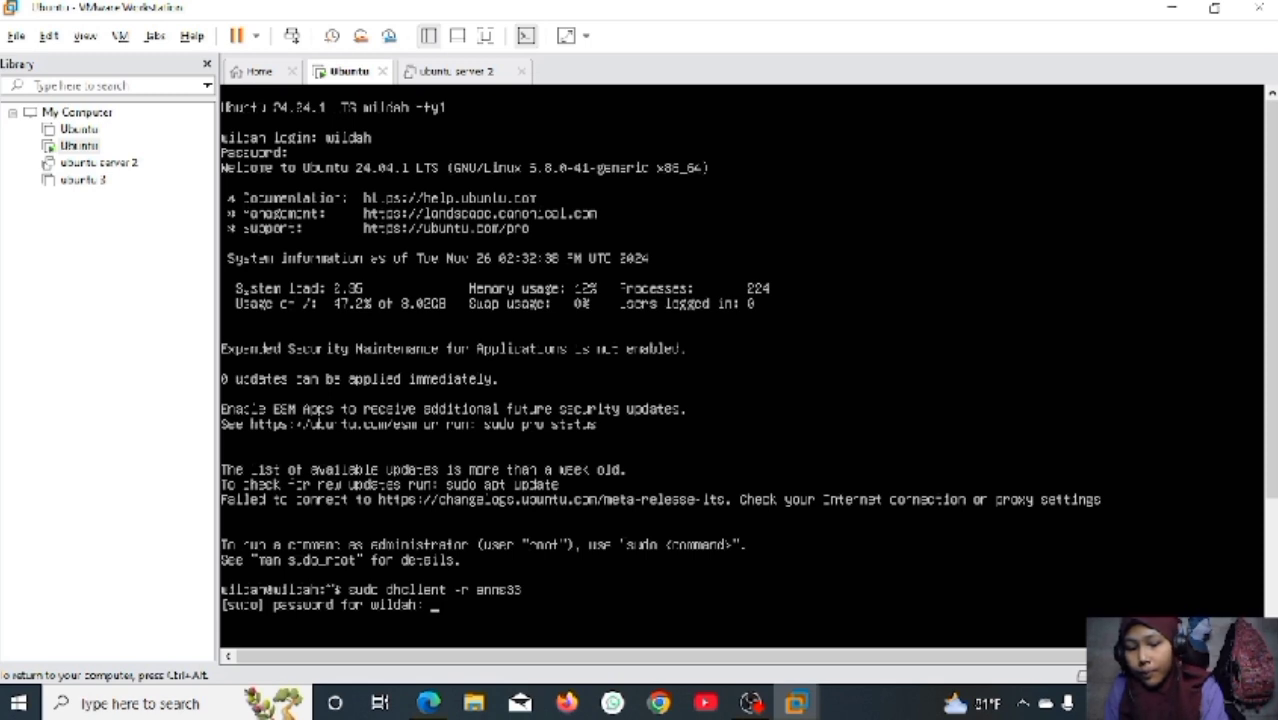
pyautogui.press('Return')
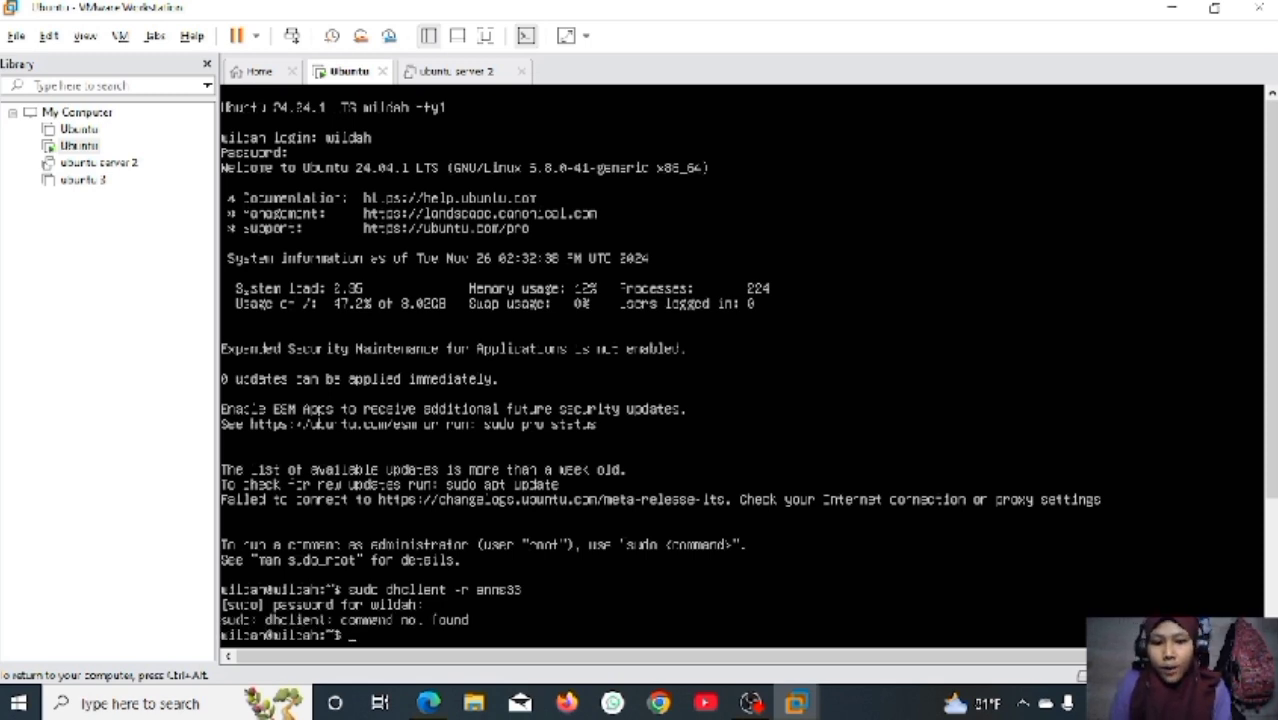
# - Try to request a new IP address with "sudo dhclient ens33", and check the command's output in the console
pyautogui.write('sud')
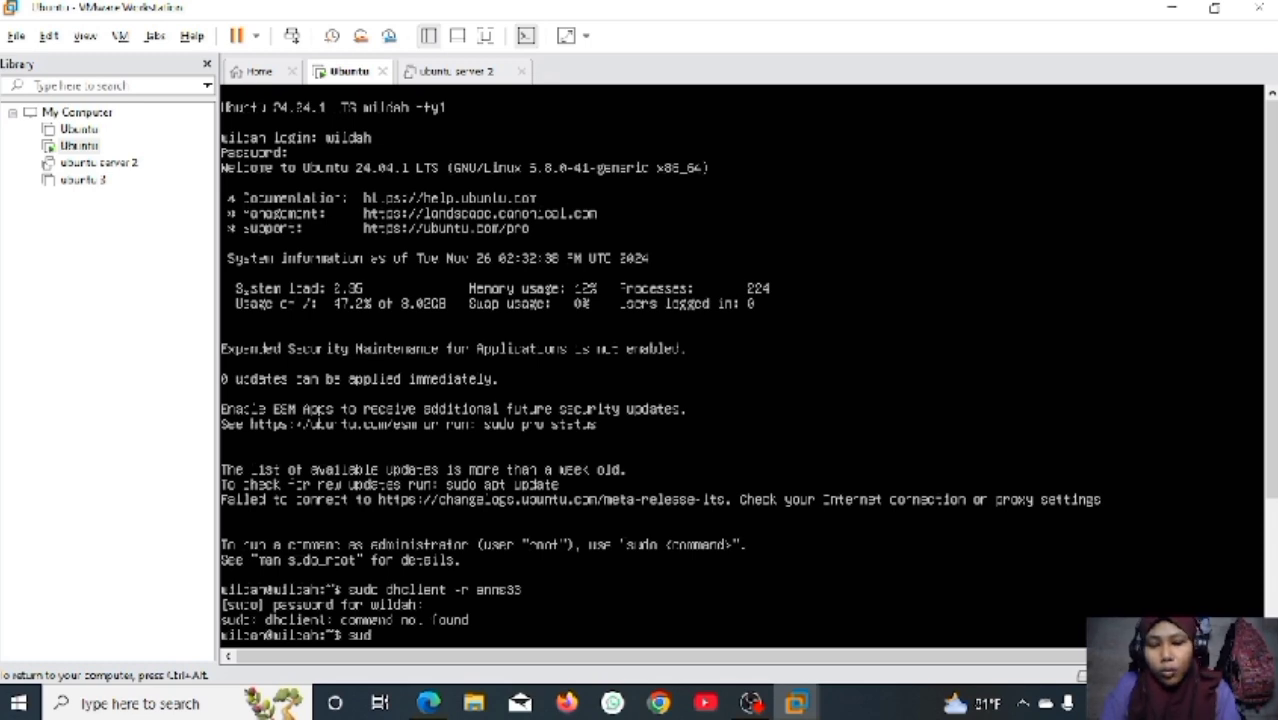
pyautogui.write('o dhc')
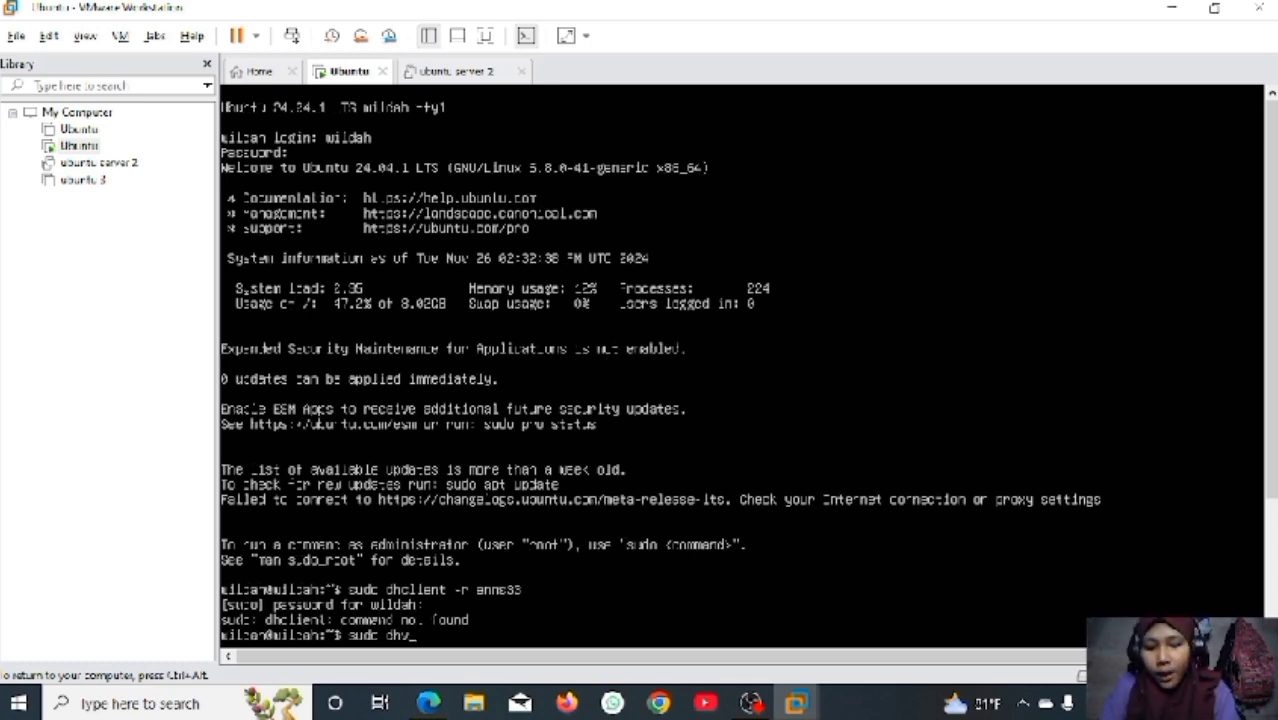
pyautogui.write('li')
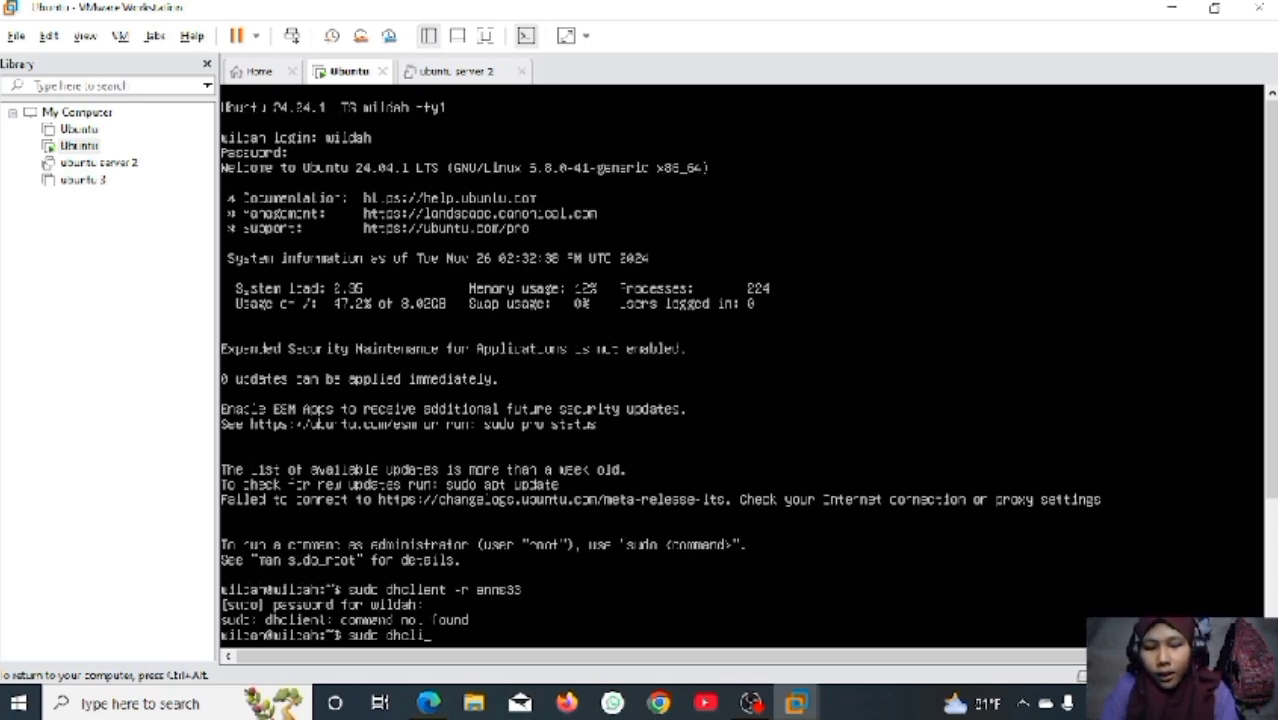
pyautogui.write('ent ens33')
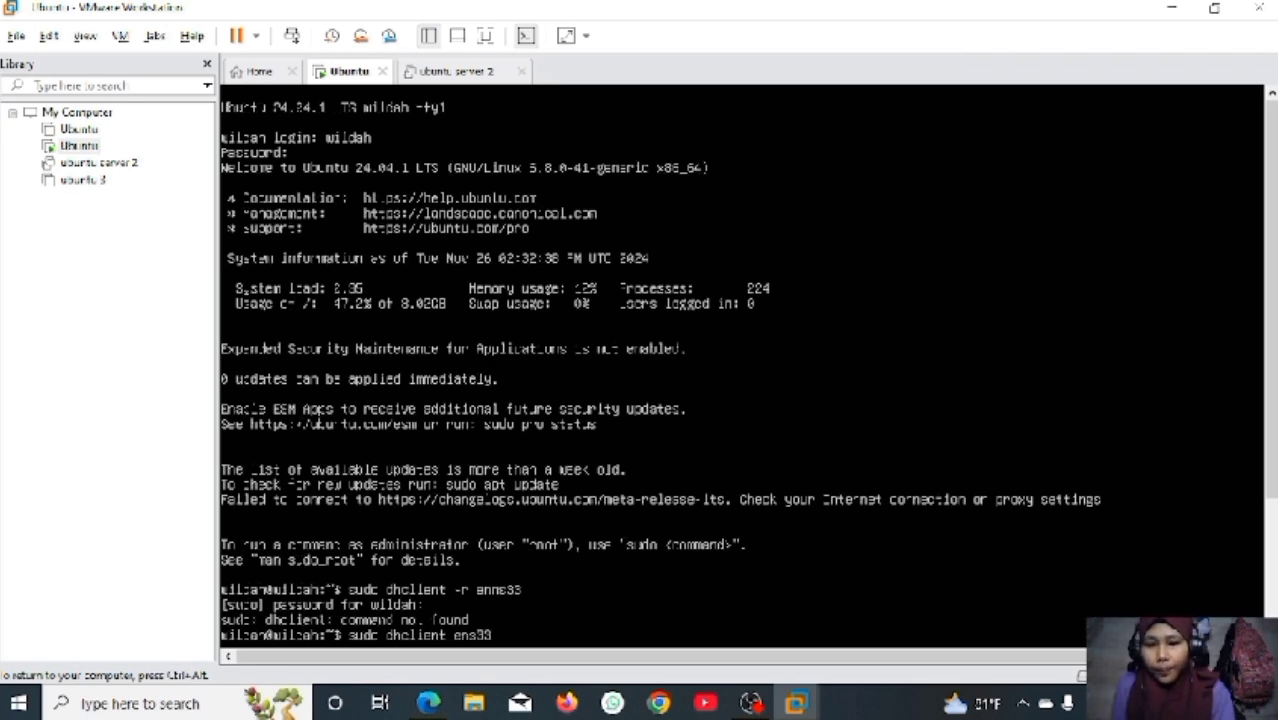
pyautogui.press('Return')
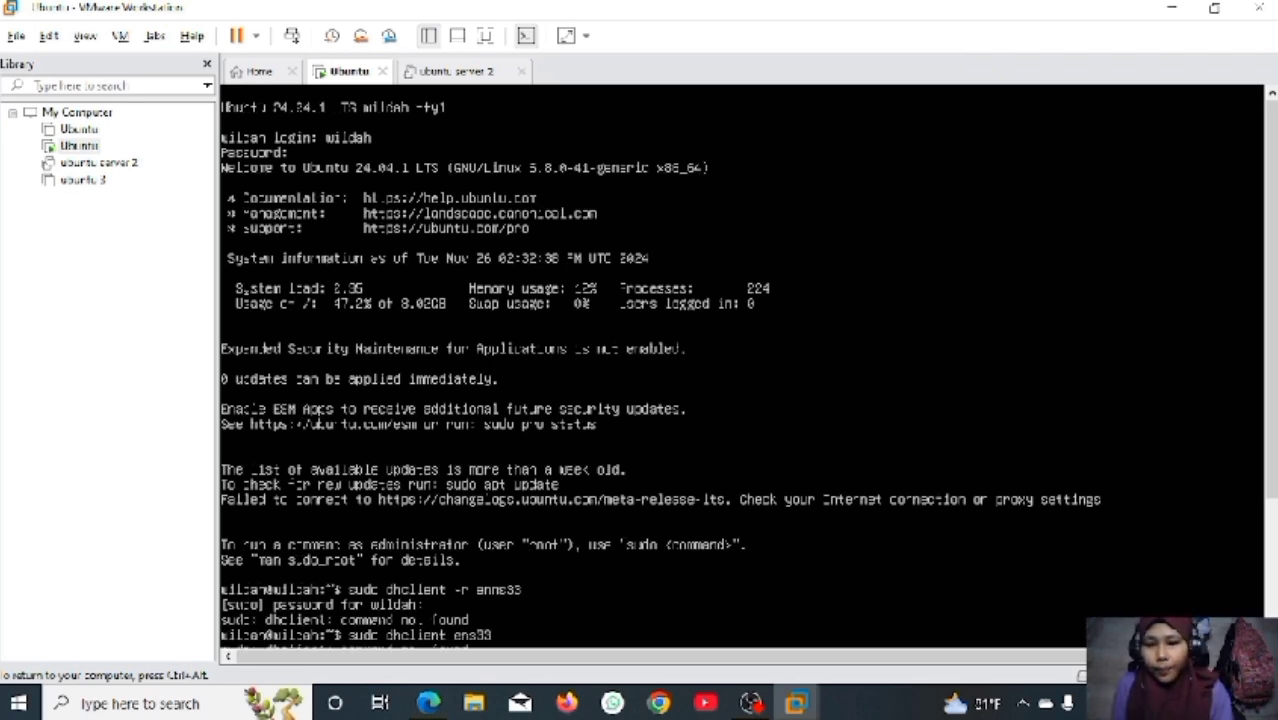
pyautogui.hotkey('ctrl', 'alt')
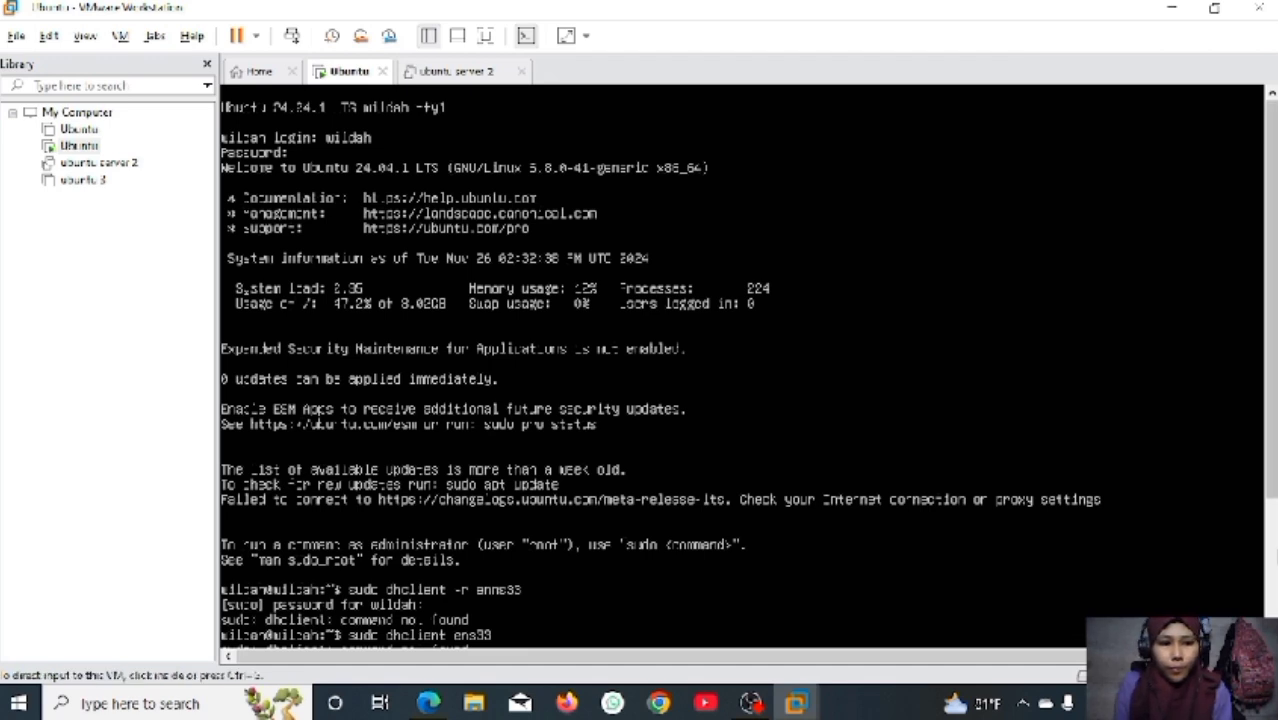
pyautogui.click(1273, 548)
pyautogui.click(1248, 555)
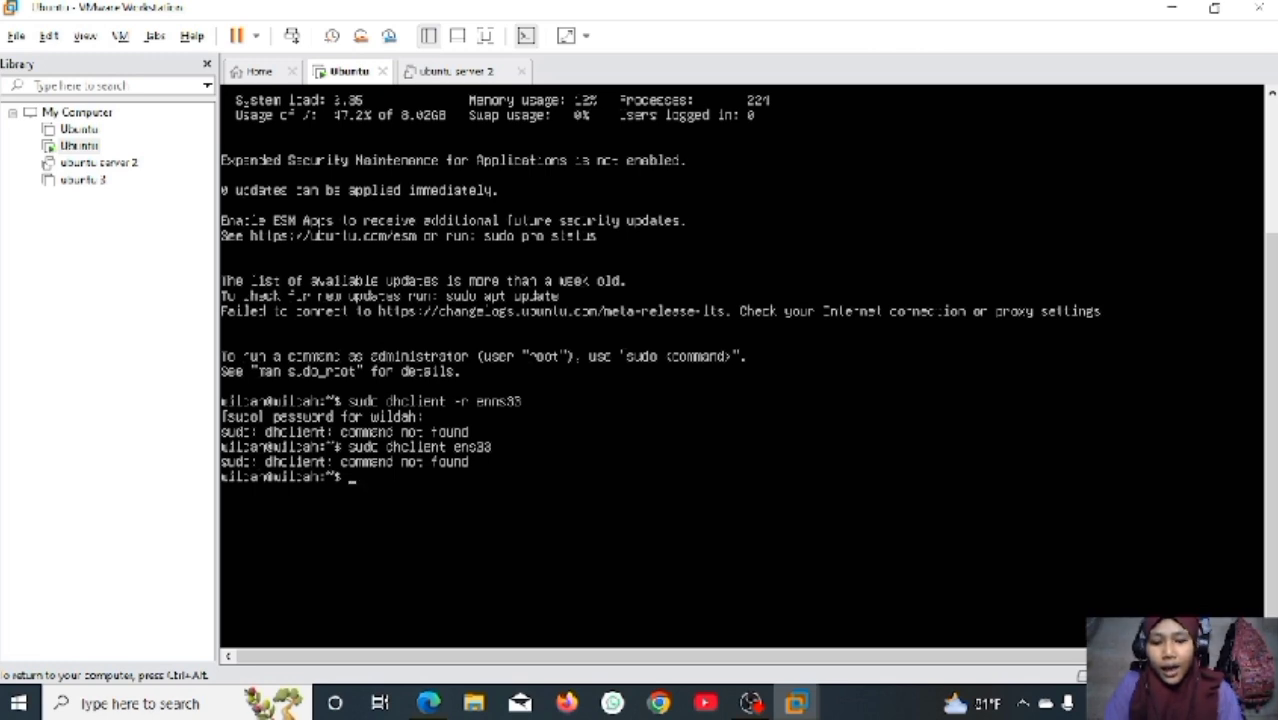
# - Run "ip addres" in the Ubuntu console to check the virtual machine's network addresses
pyautogui.write('ip addres')
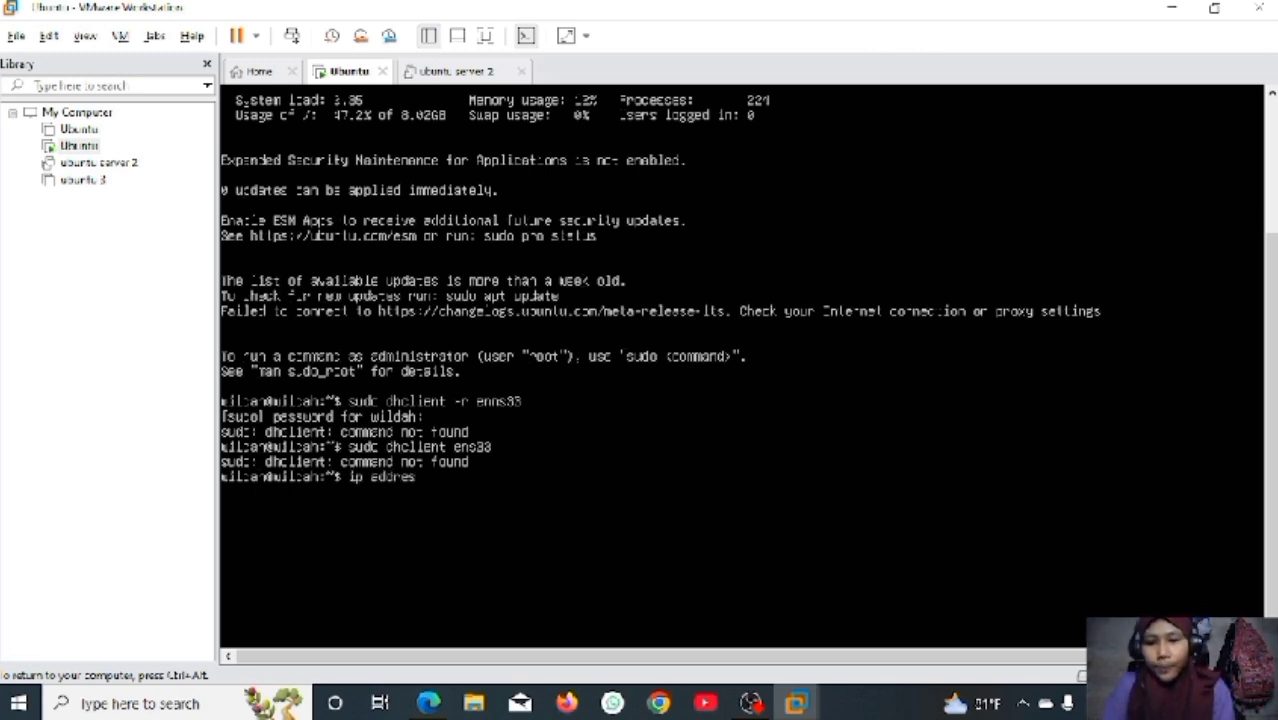
pyautogui.press('Return')
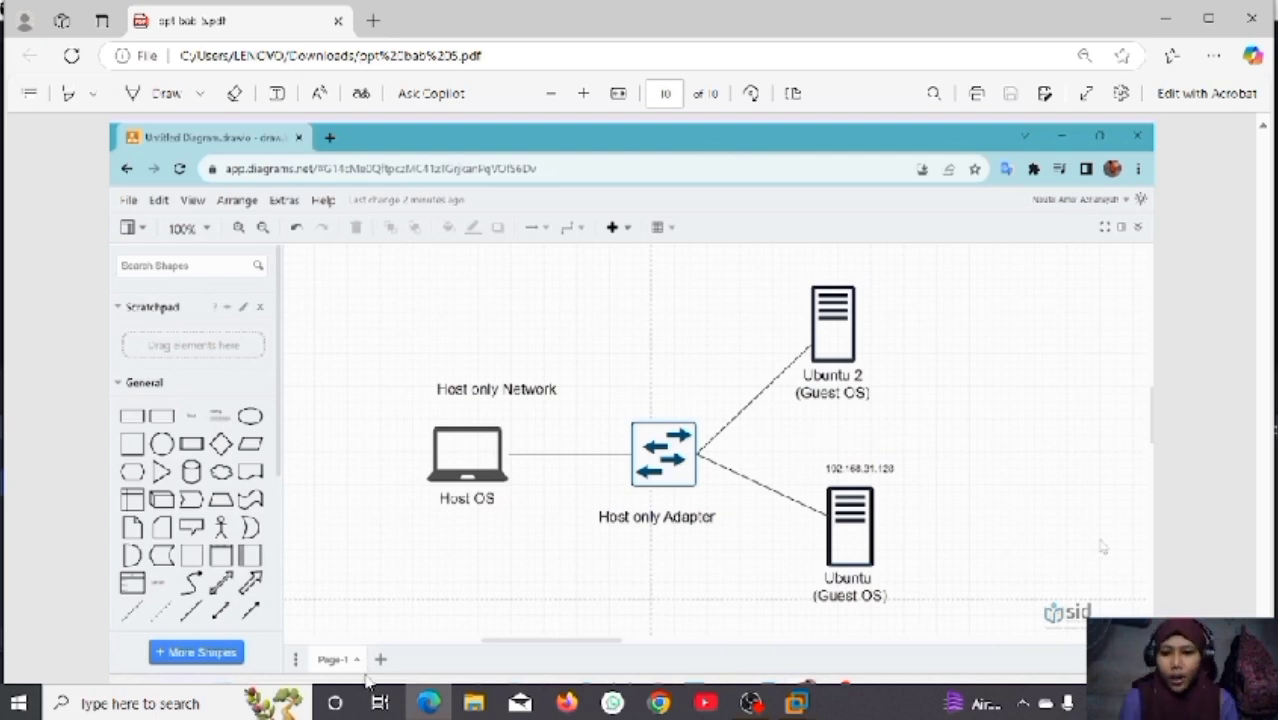
# - Open the Windows host's network adapter list from Control Panel's Network and Sharing Center
pyautogui.click(196, 703)
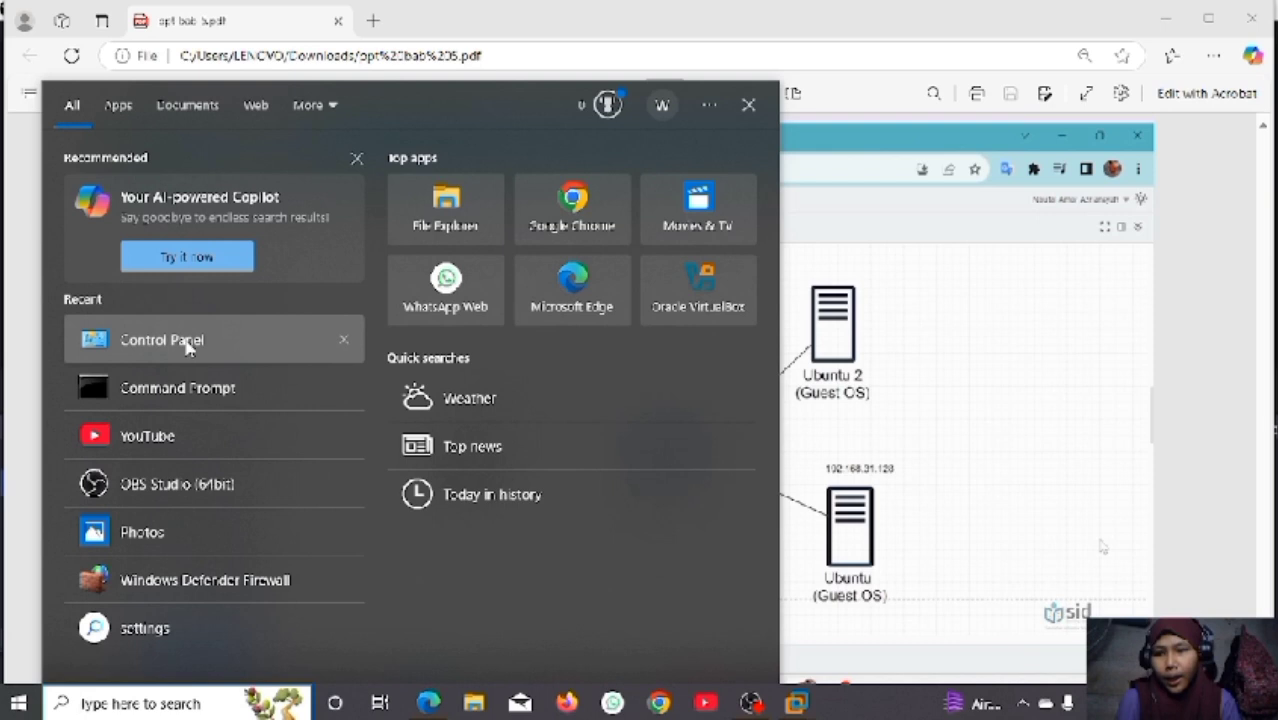
pyautogui.click(188, 343)
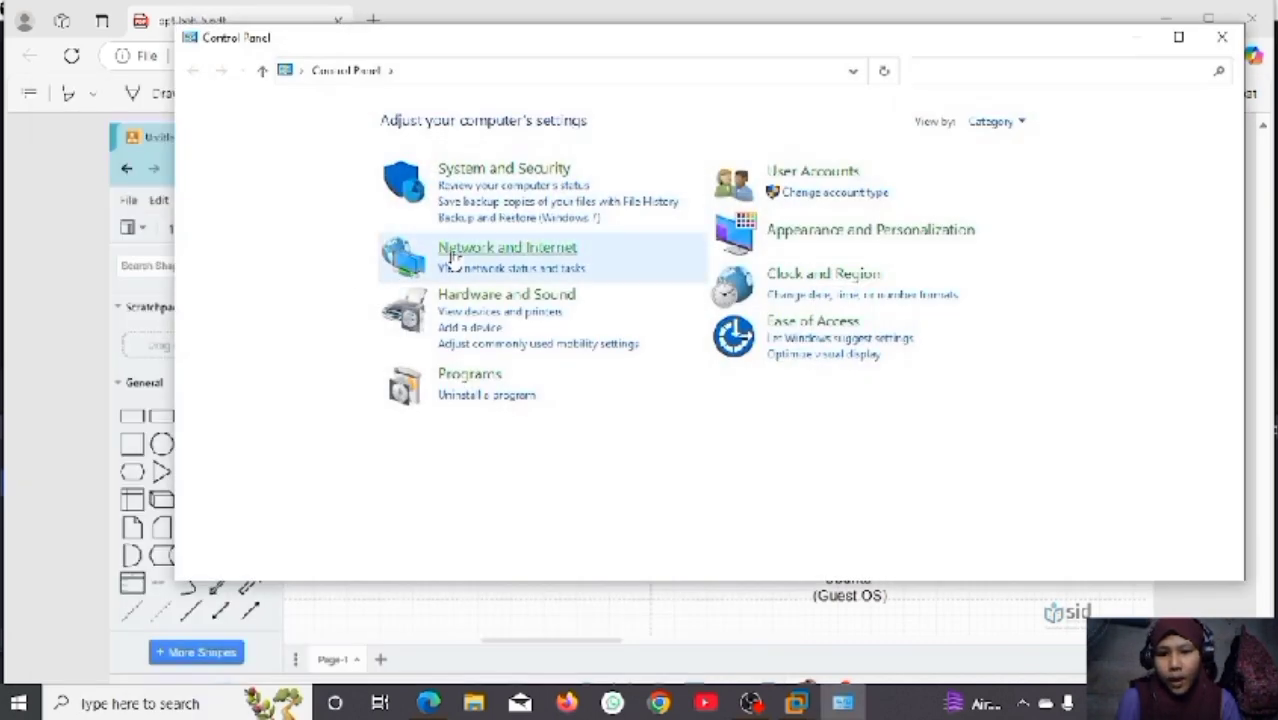
pyautogui.click(453, 258)
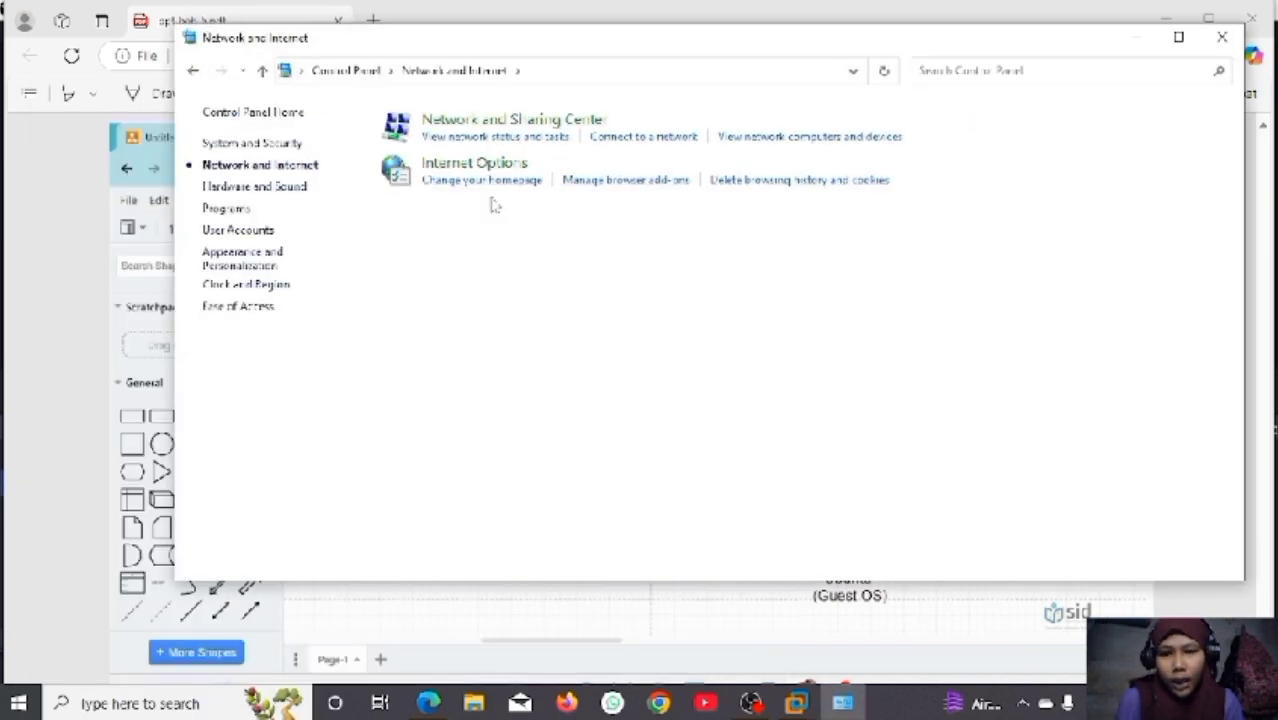
pyautogui.click(512, 118)
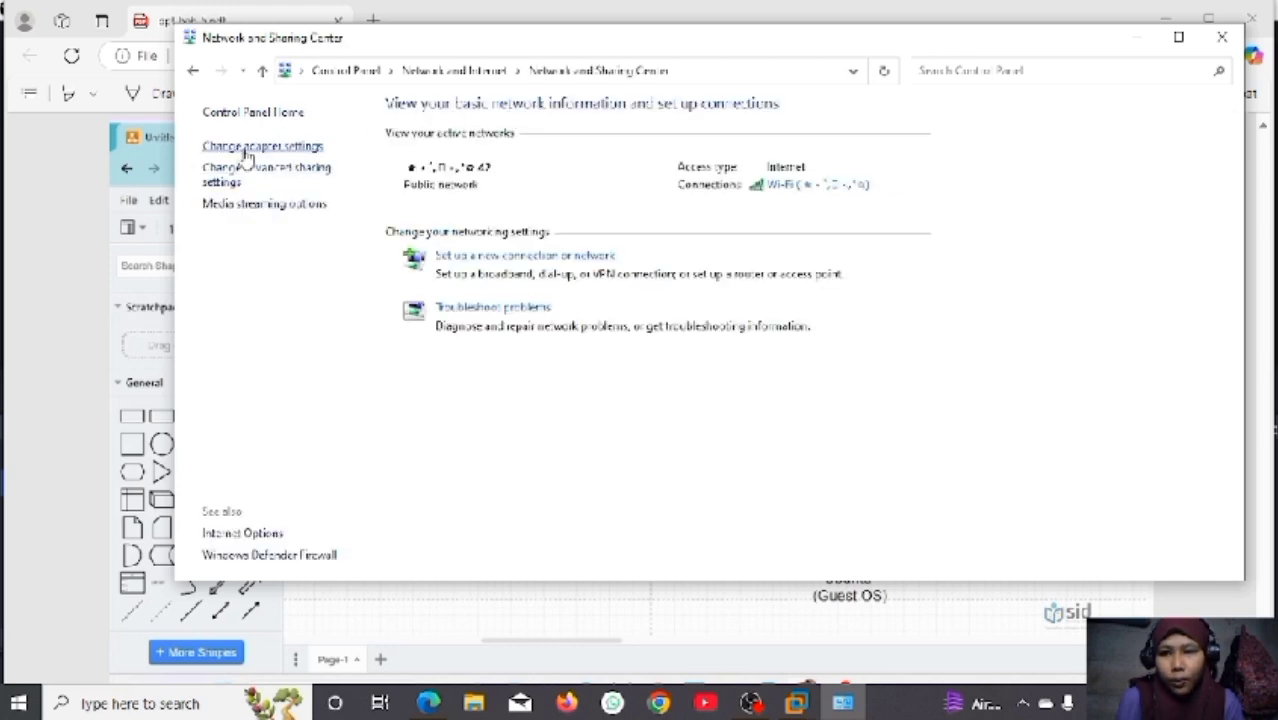
pyautogui.click(250, 148)
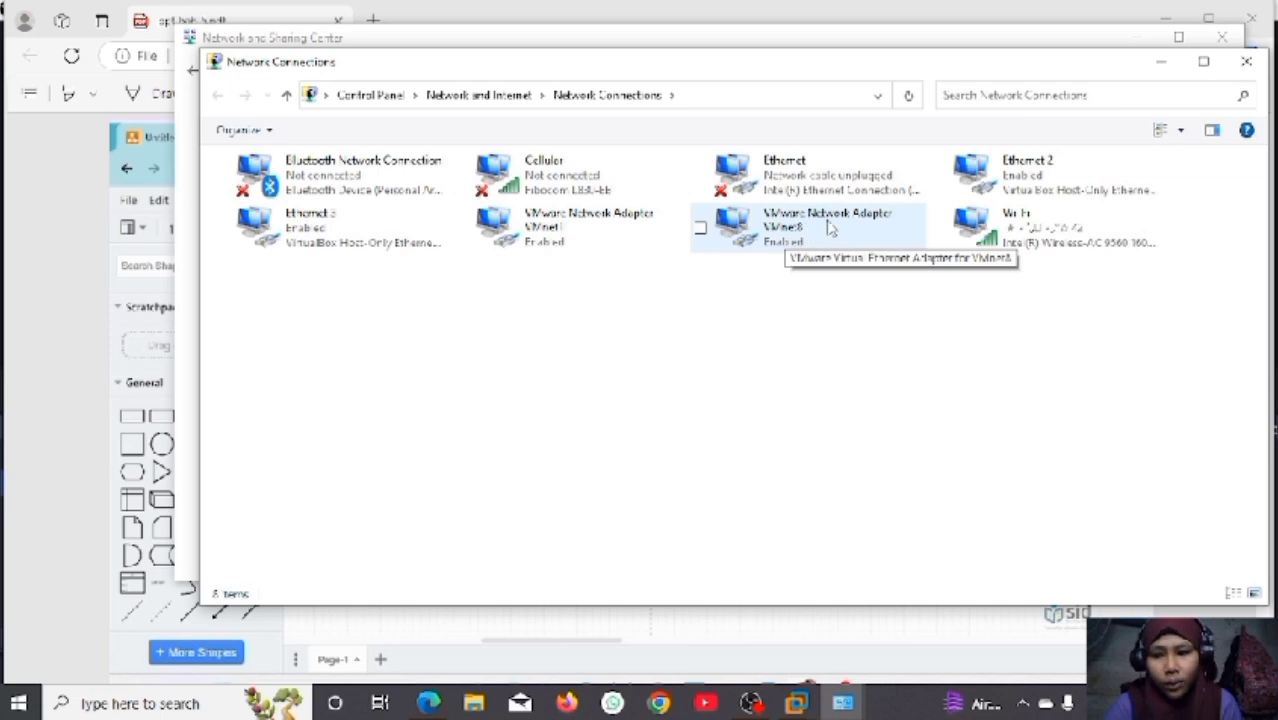
# - View the connection details of VMware Network Adapter VMnet1, including its IPv4 address, and close them
pyautogui.doubleClick(533, 242)
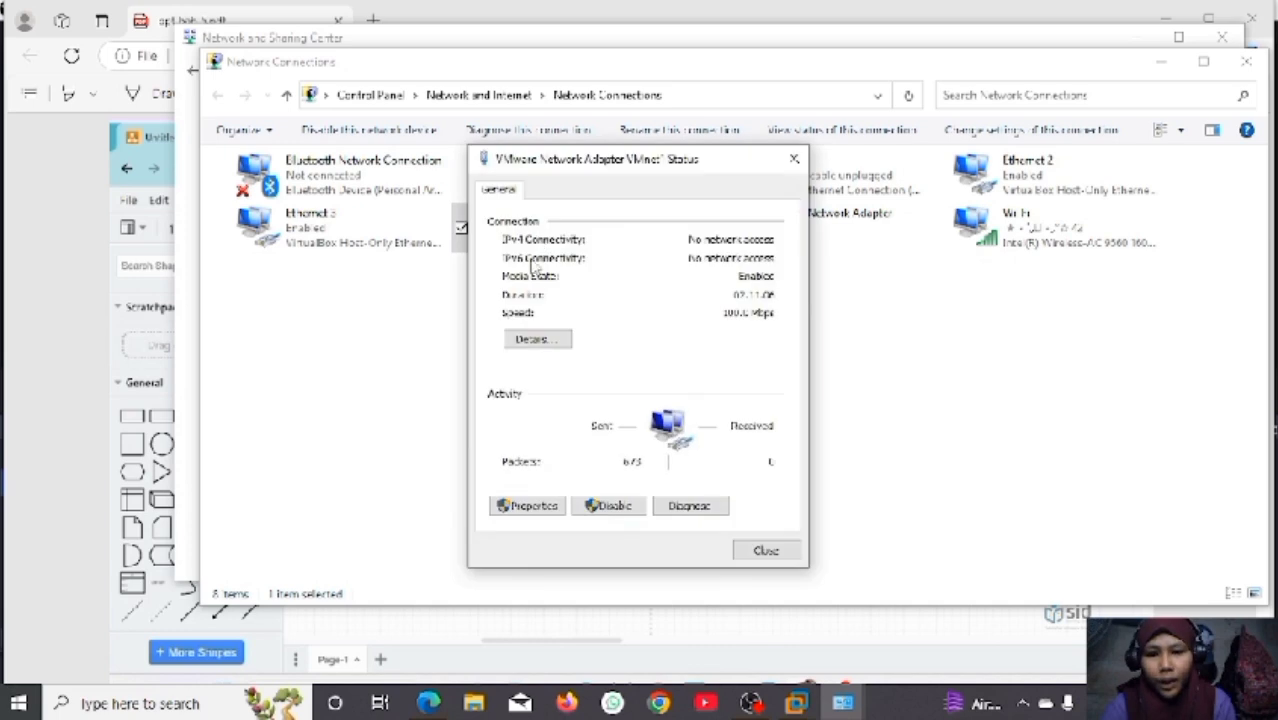
pyautogui.click(540, 340)
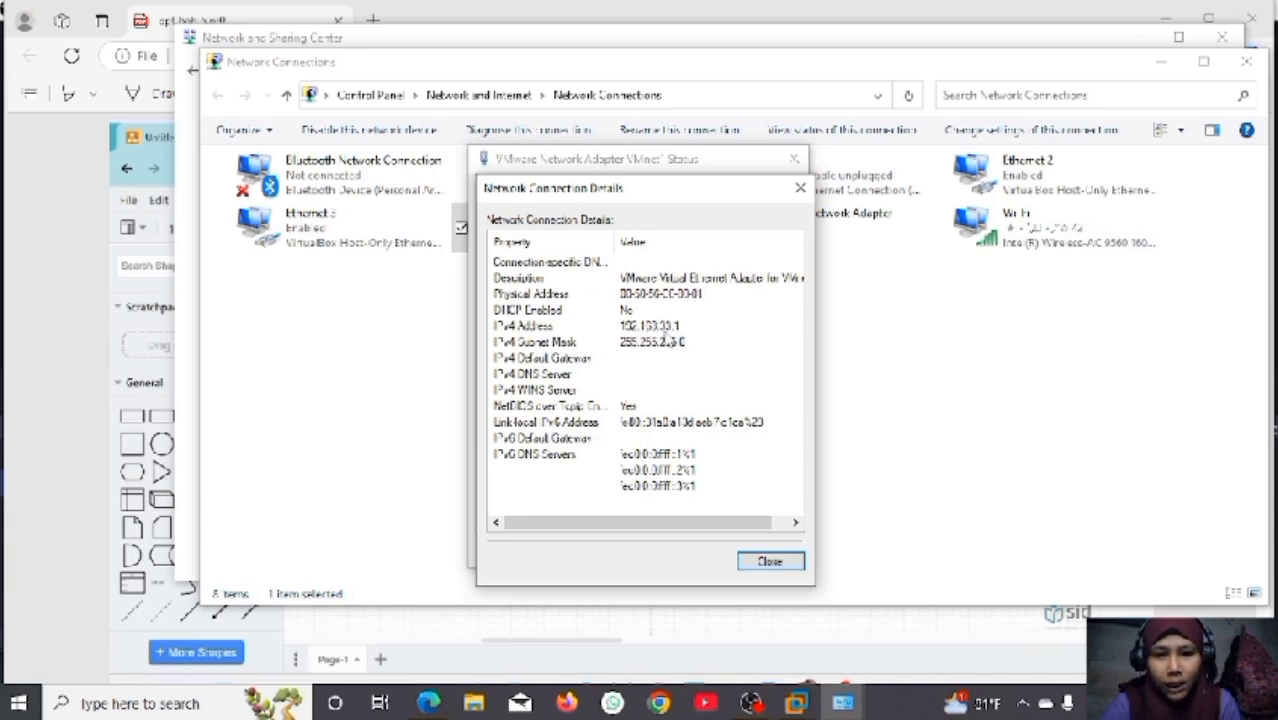
pyautogui.click(768, 567)
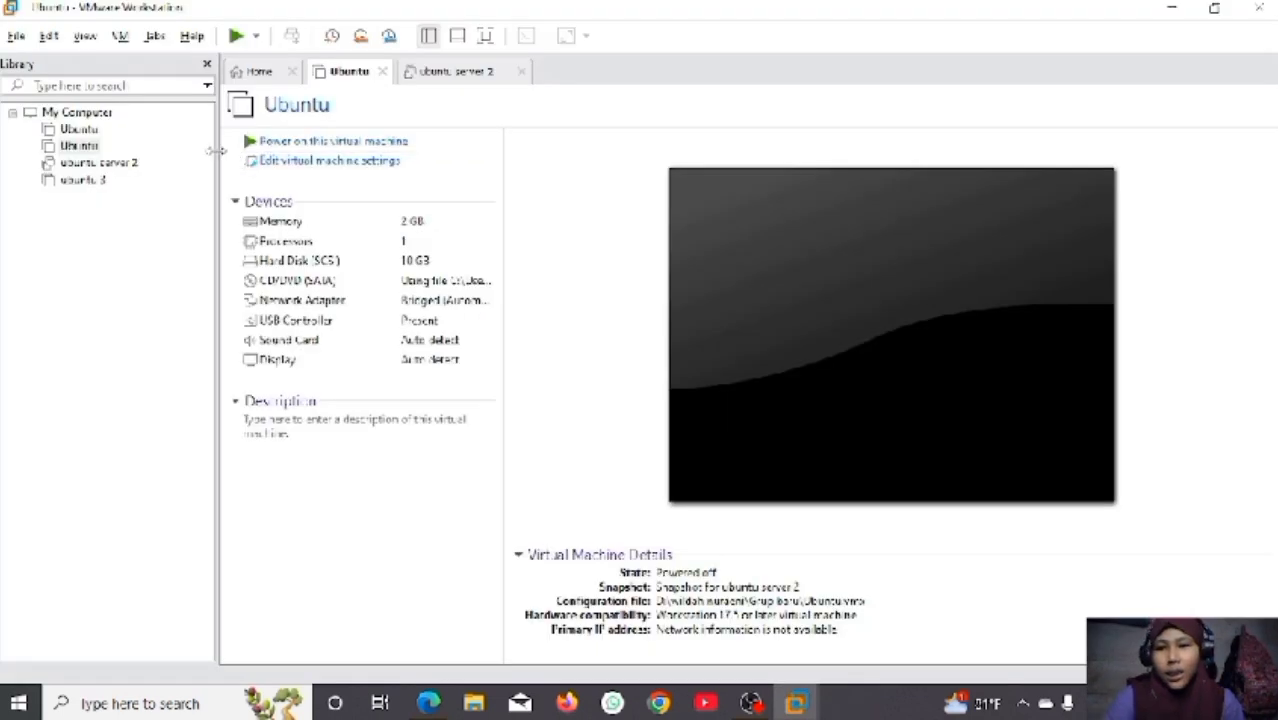
# - Switch to VMware Workstation and check the host-only VMnet1 network in the Virtual Network Editor, leaving without changes
pyautogui.click(72, 148)
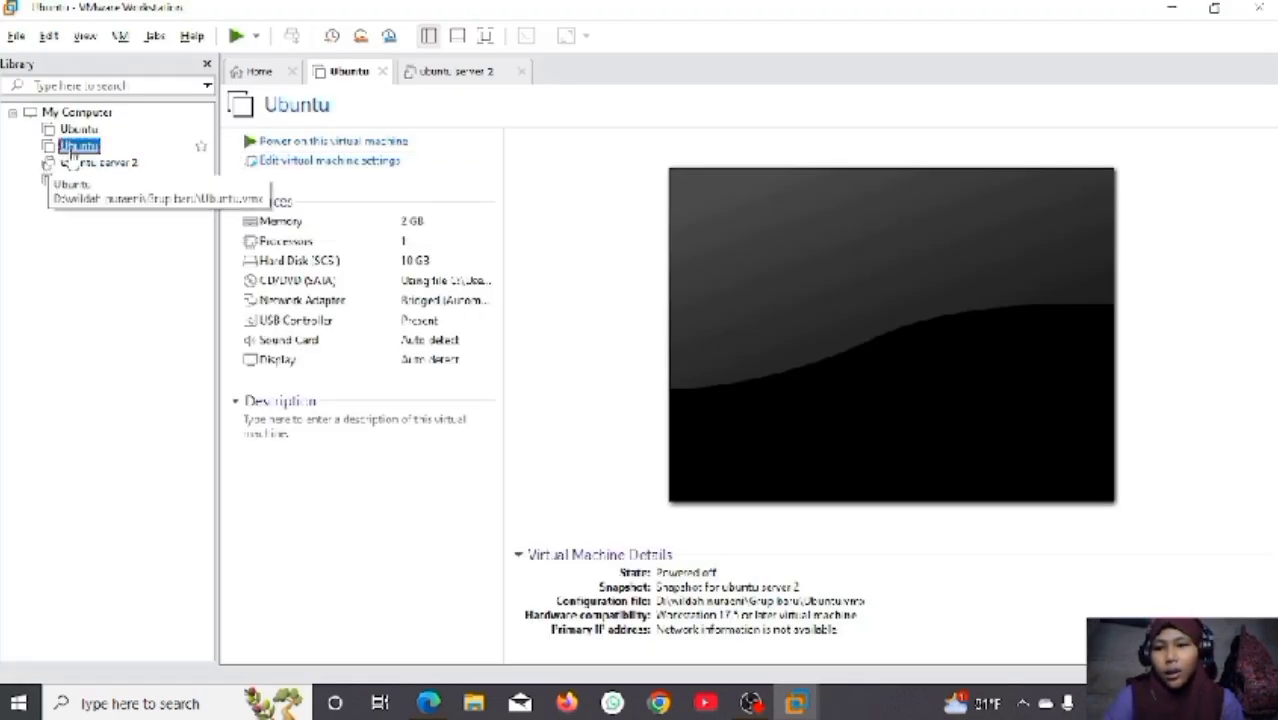
pyautogui.click(48, 36)
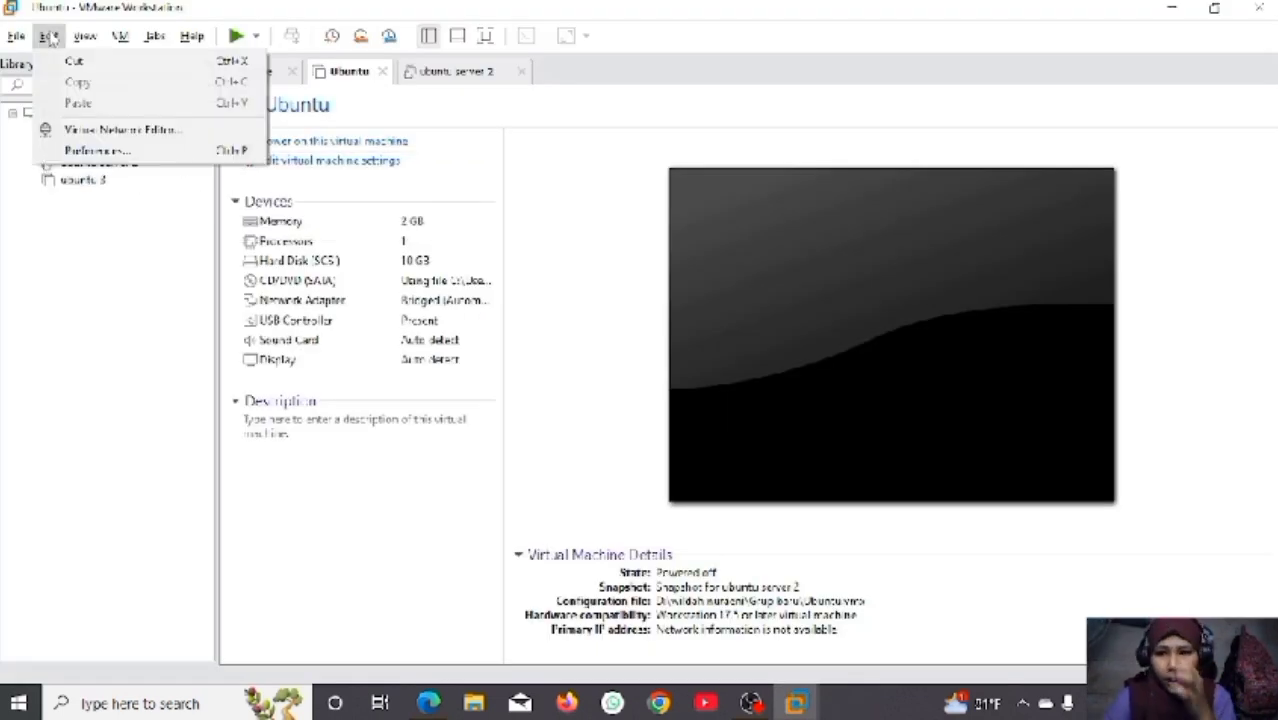
pyautogui.click(112, 130)
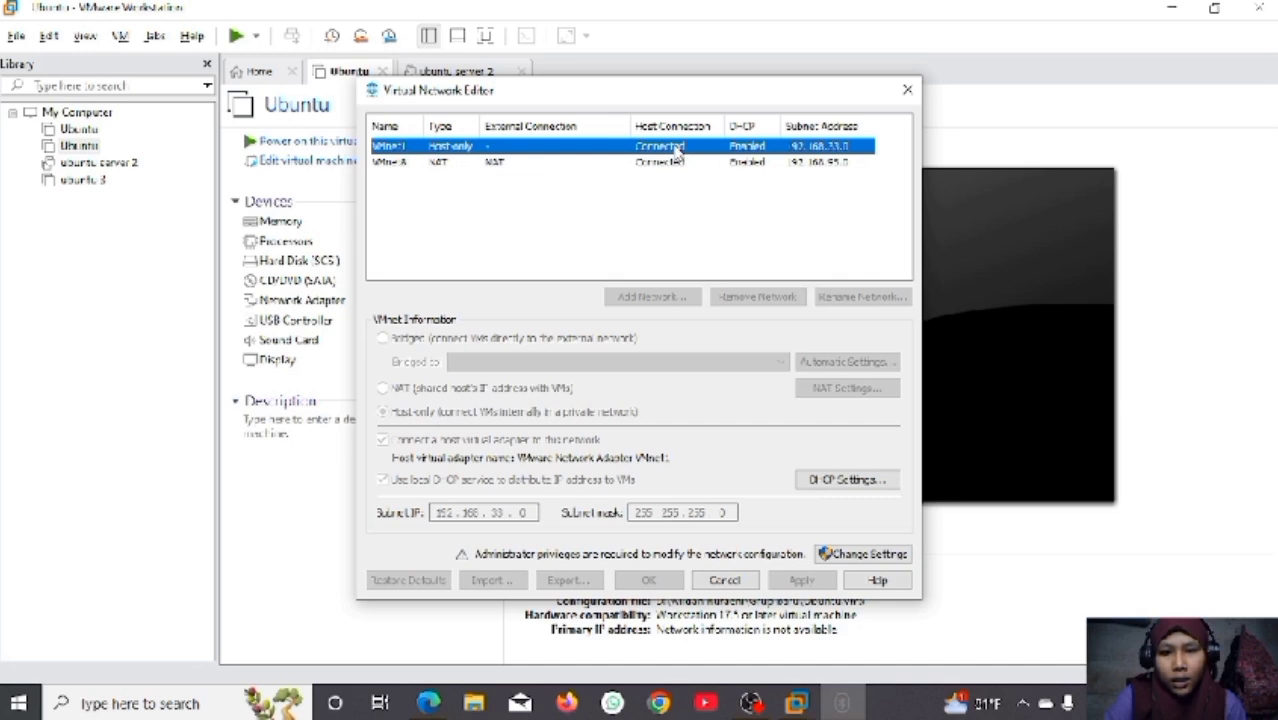
pyautogui.click(743, 580)
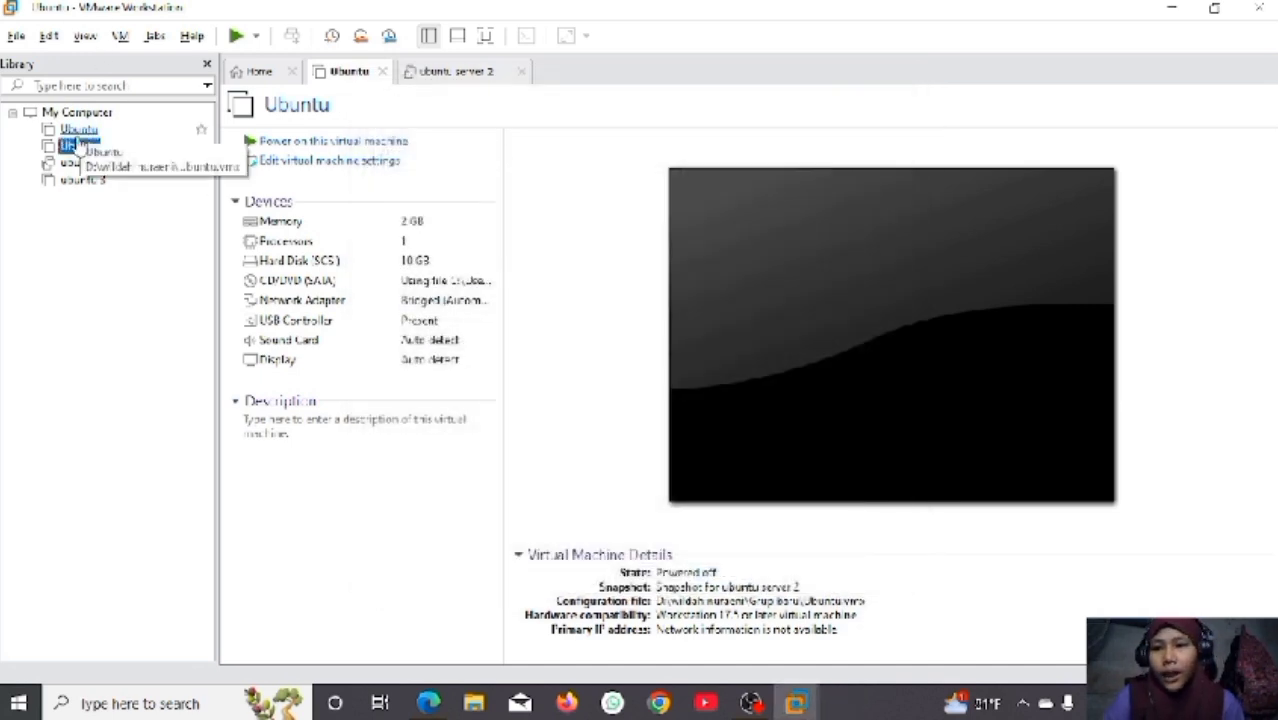
# - Set the Ubuntu virtual machine's network adapter to Host-only, a private network shared with the host, and save the settings
pyautogui.rightClick(76, 150)
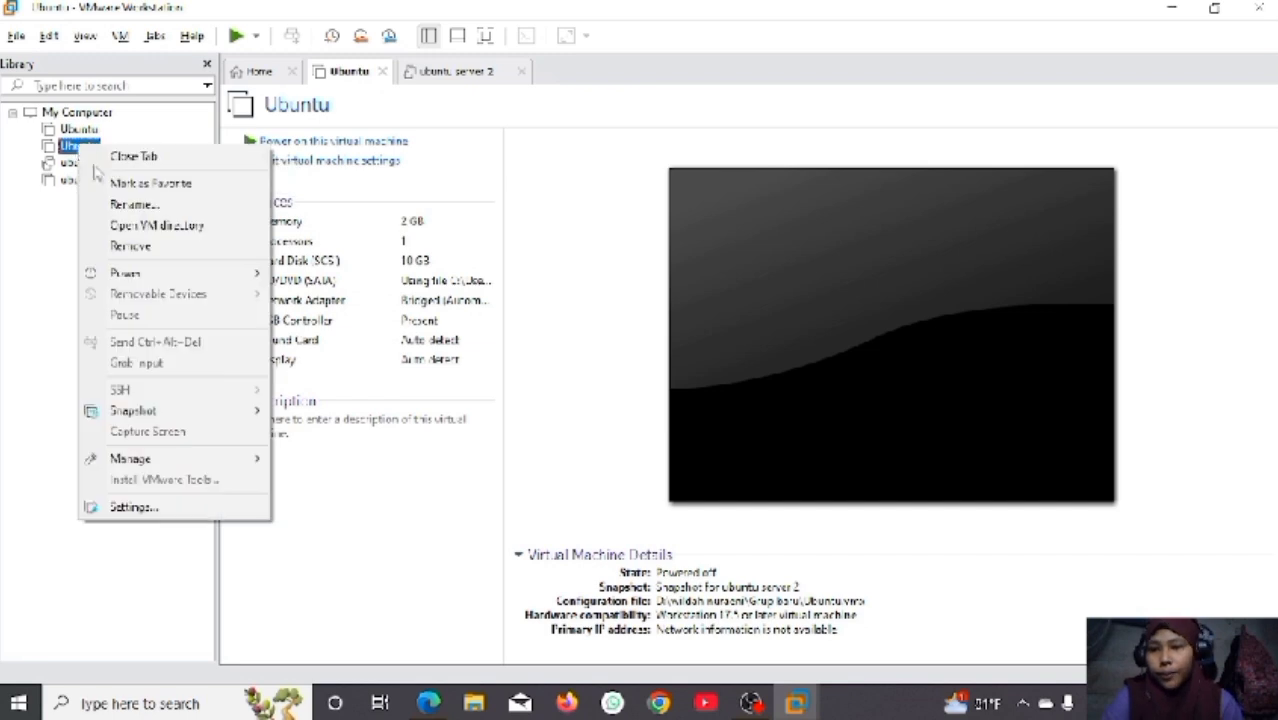
pyautogui.click(131, 508)
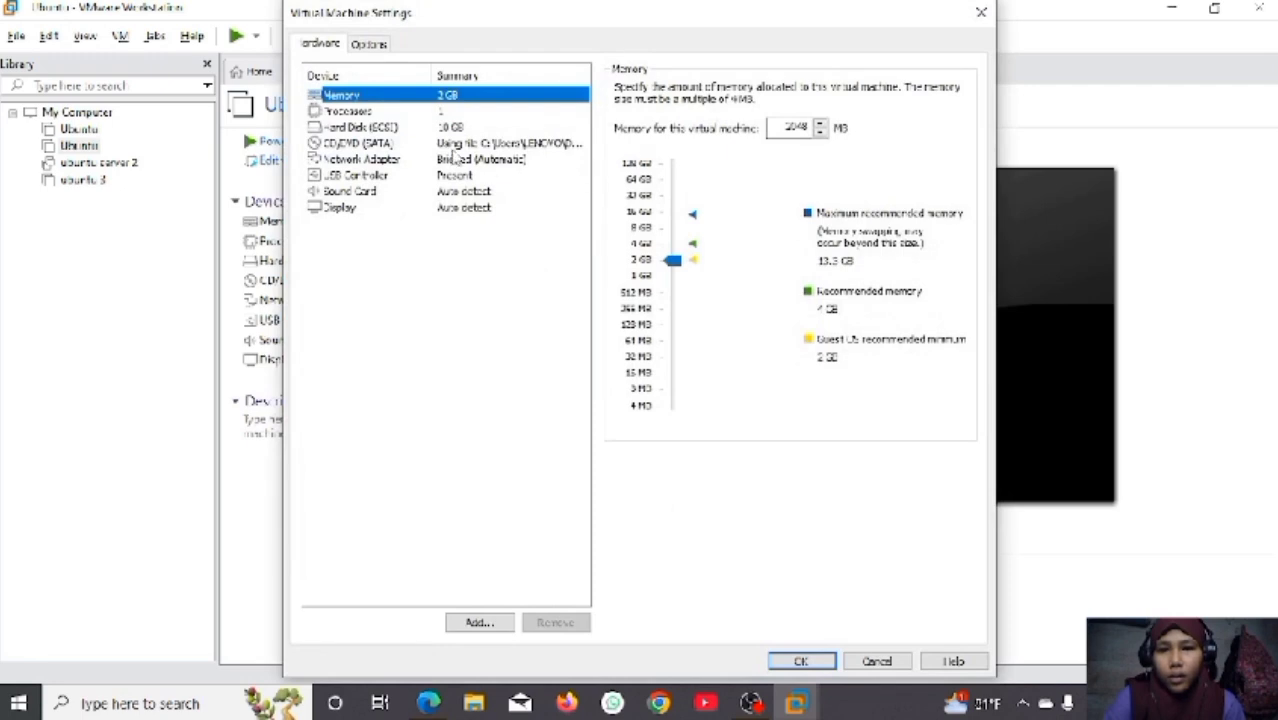
pyautogui.click(366, 160)
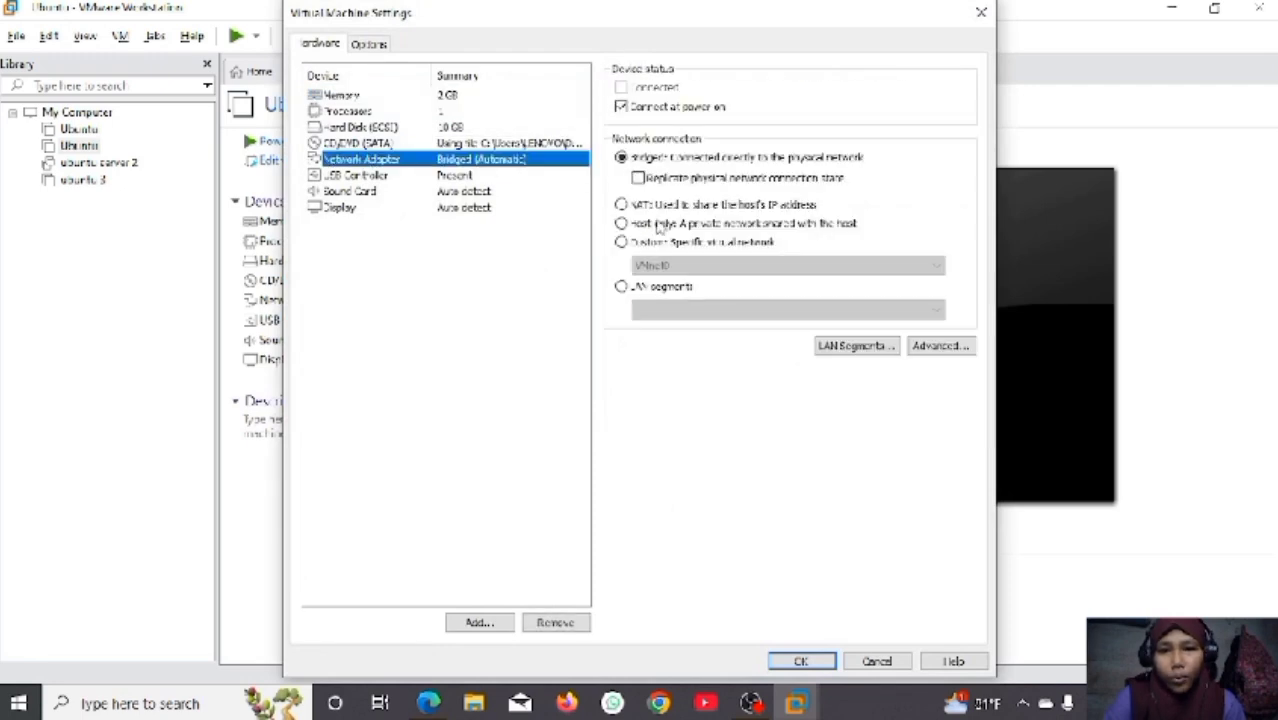
pyautogui.click(621, 223)
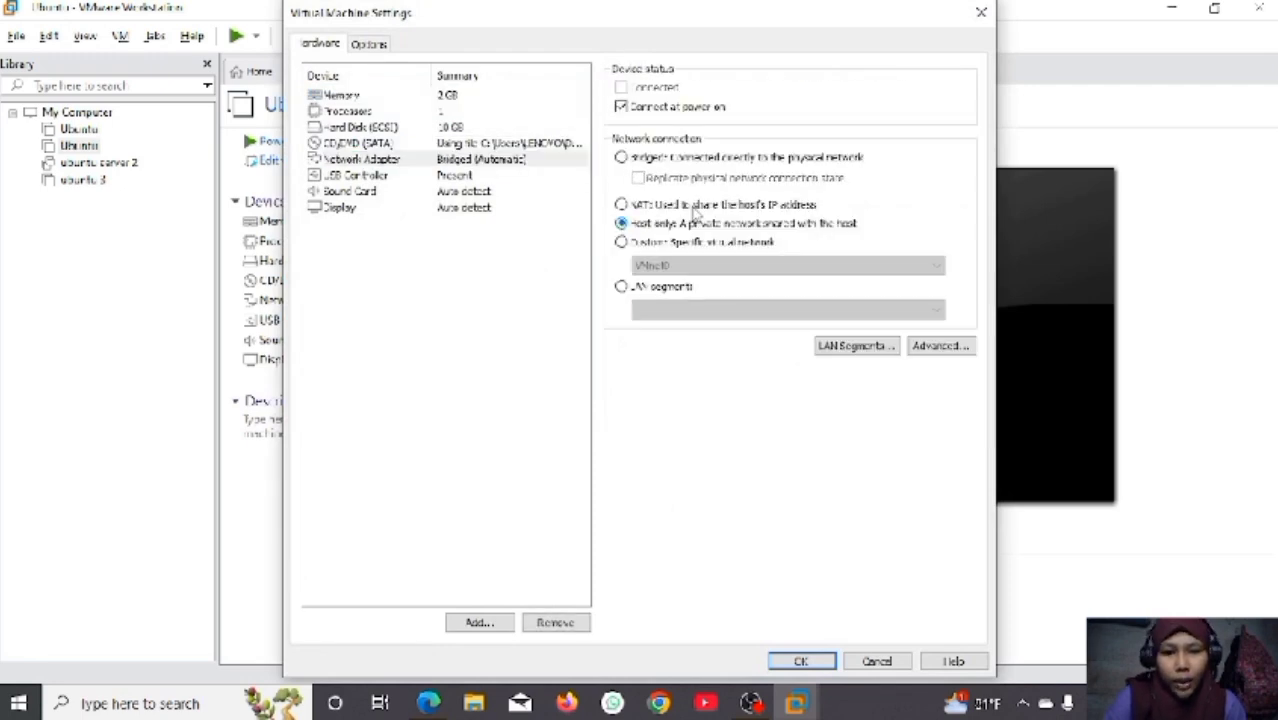
pyautogui.click(801, 662)
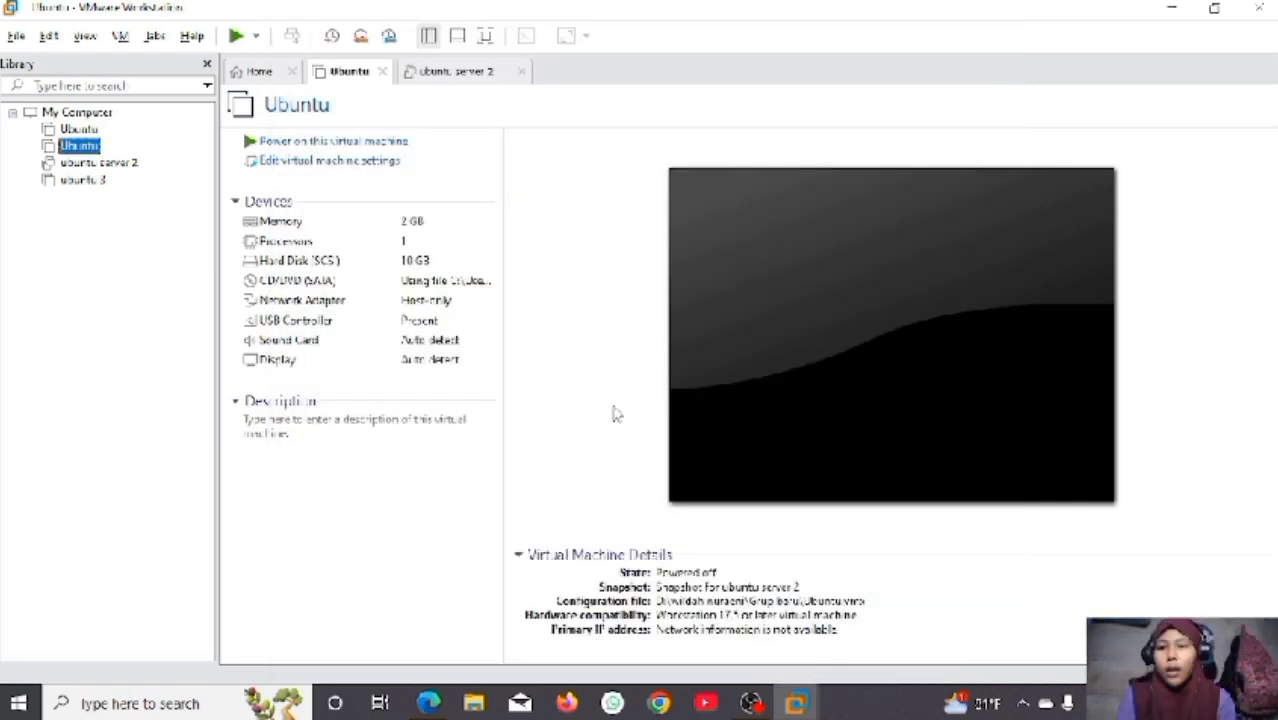
# - Start the Ubuntu virtual machine with its host-only adapter and log in with the account's username and password
pyautogui.click(351, 146)
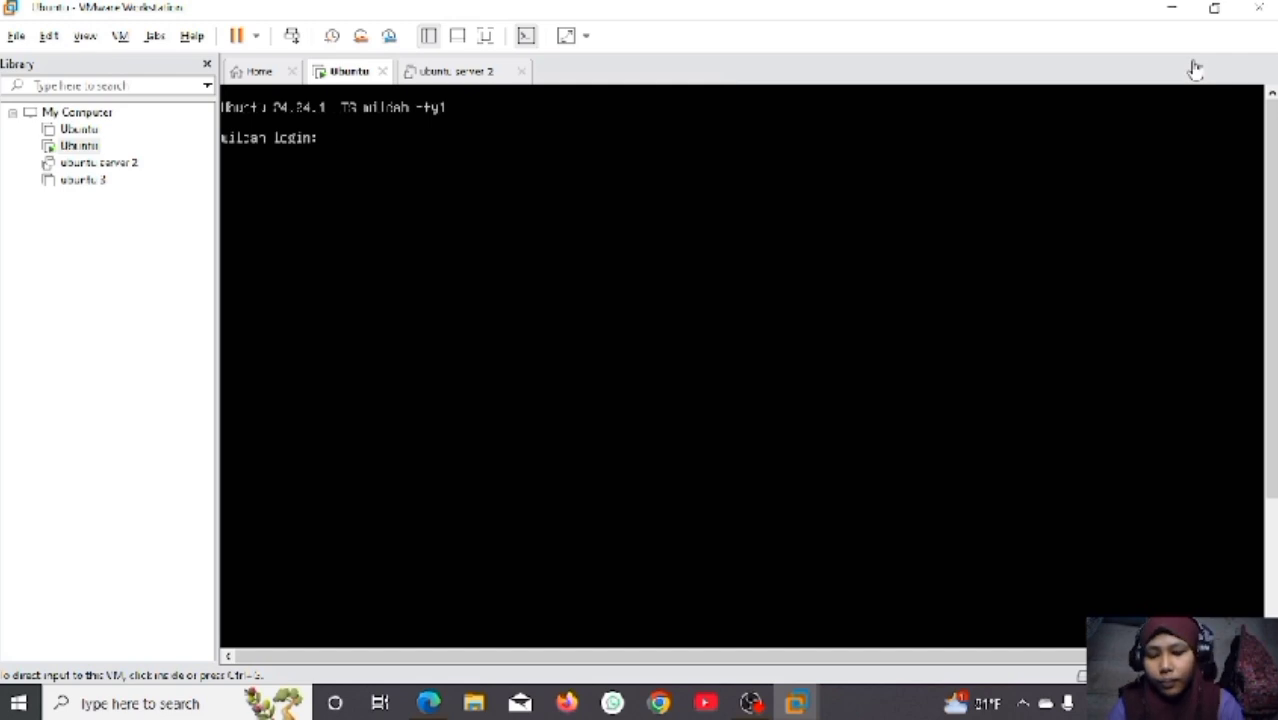
pyautogui.click(1135, 158)
pyautogui.write('wilda')
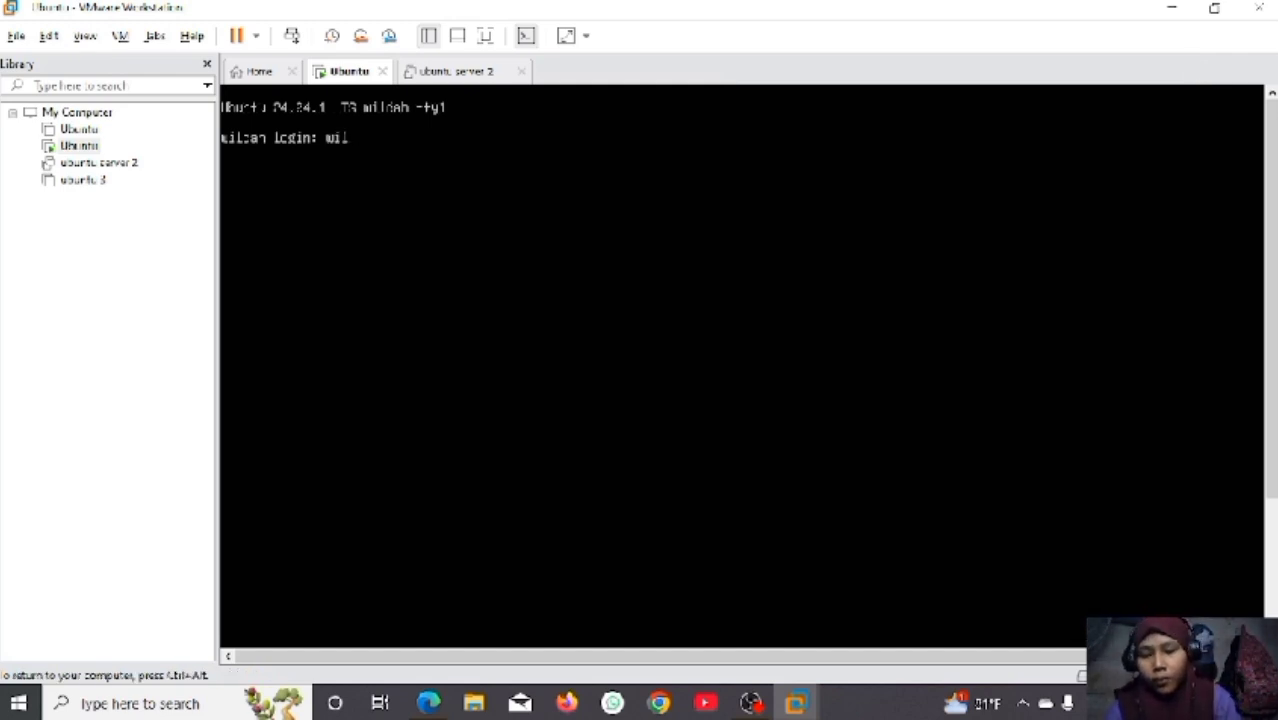
pyautogui.write('h')
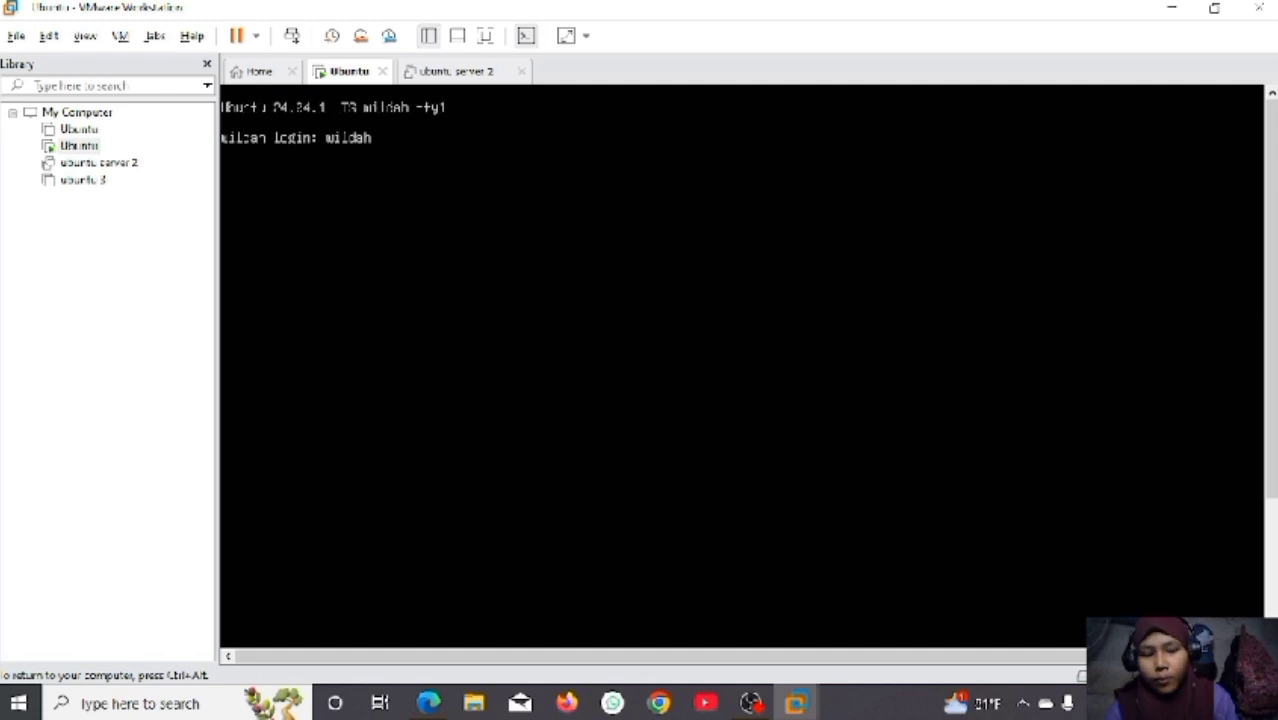
pyautogui.press('Return')
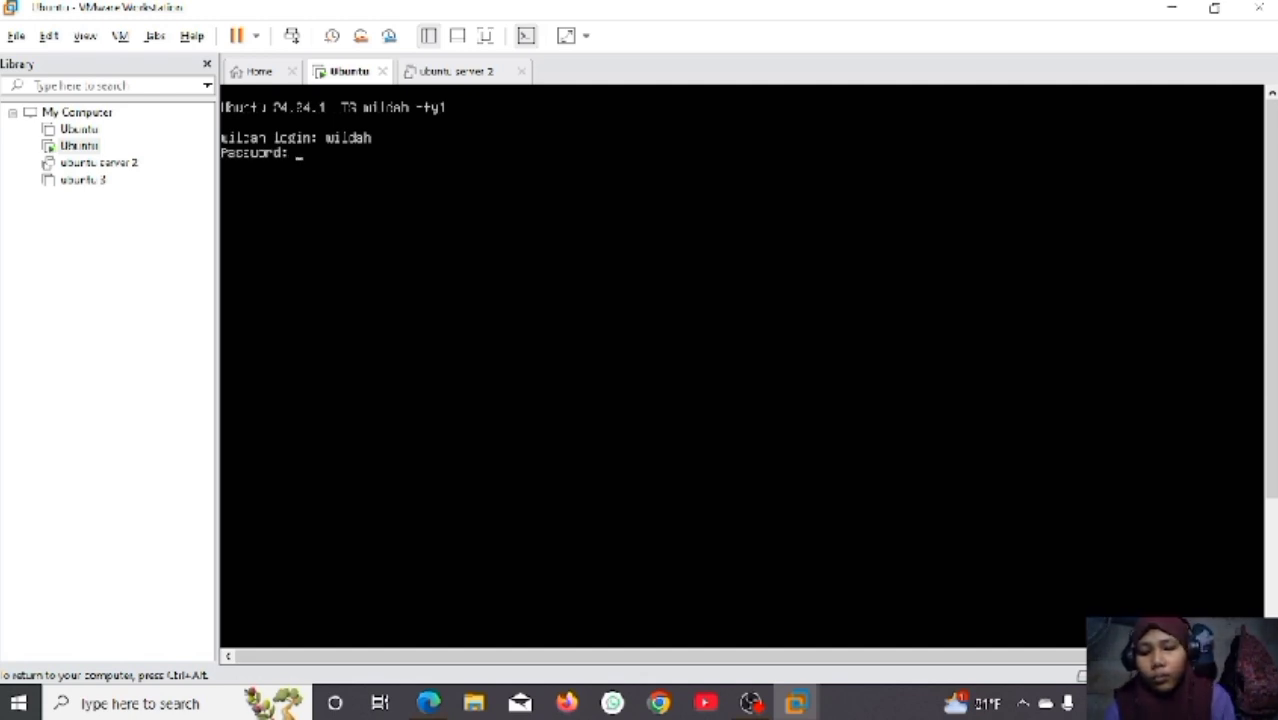
pyautogui.press('Return')
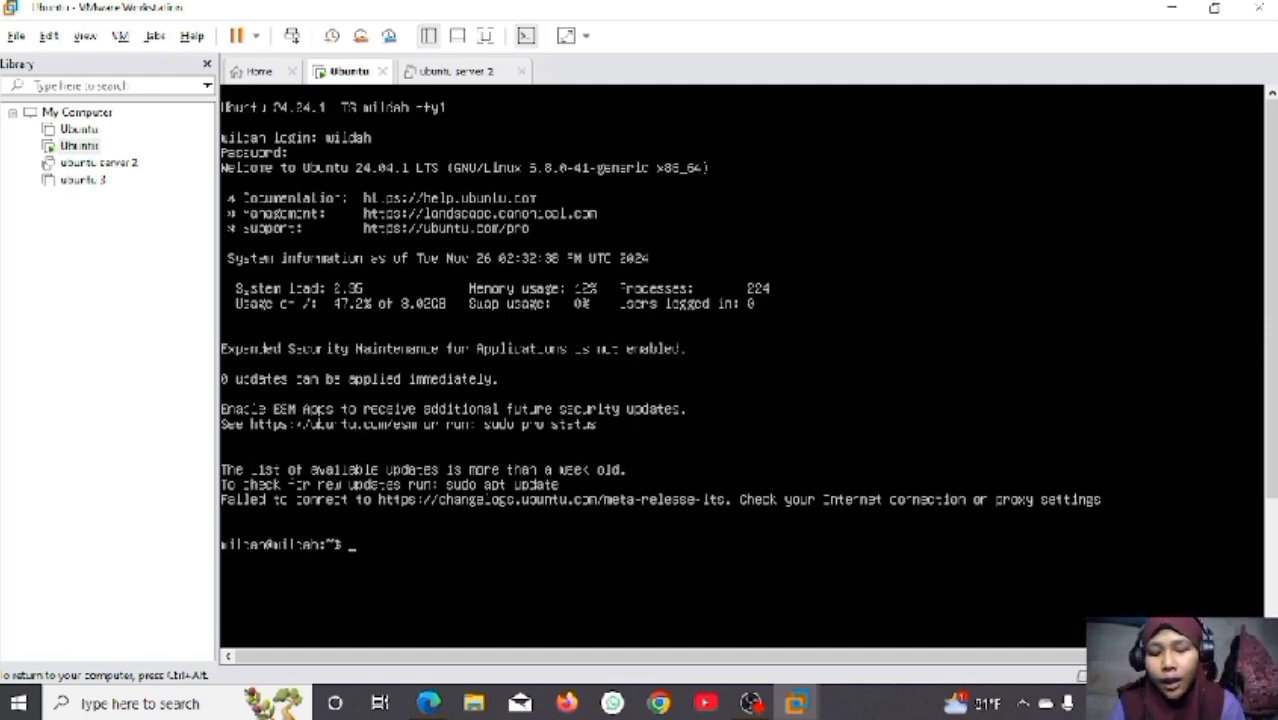
# - Try to release the DHCP lease with "sudo dhclient -r ens33", entering the account password for sudo
pyautogui.write('su')
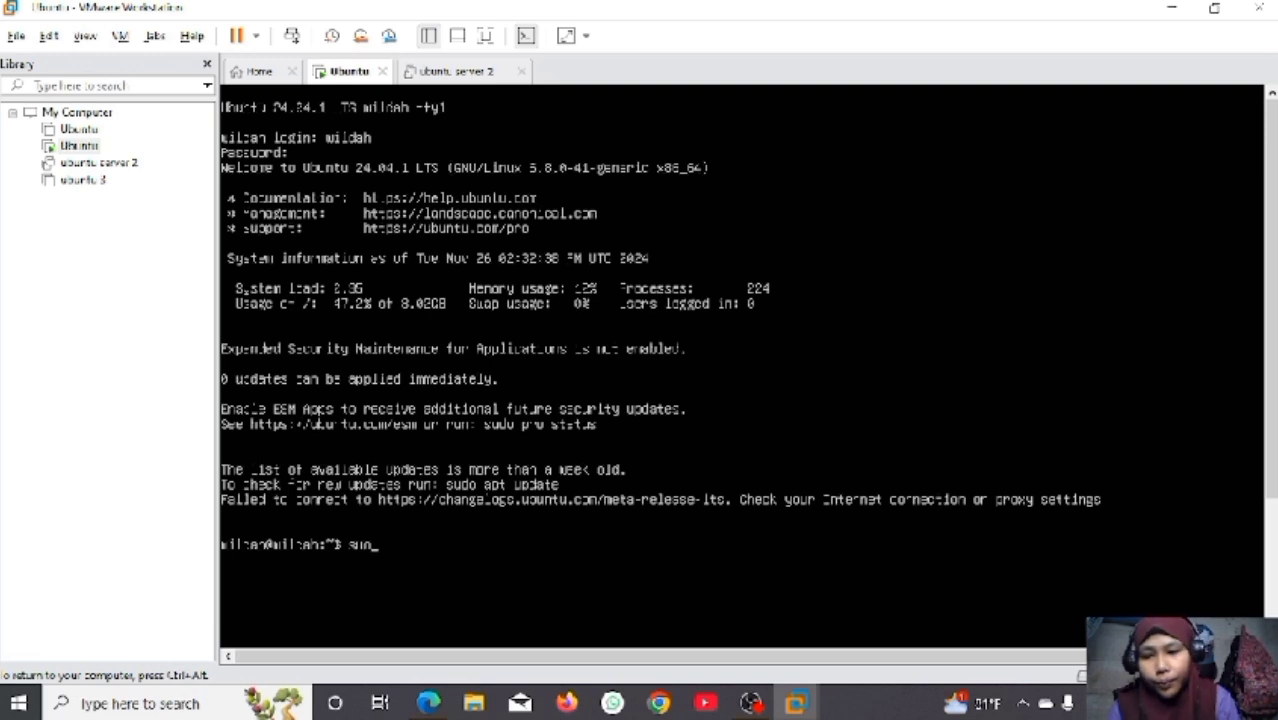
pyautogui.write('do dhclien ')
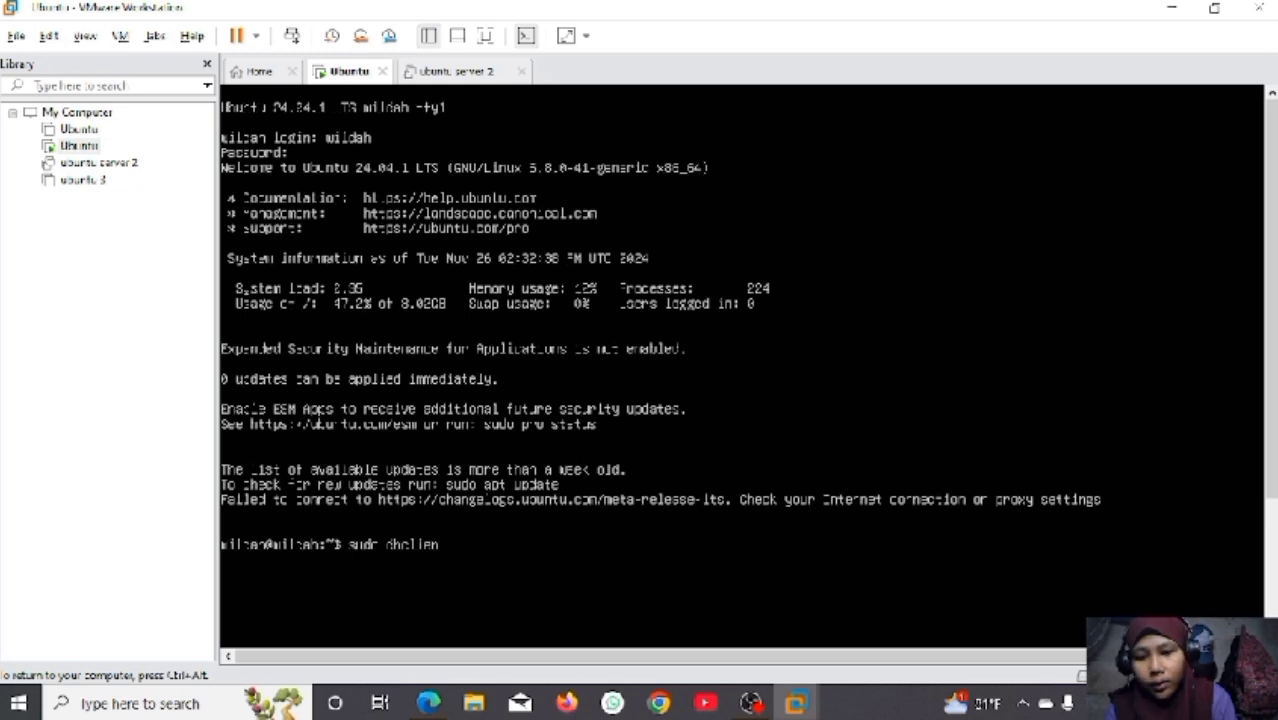
pyautogui.write('t -r')
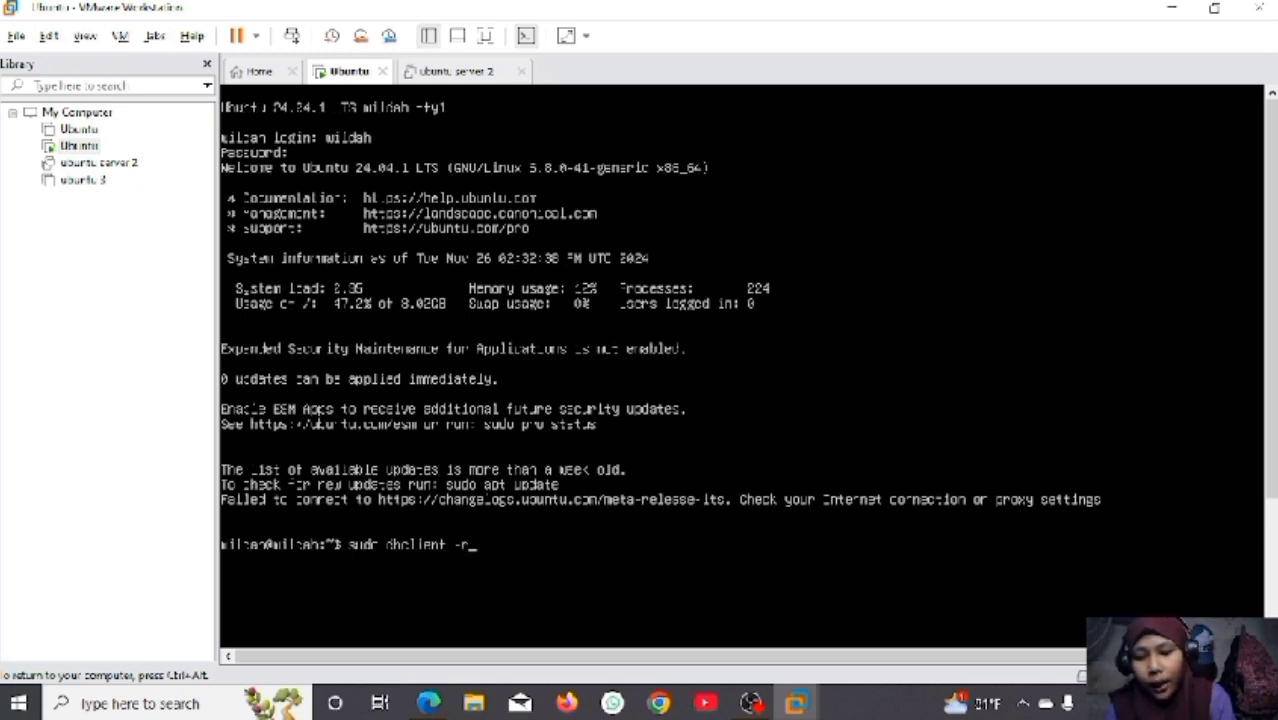
pyautogui.write(' ens33')
pyautogui.press('Return')
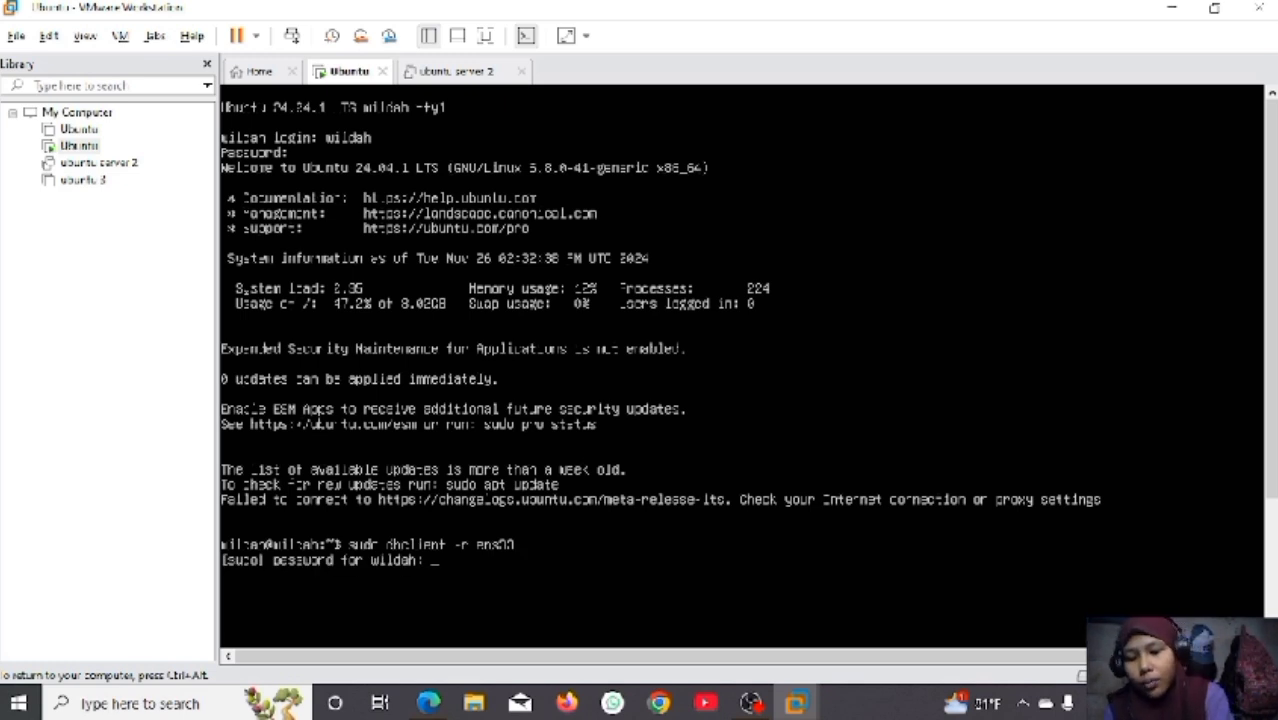
pyautogui.press('Return')
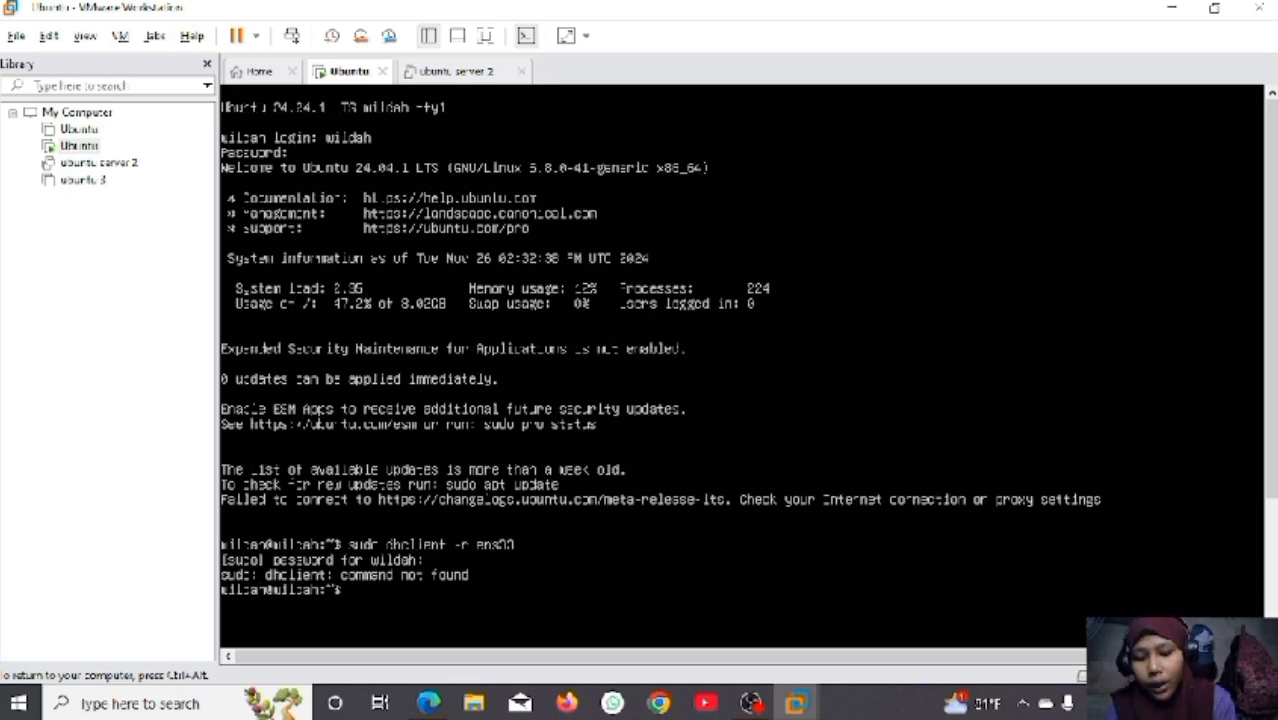
# - Try to request a new IP address on the host-only network with "sudo dhclient ens33"
pyautogui.write('sudo')
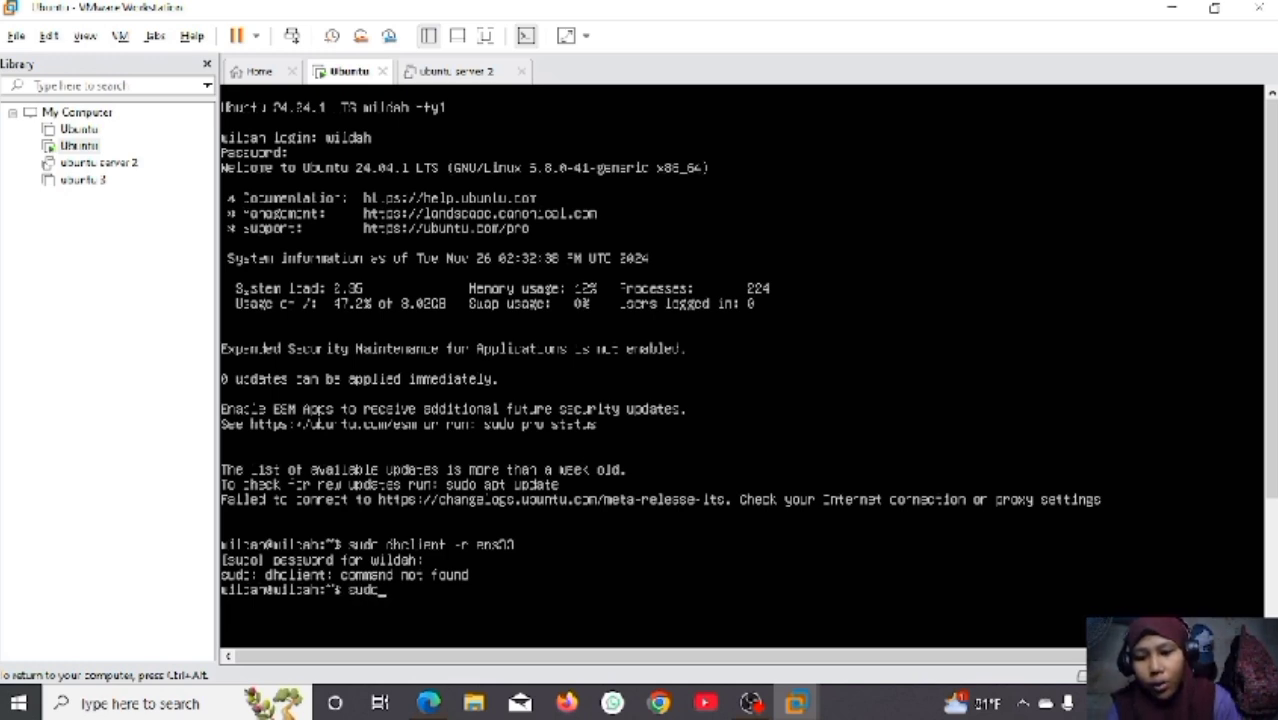
pyautogui.write(' dh')
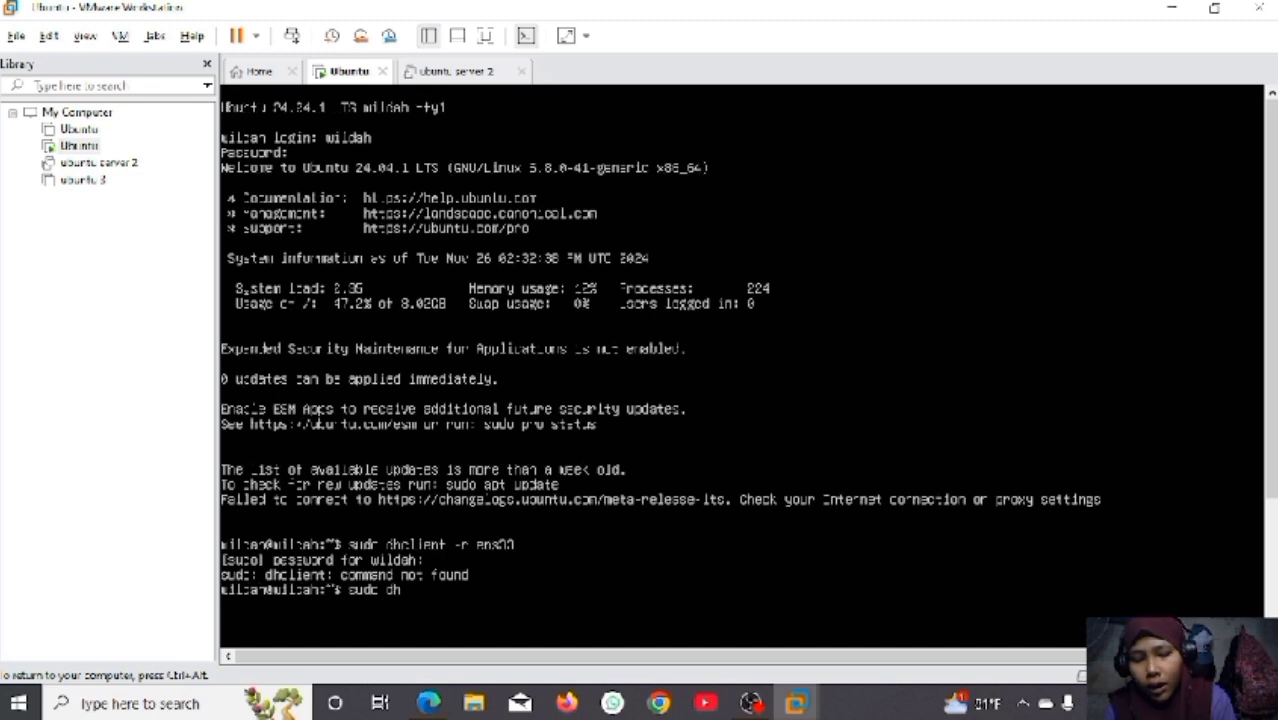
pyautogui.write('client')
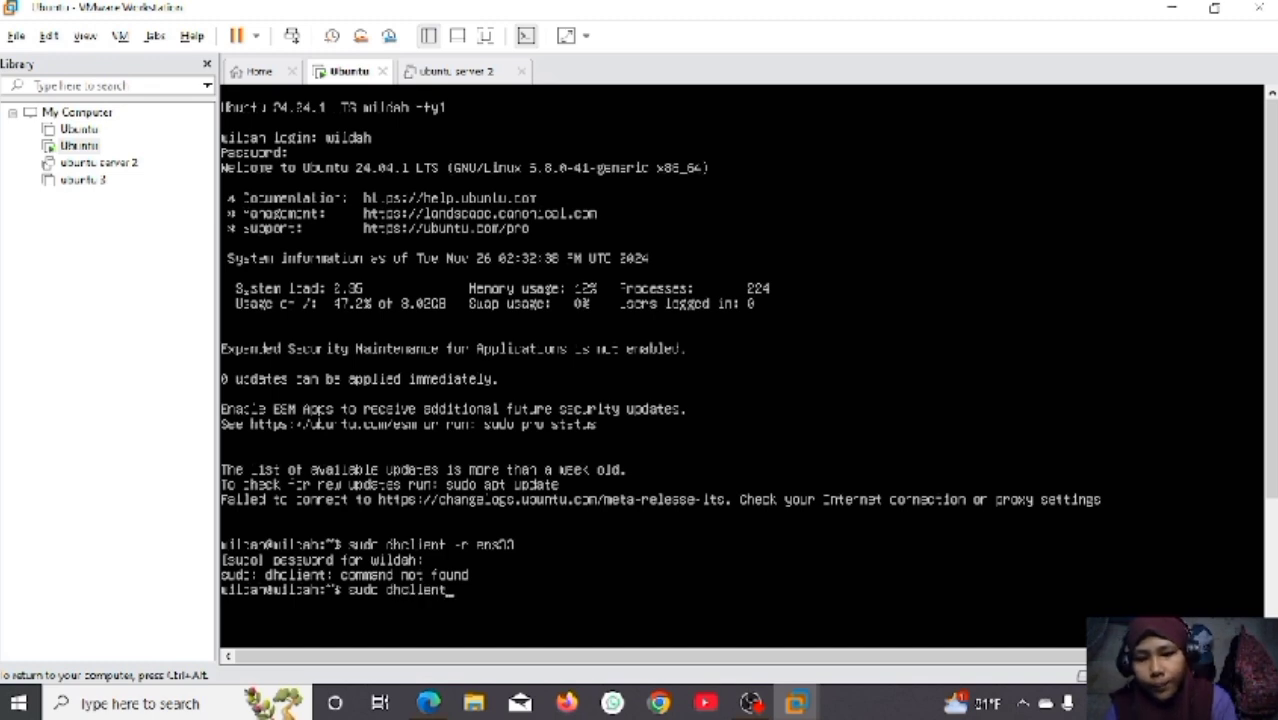
pyautogui.write(' e')
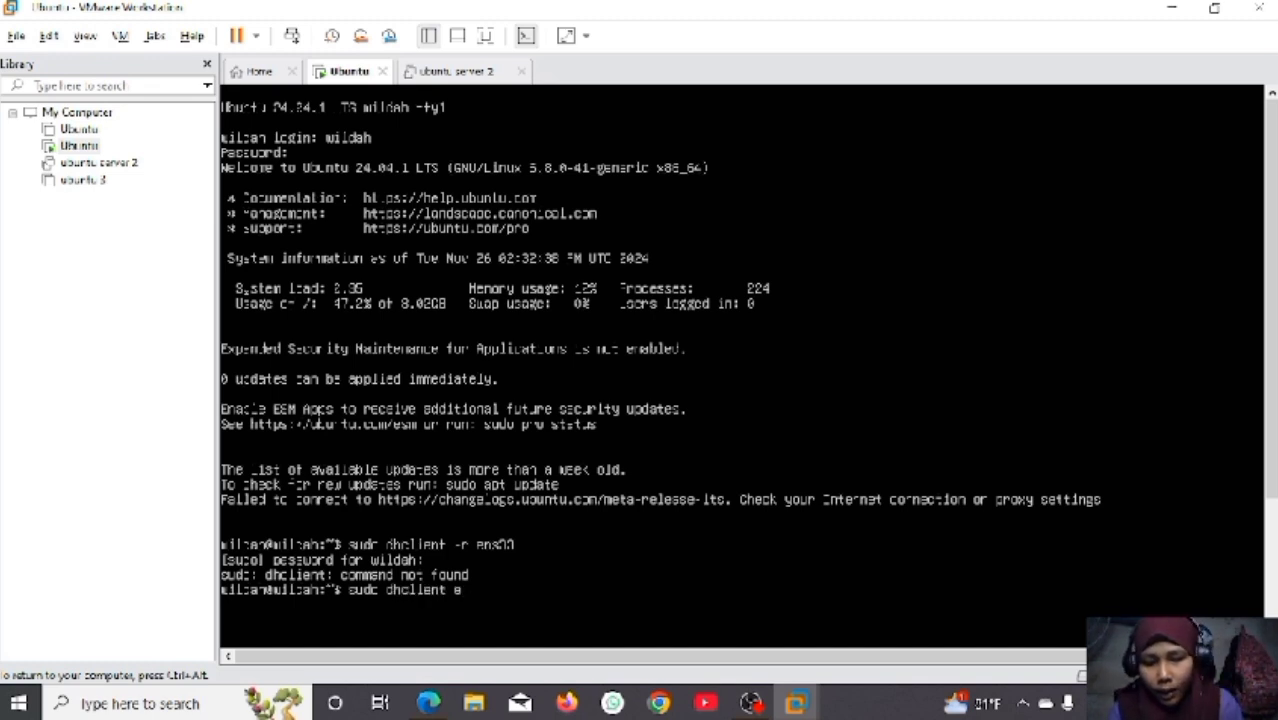
pyautogui.write('ns33')
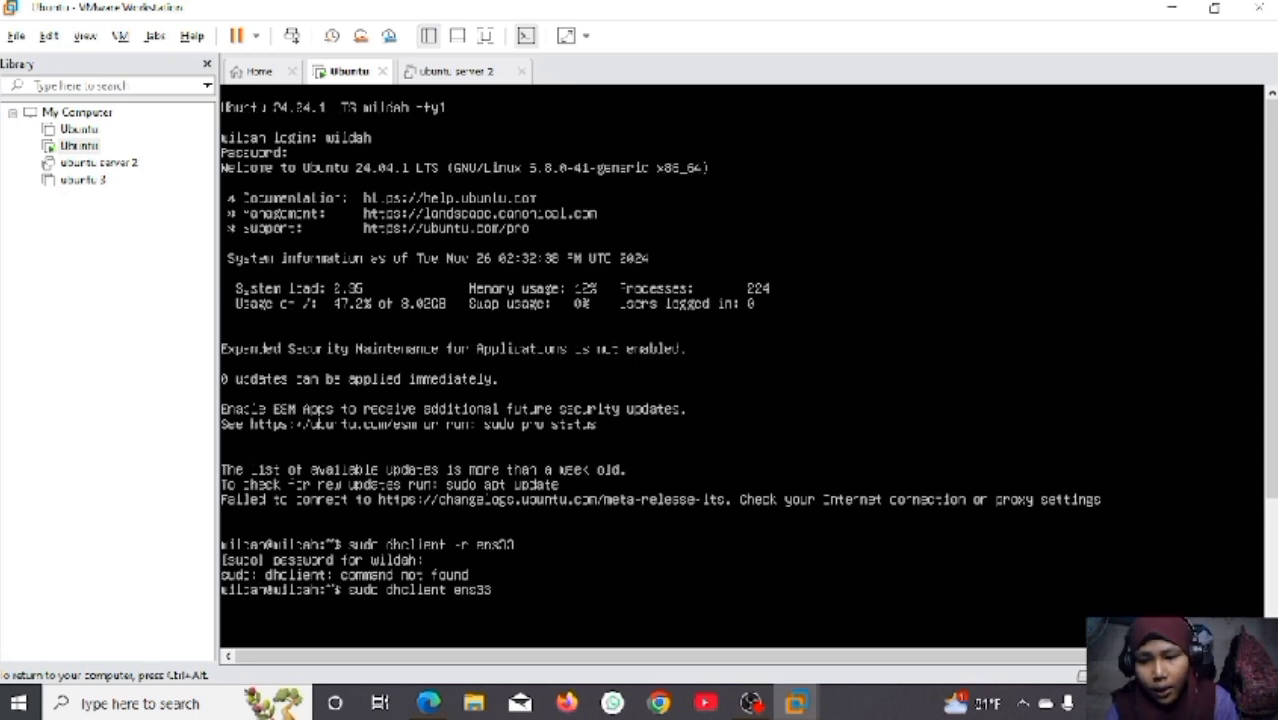
pyautogui.press('Return')
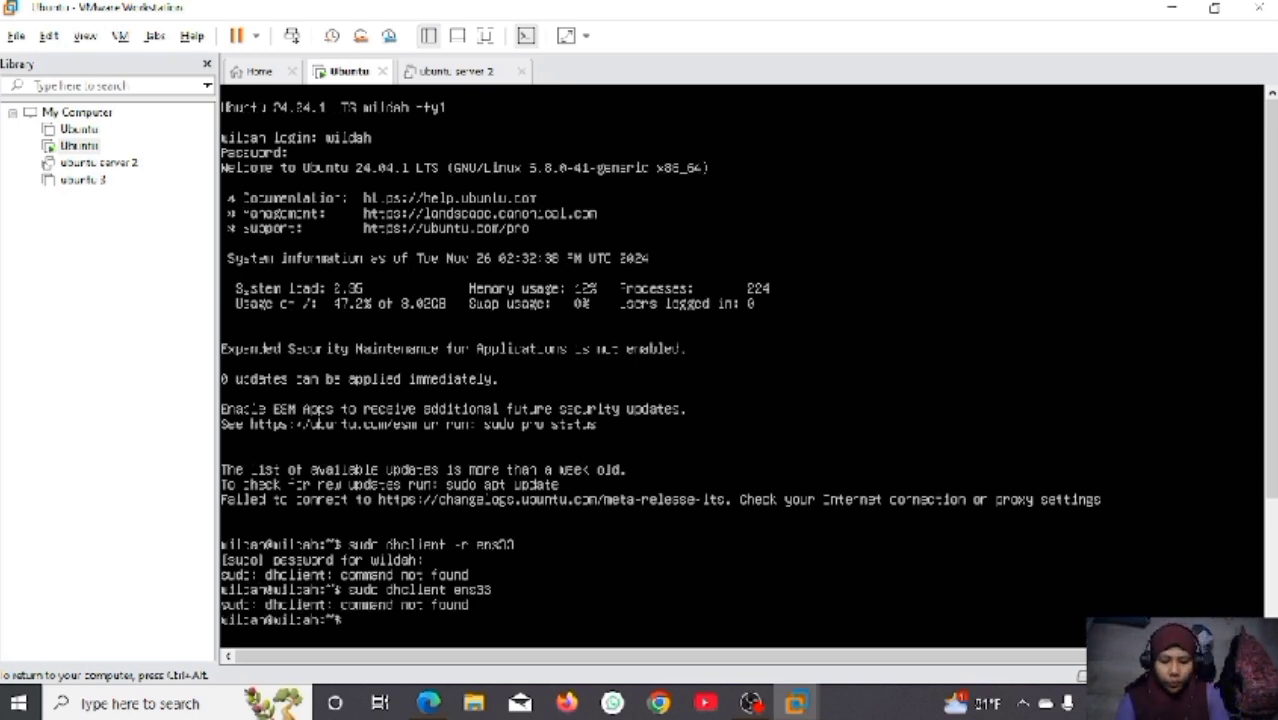
# - Display the Ubuntu virtual machine's network interface addresses with "ip address" and return input control to the host
pyautogui.write('ip address')
pyautogui.press('Return')
pyautogui.hotkey('ctrl', 'alt')
pyautogui.click(1256, 545)
pyautogui.hotkey('ctrl', 'alt')
pyautogui.click(1272, 555)
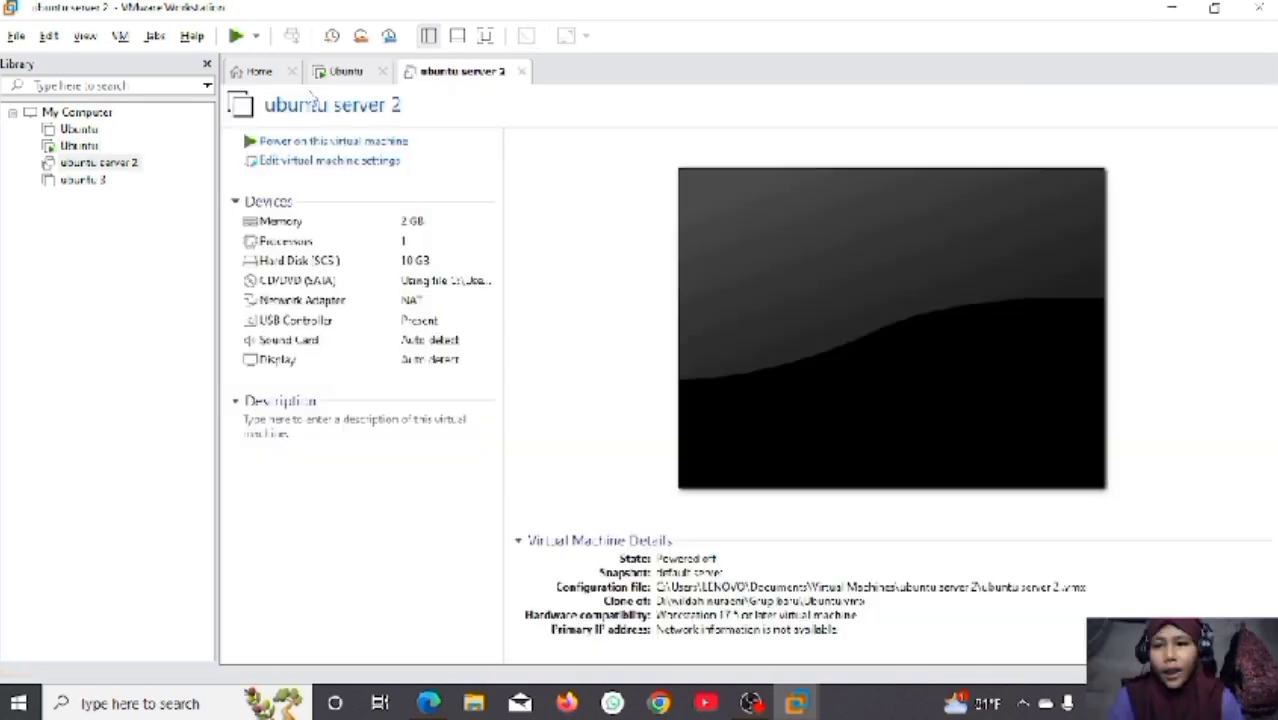
# - Set the network adapter of ubuntu server 2 to Host-only, a private network shared with the host, and save the settings
pyautogui.click(108, 166)
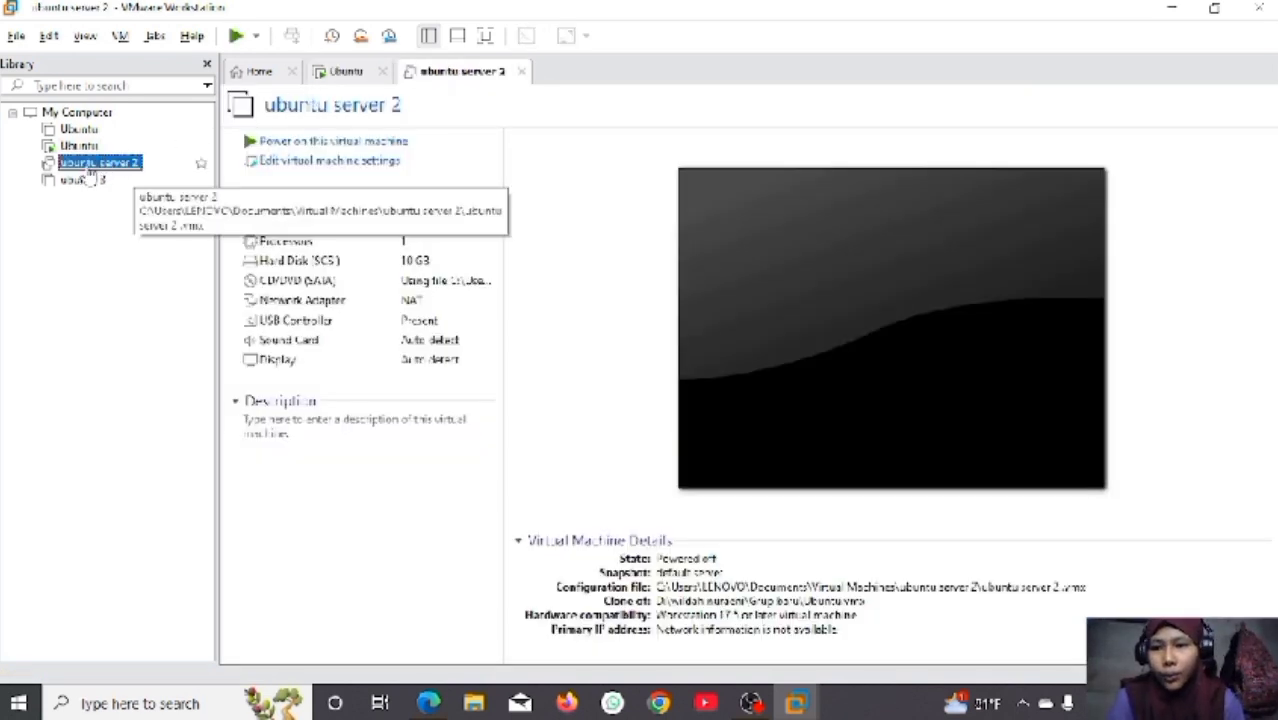
pyautogui.rightClick(88, 167)
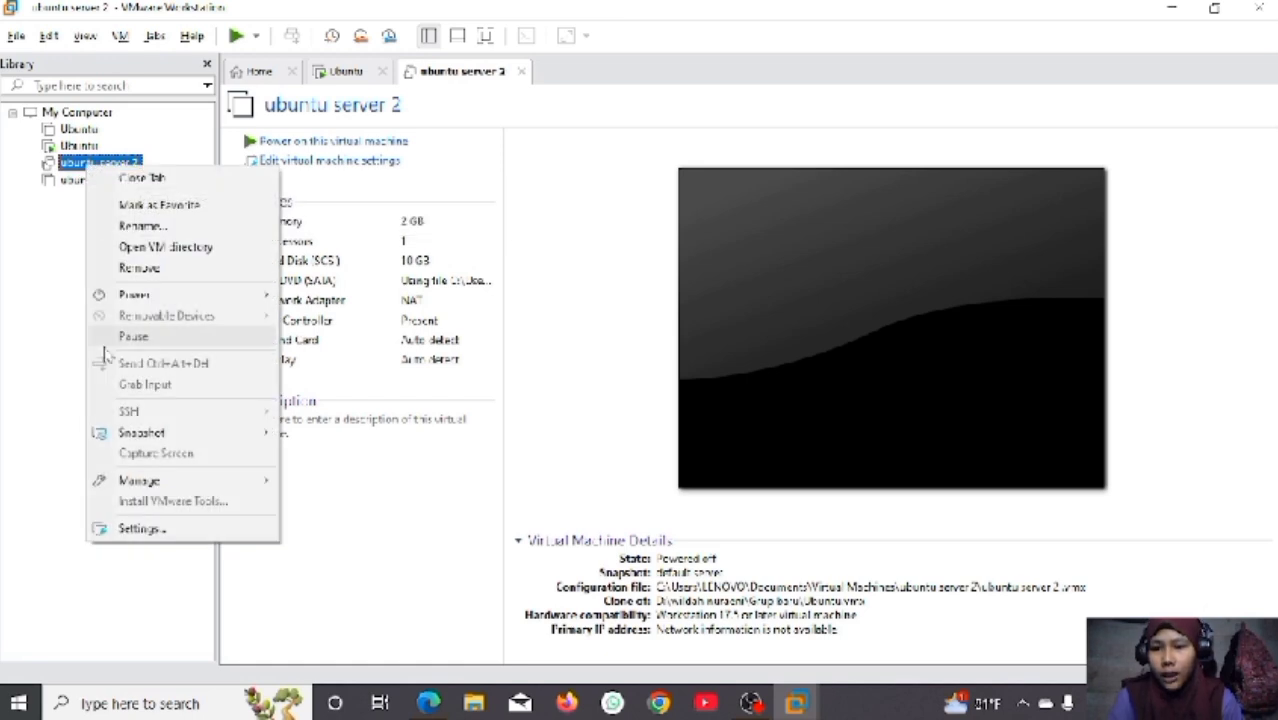
pyautogui.click(178, 530)
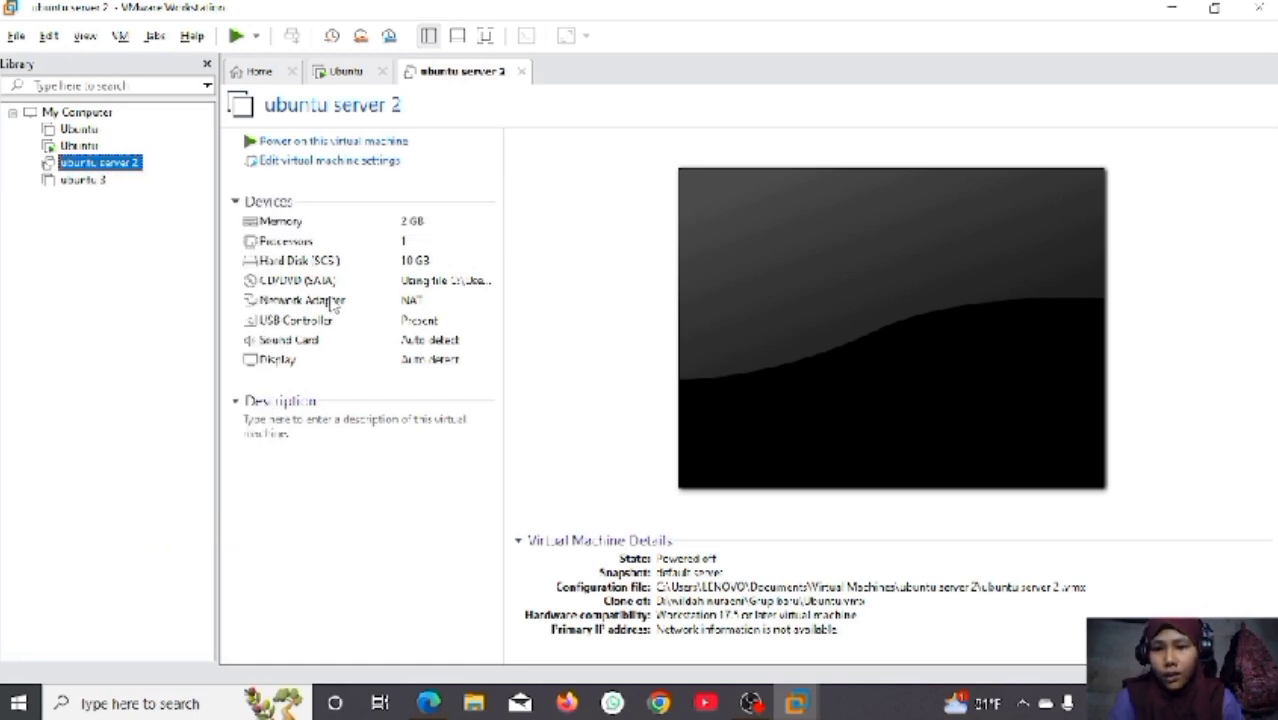
pyautogui.click(427, 156)
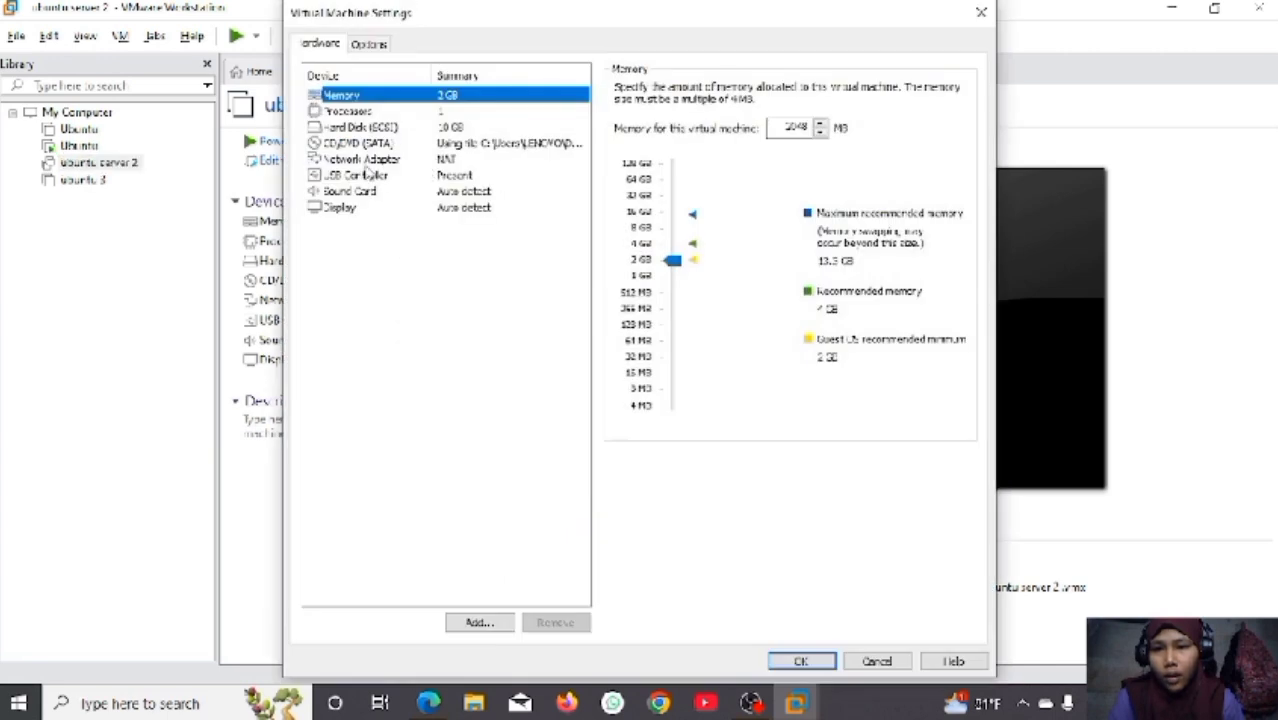
pyautogui.click(358, 160)
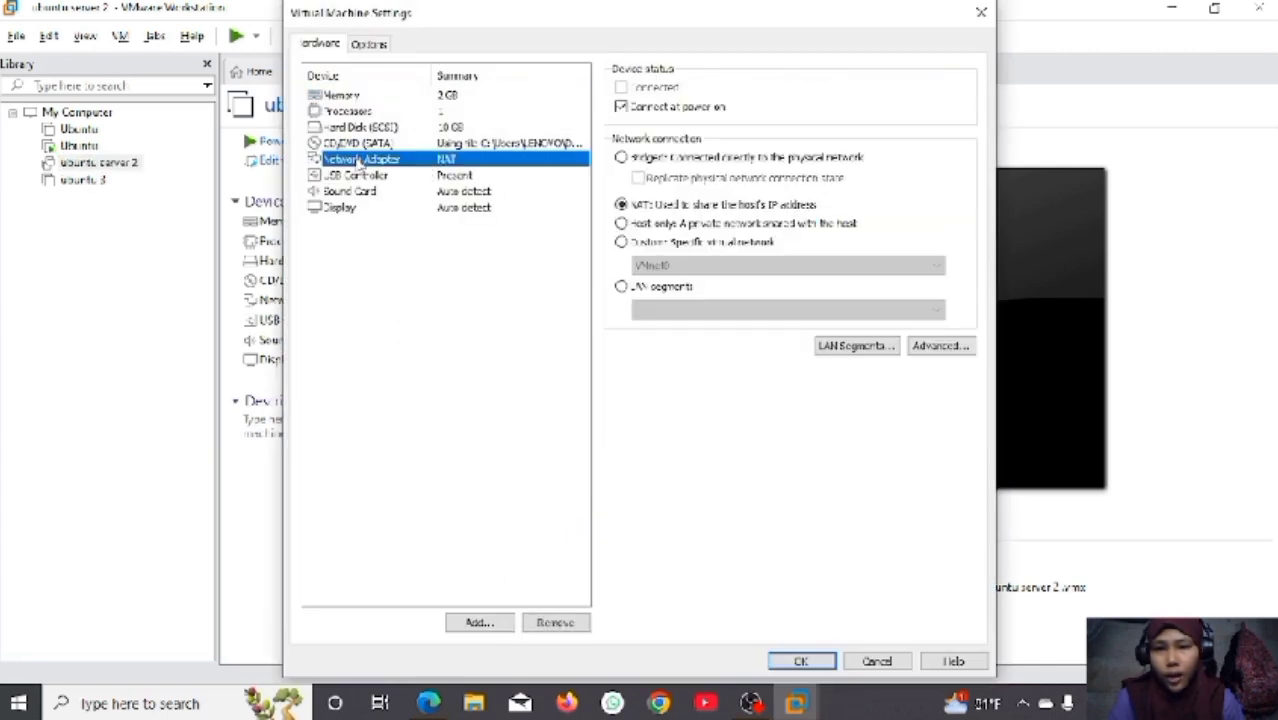
pyautogui.click(621, 223)
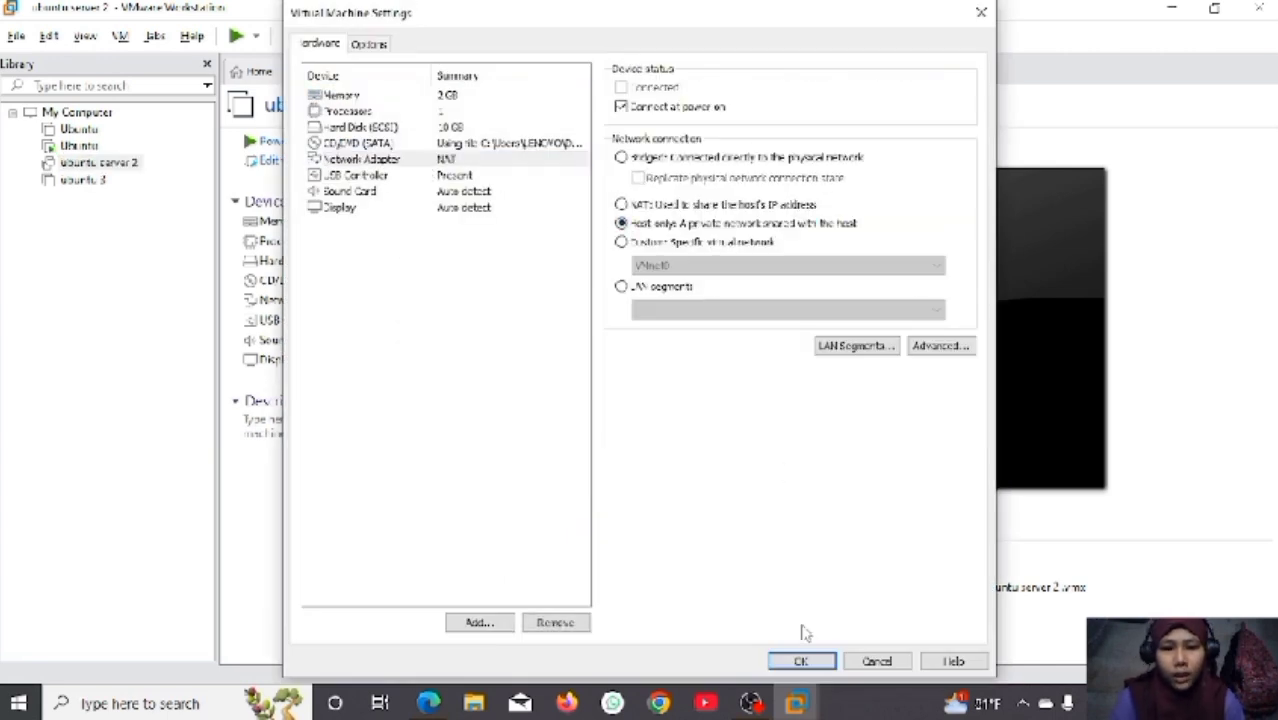
pyautogui.click(792, 658)
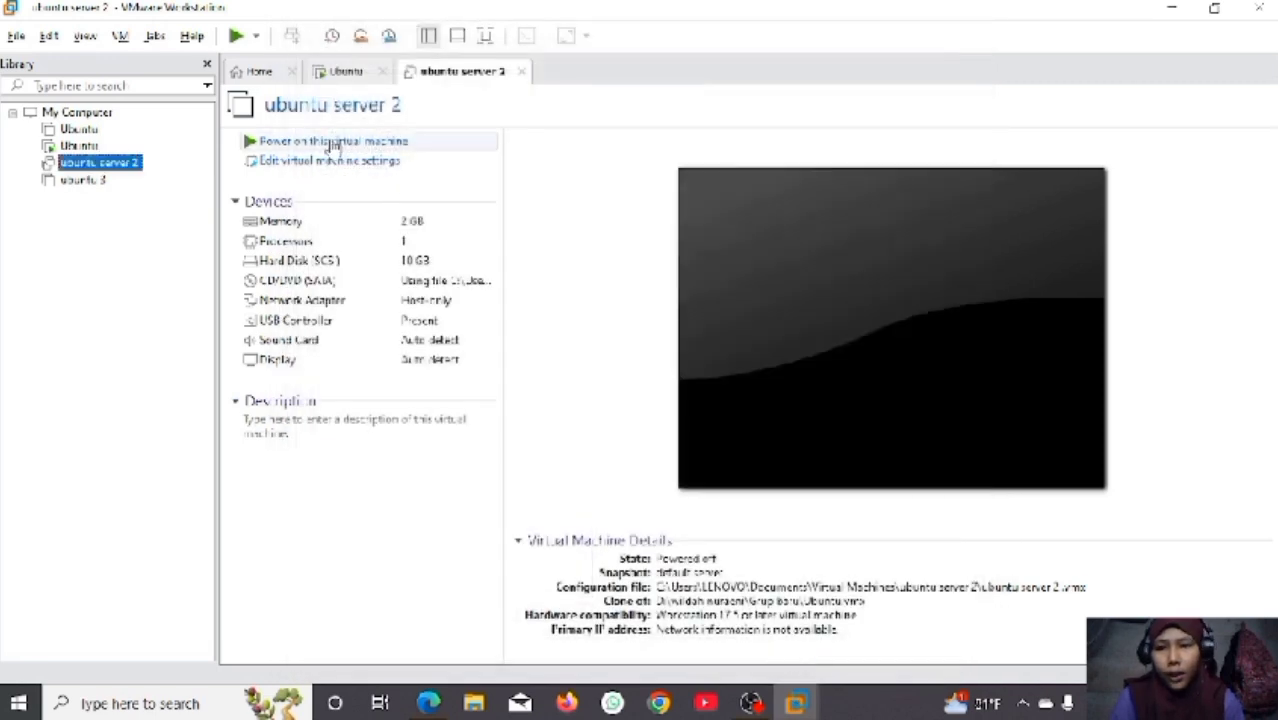
# - Power on ubuntu server 2 and log in with the account's username and password
pyautogui.click(333, 143)
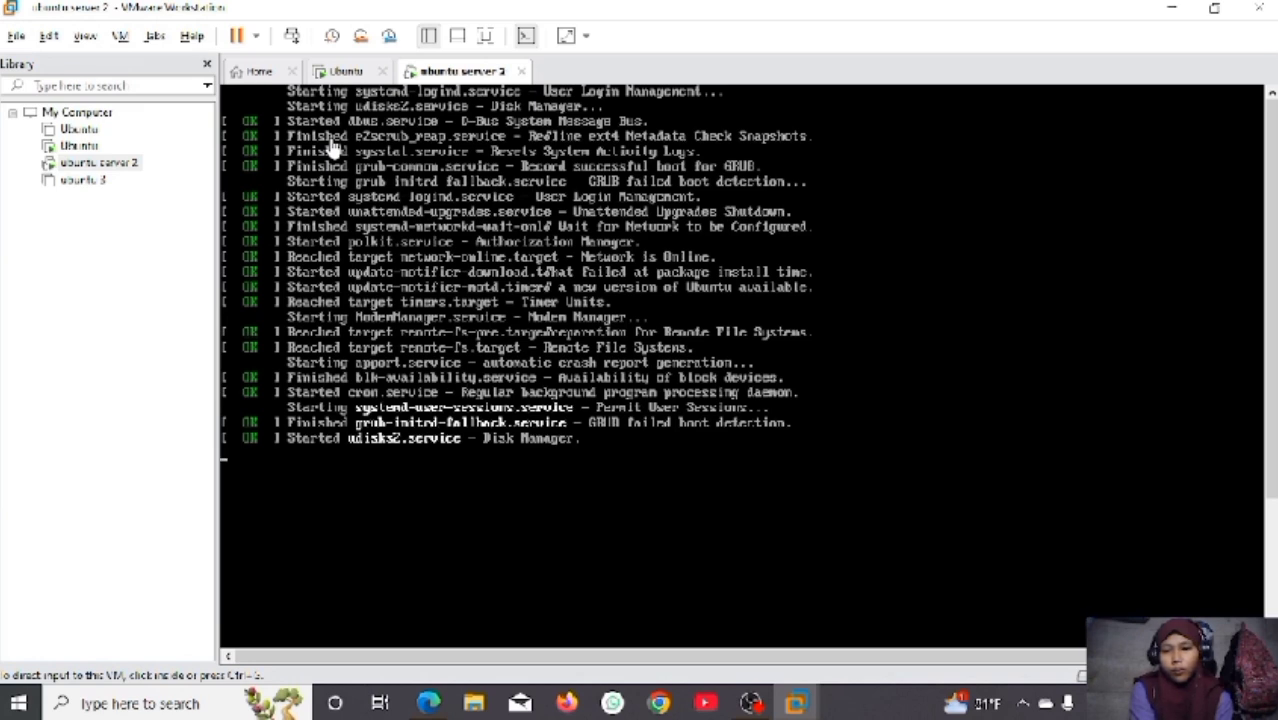
pyautogui.click(360, 158)
pyautogui.write('wildah login: wildah')
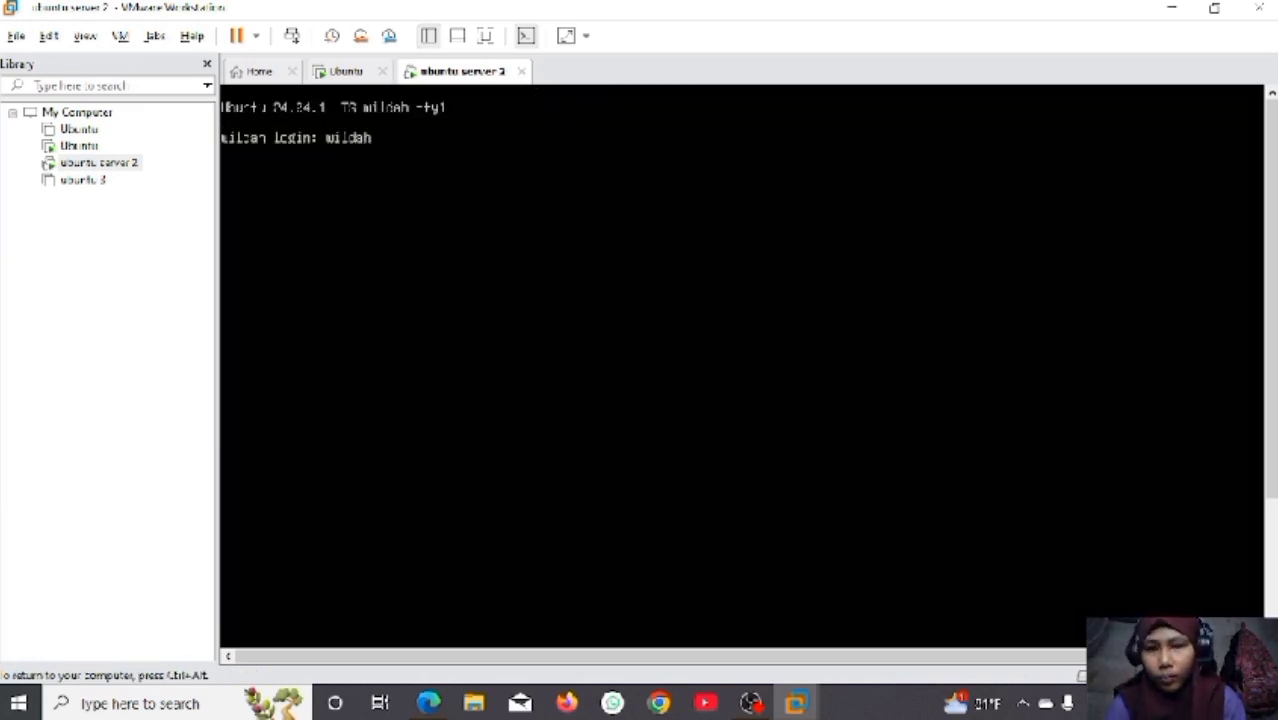
pyautogui.press('Return')
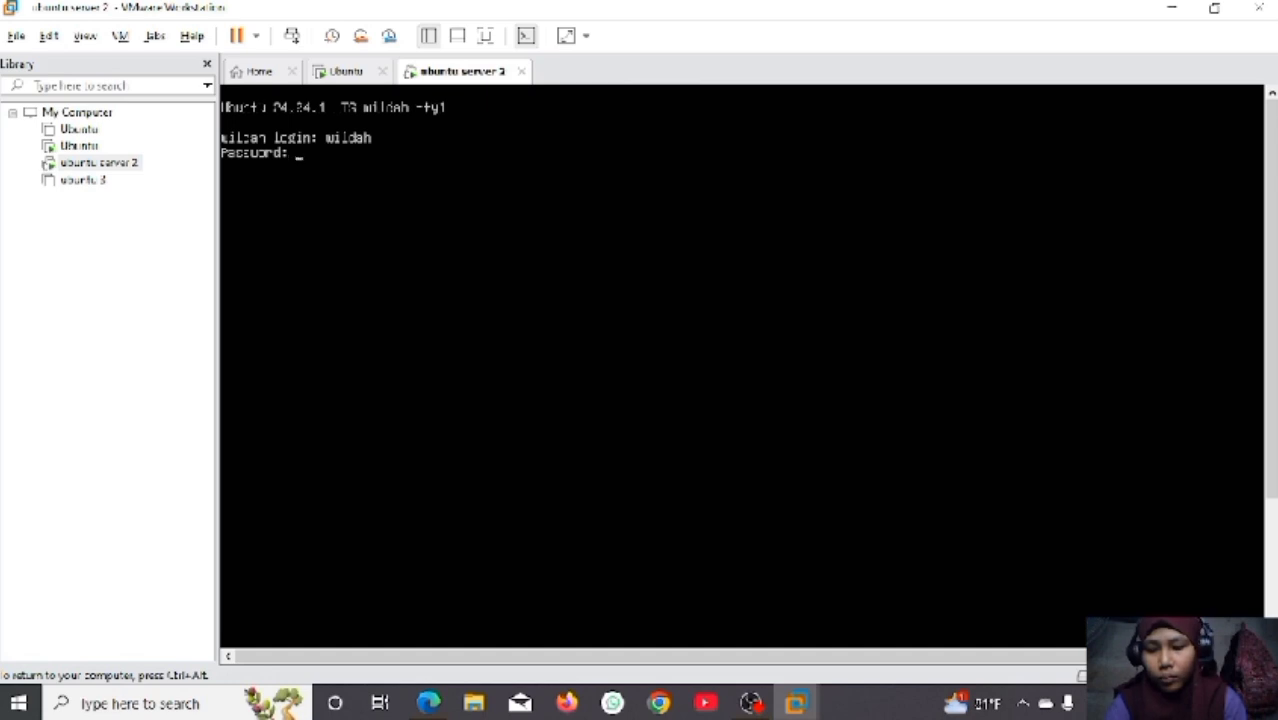
pyautogui.press('Return')
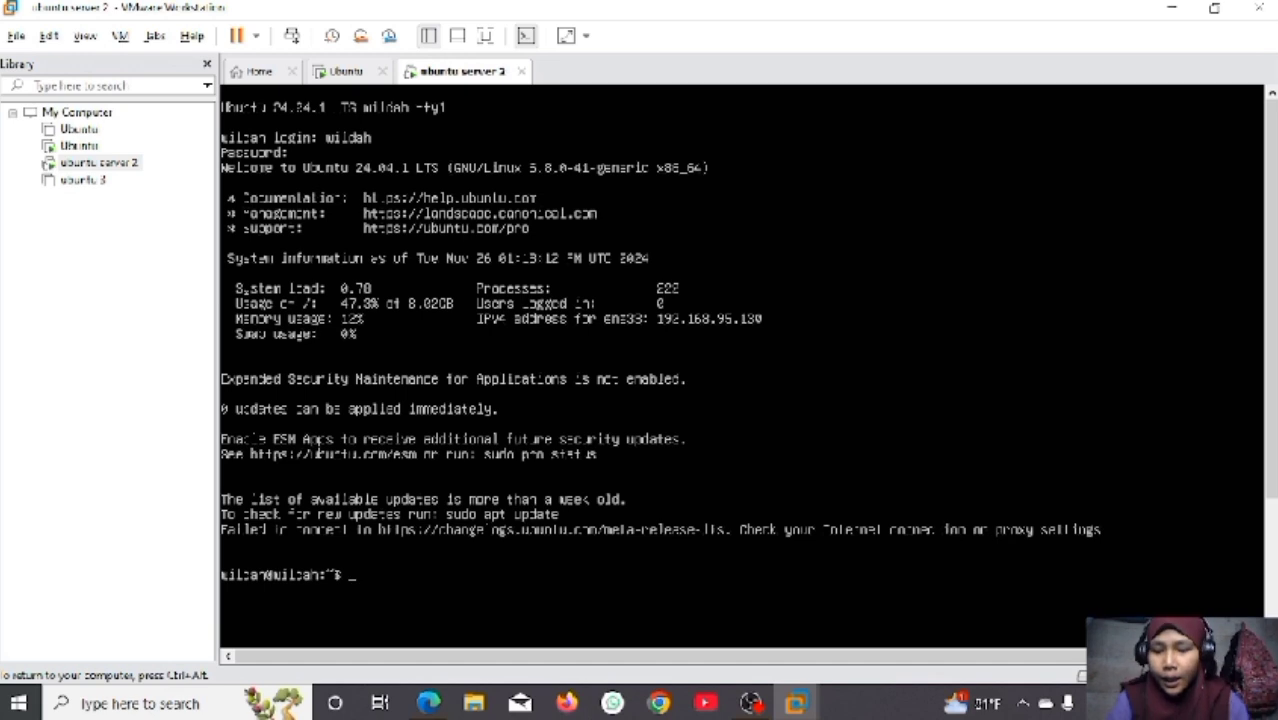
# - Try to release the DHCP lease on ubuntu server 2 with "sudo dhclient -r ens33", entering the account password for sudo
pyautogui.write('sudo')
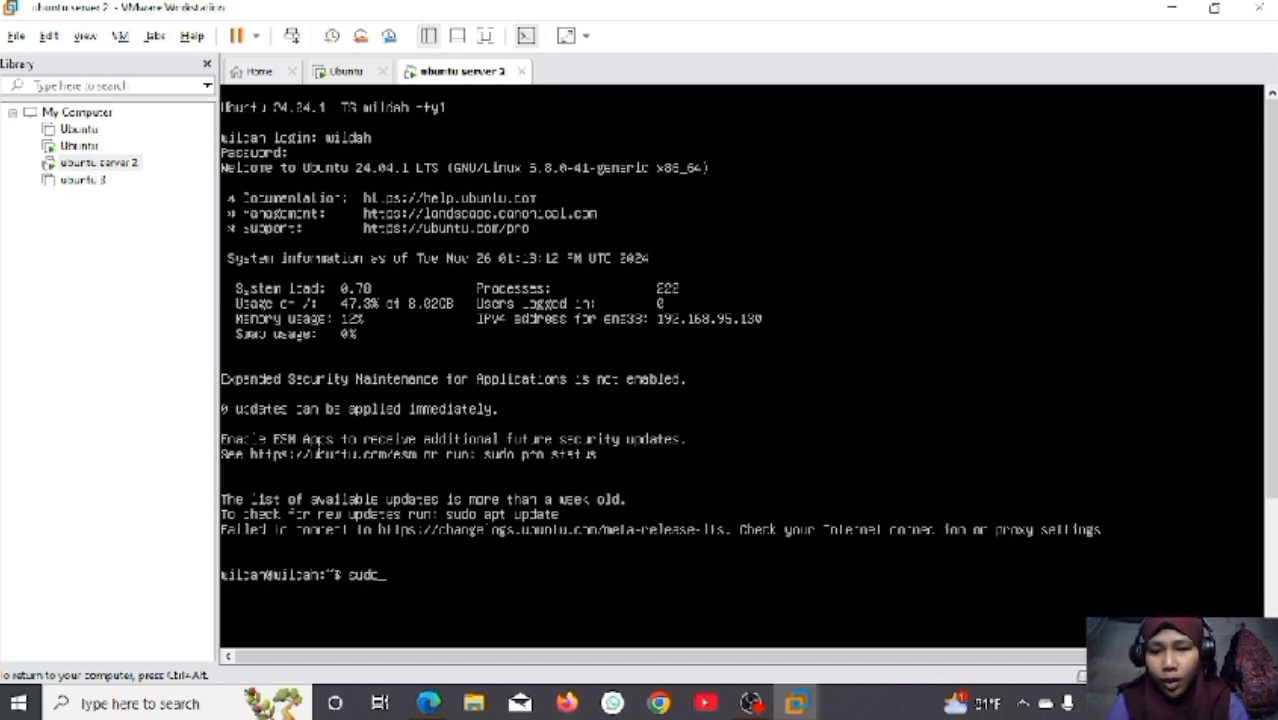
pyautogui.write(' dhcli')
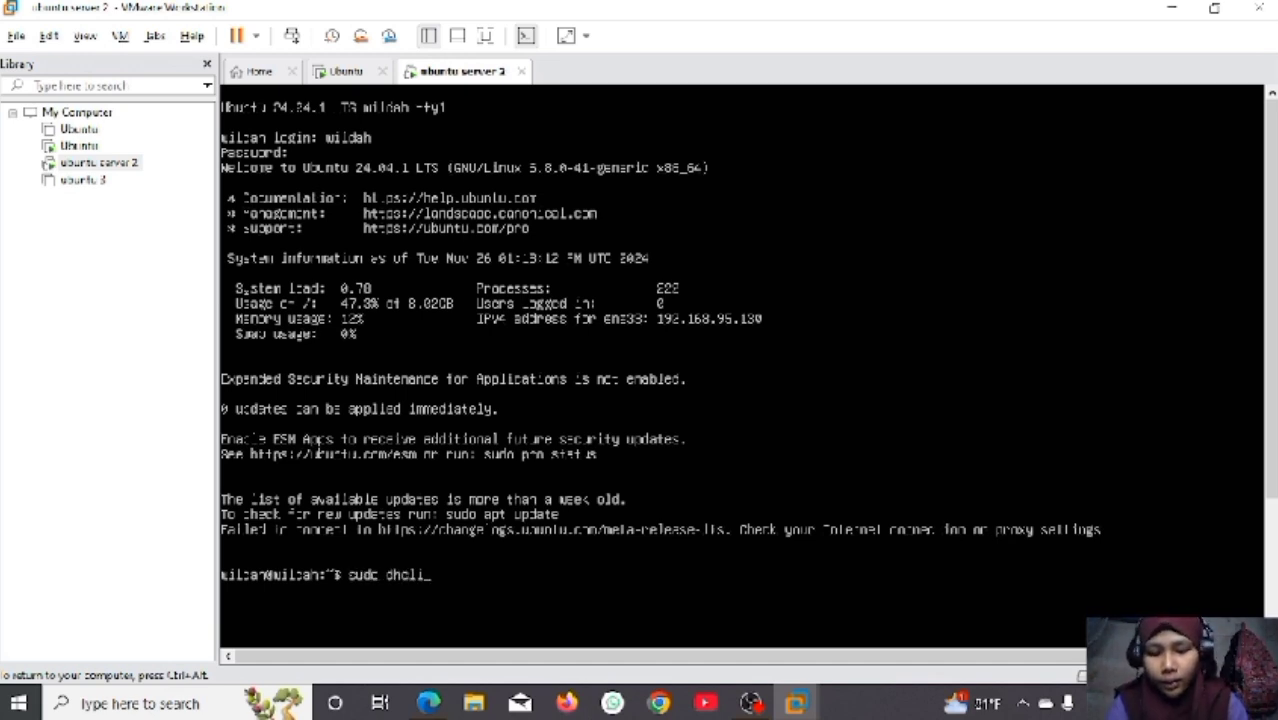
pyautogui.write('ent')
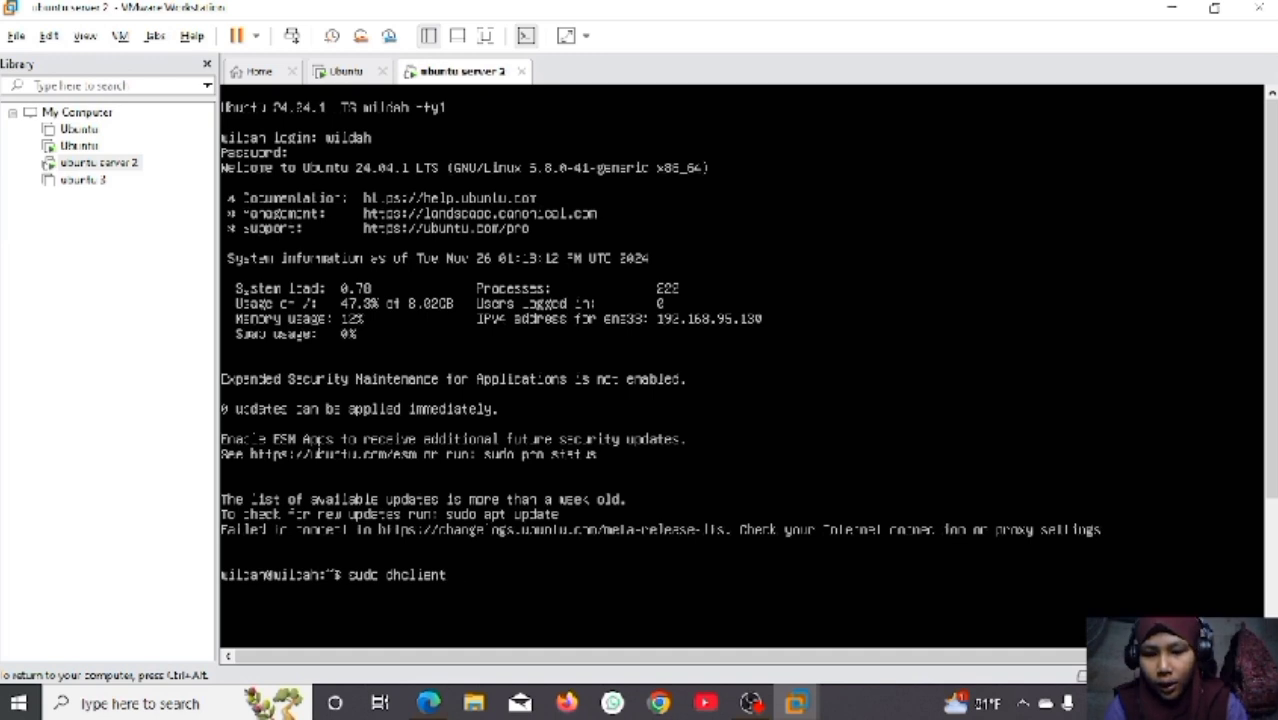
pyautogui.write(' -r ens')
pyautogui.press('BackSpace')
pyautogui.press('BackSpace')
pyautogui.write('ns33')
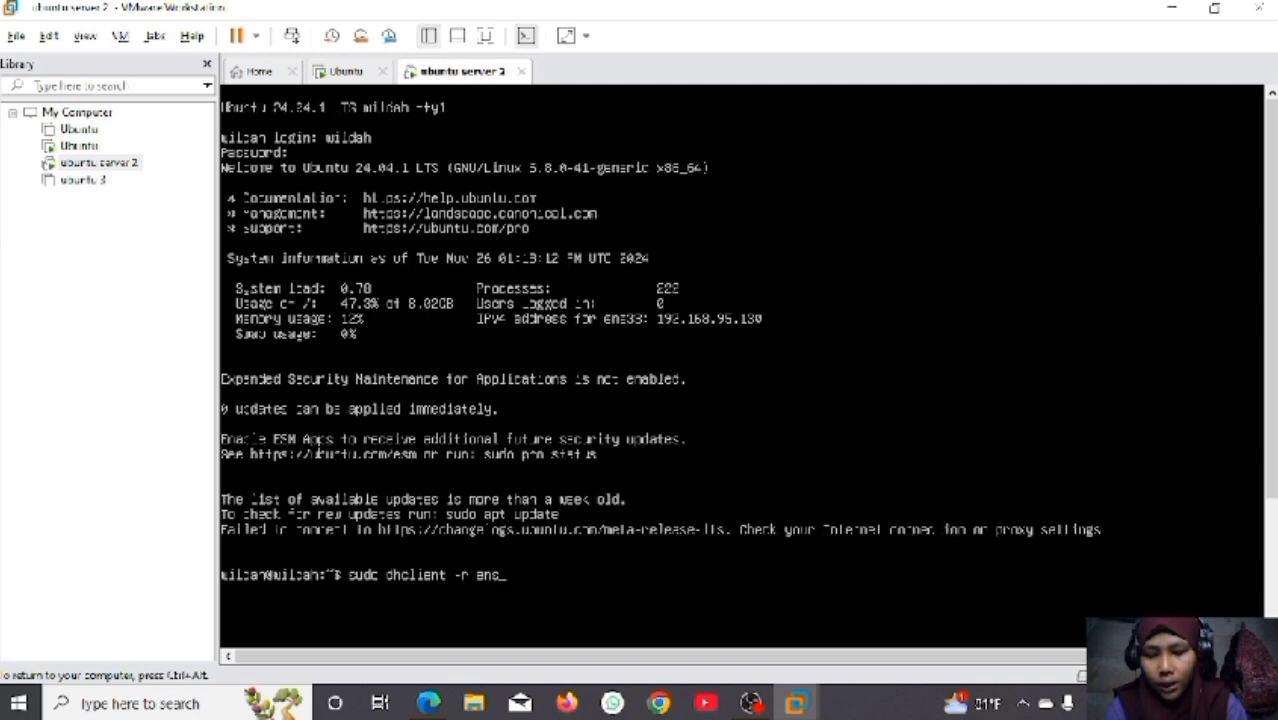
pyautogui.press('Return')
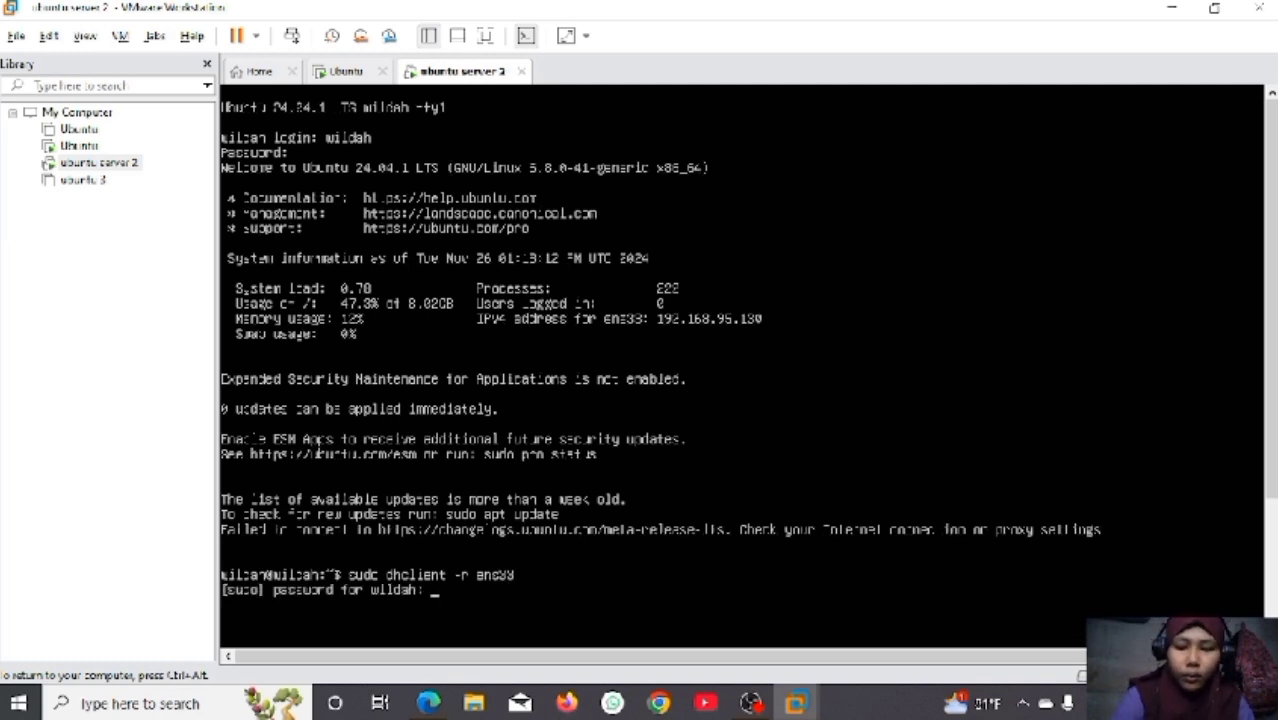
pyautogui.press('Return')
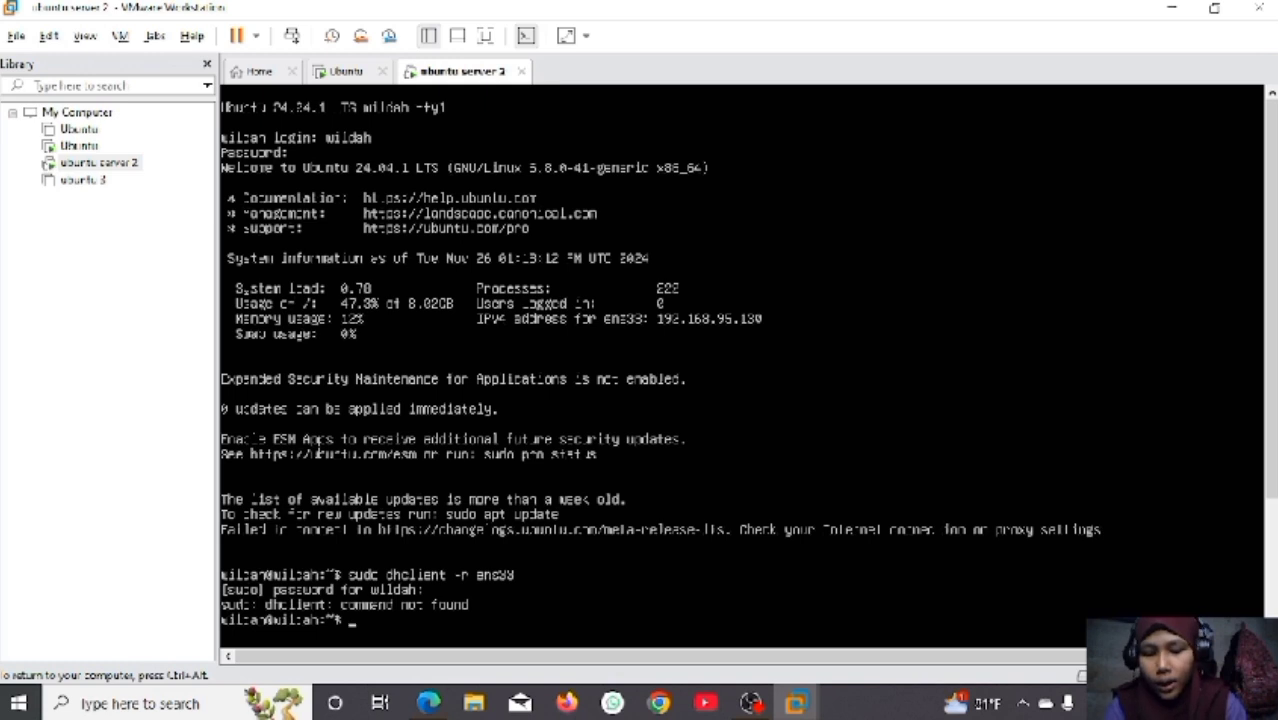
# - Try to request a new IP address for ubuntu server 2 with "sudo dhclient ens33"
pyautogui.write('sudo dh')
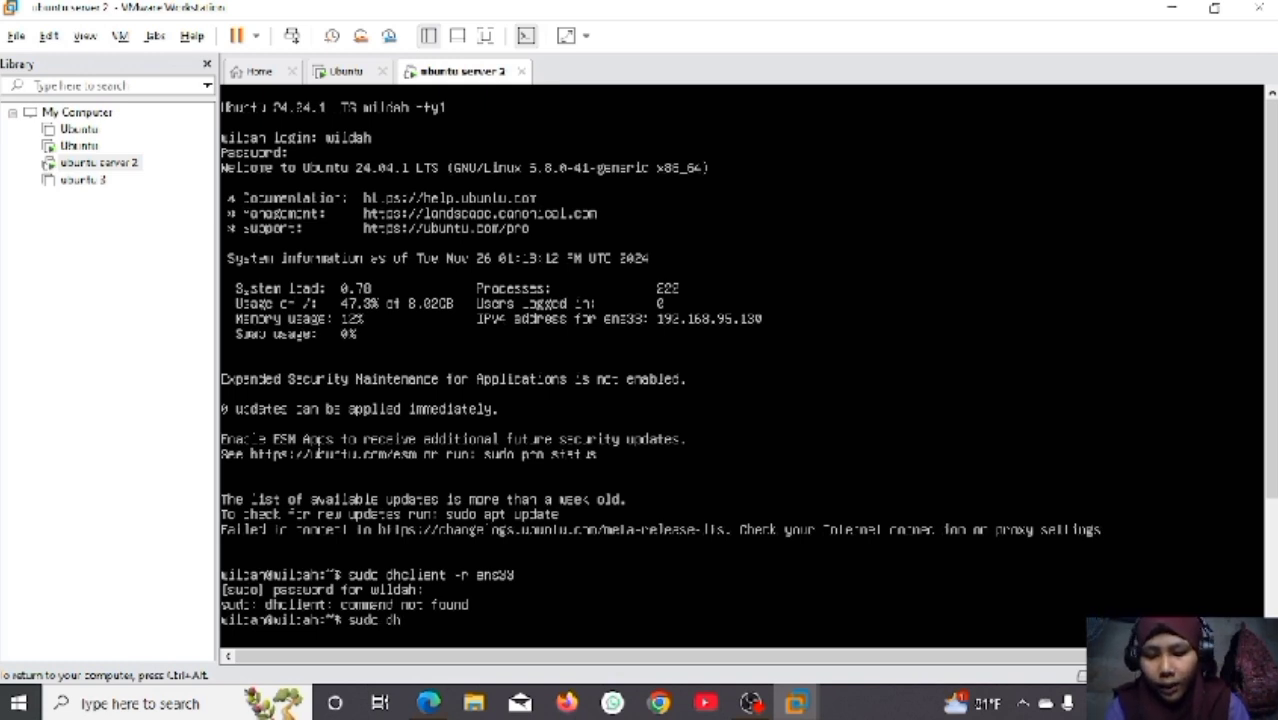
pyautogui.write('clint')
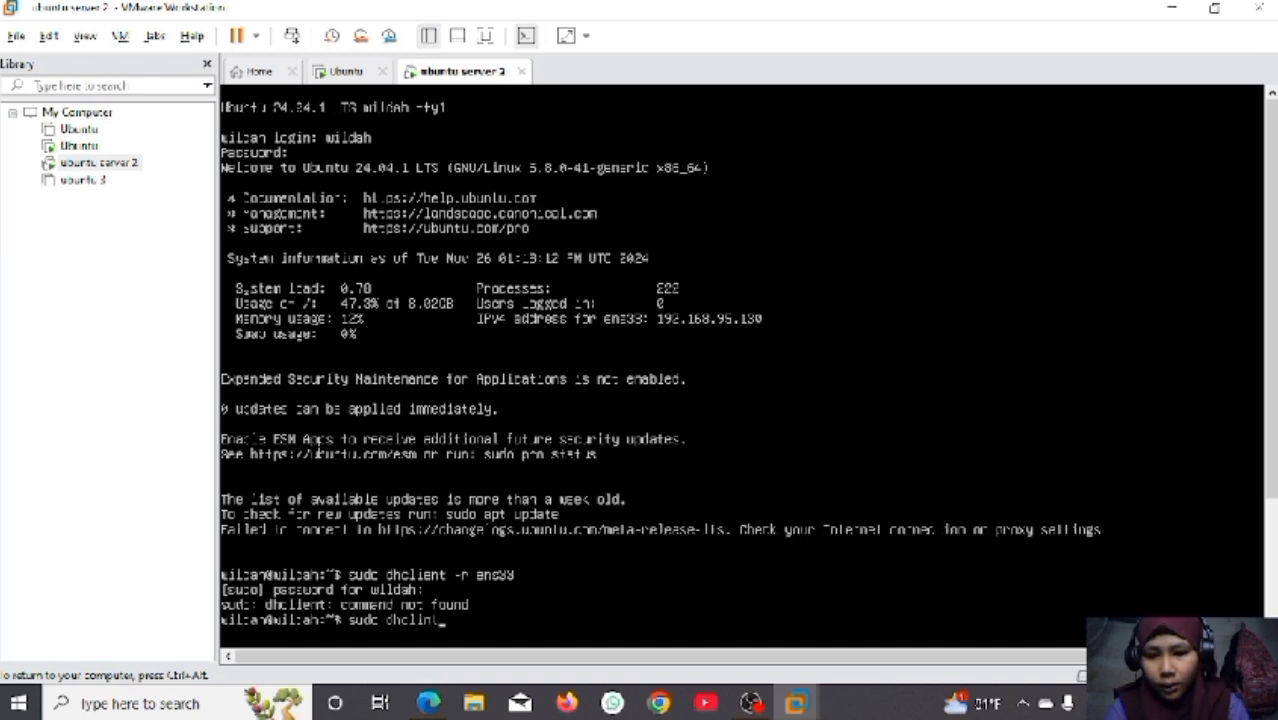
pyautogui.press('BackSpace')
pyautogui.press('BackSpace')
pyautogui.write('ent')
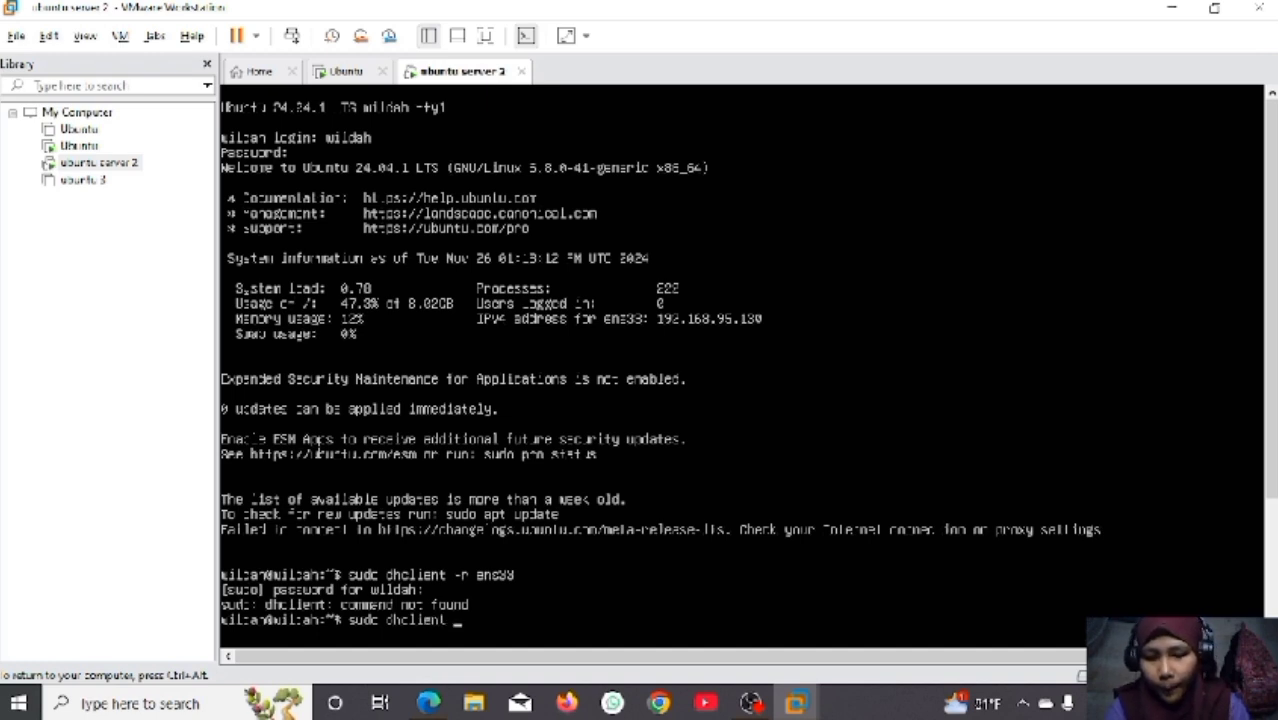
pyautogui.write(' ens33')
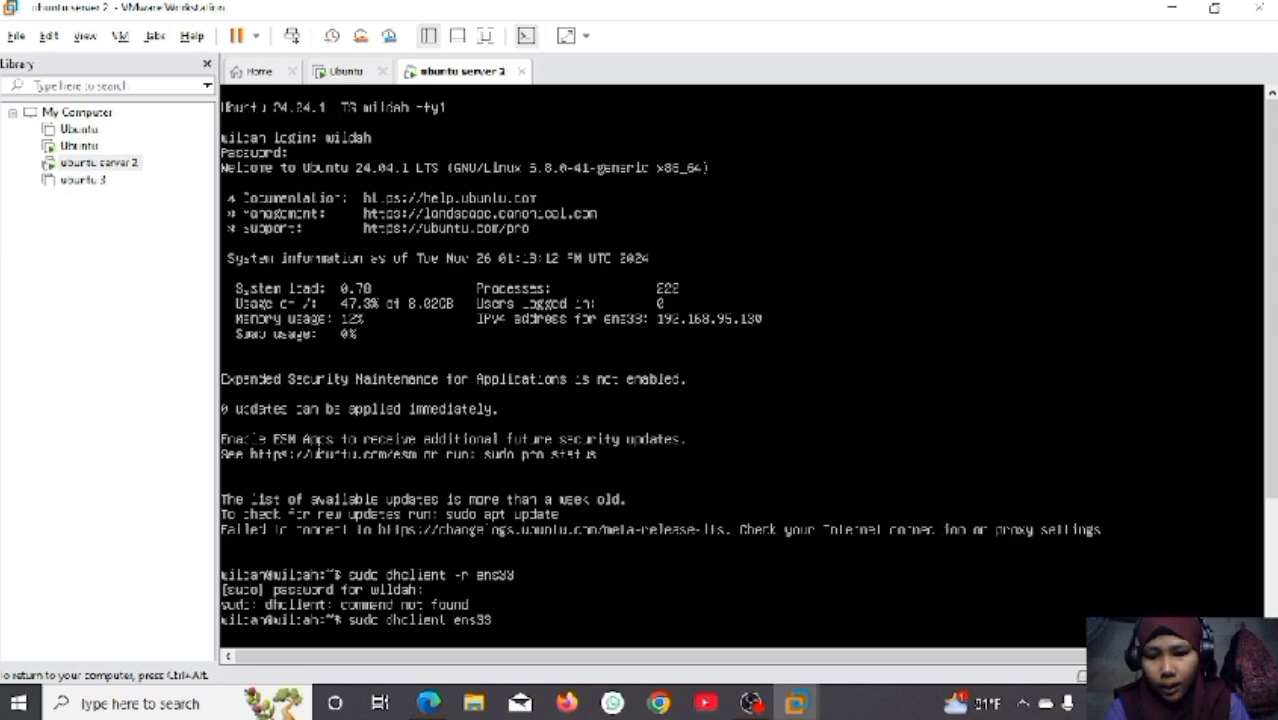
pyautogui.press('Return')
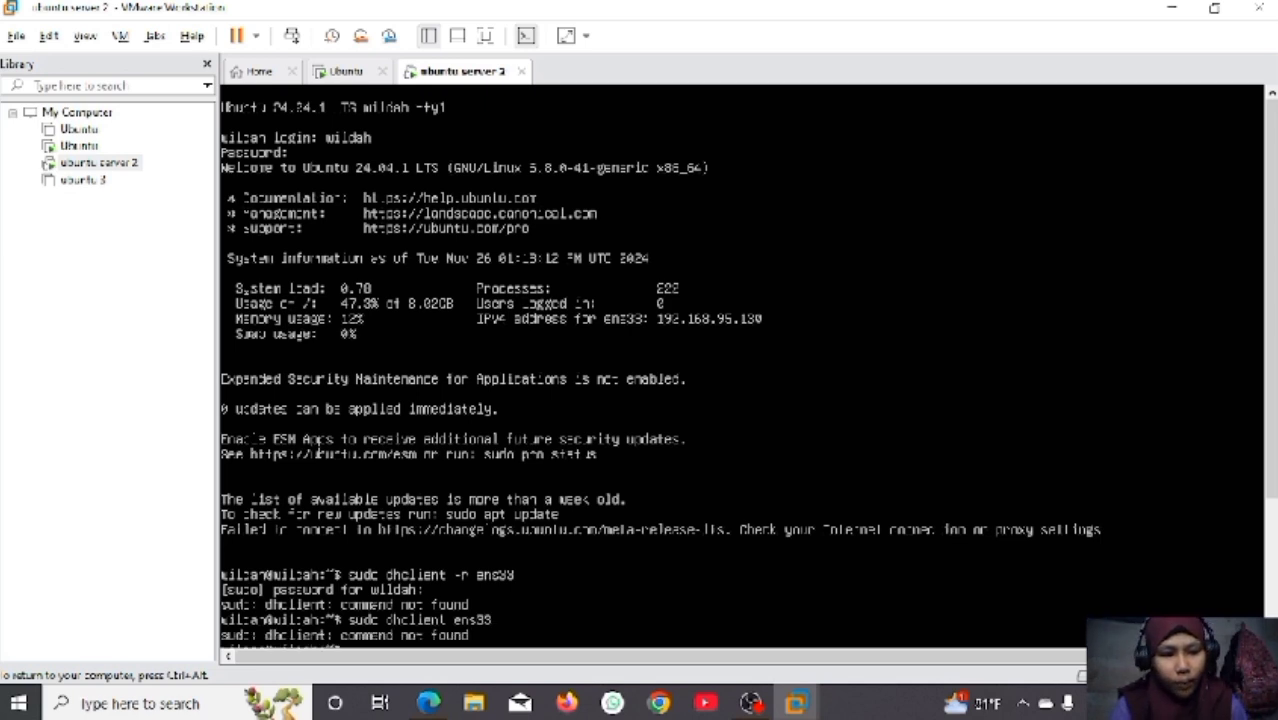
# - Display the network interface addresses of ubuntu server 2 with "ip addres" and return input control to the host
pyautogui.write('ip addres')
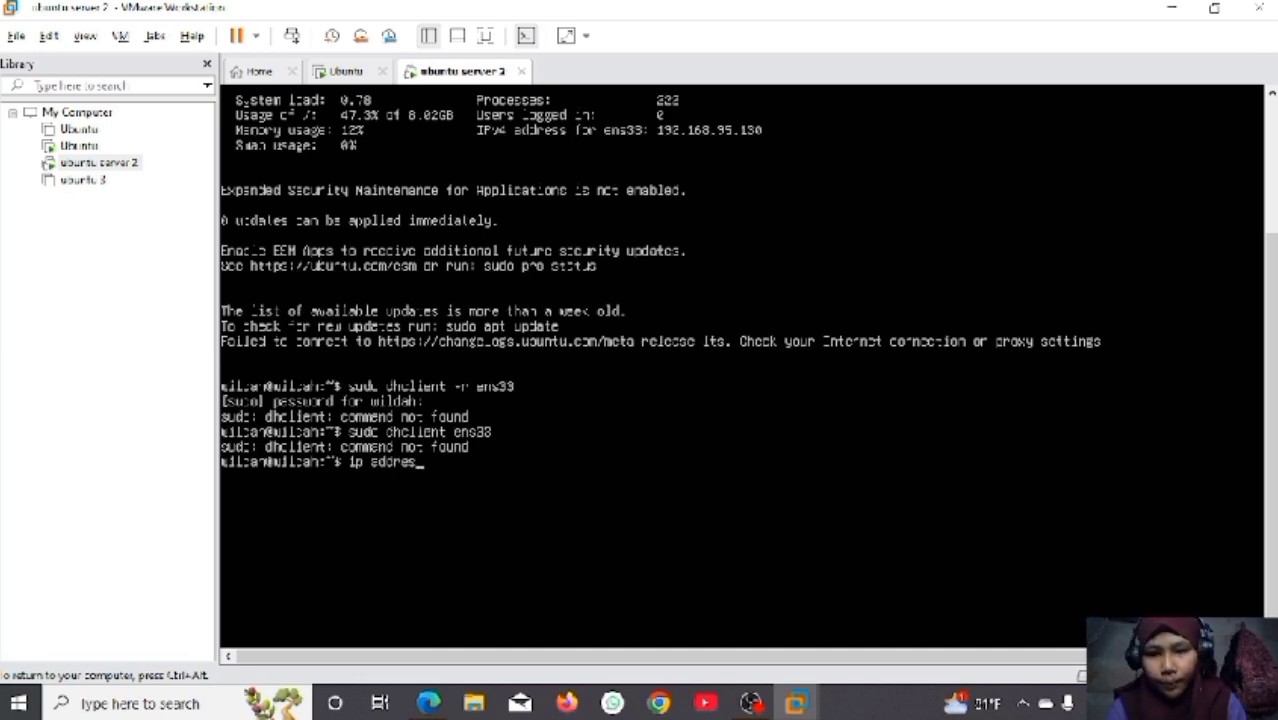
pyautogui.press('Return')
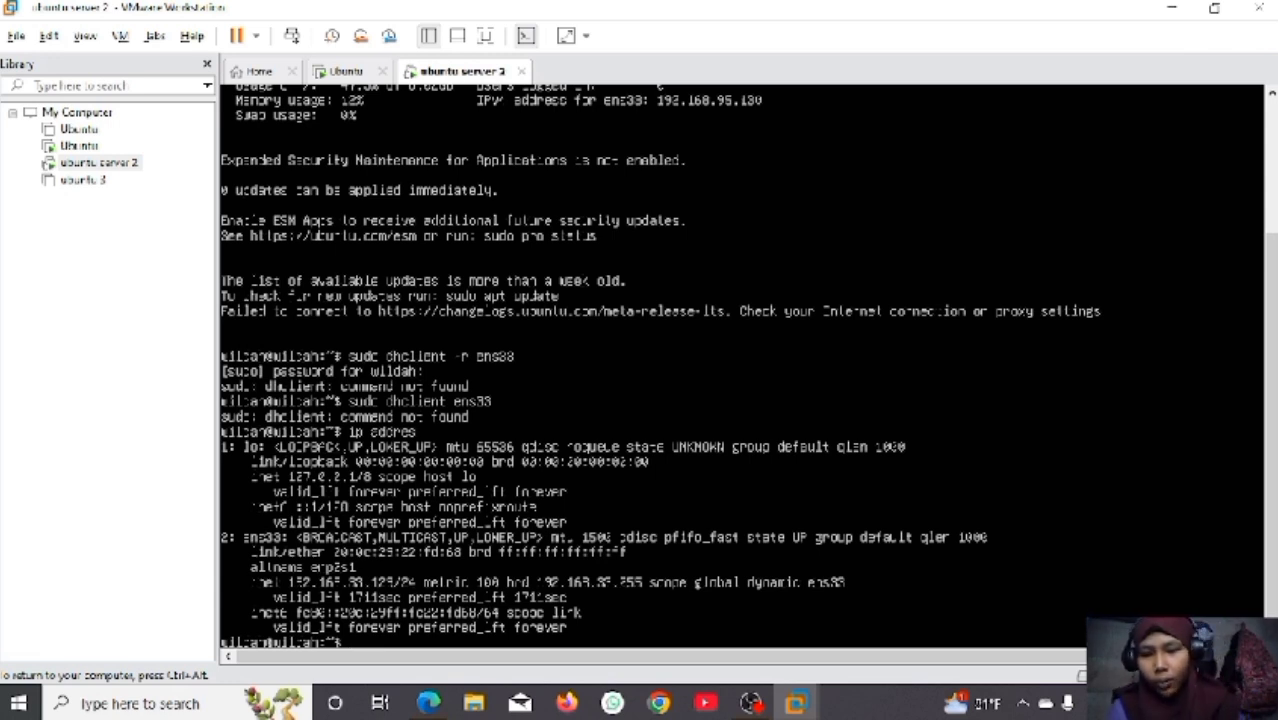
pyautogui.hotkey('ctrl', 'alt')
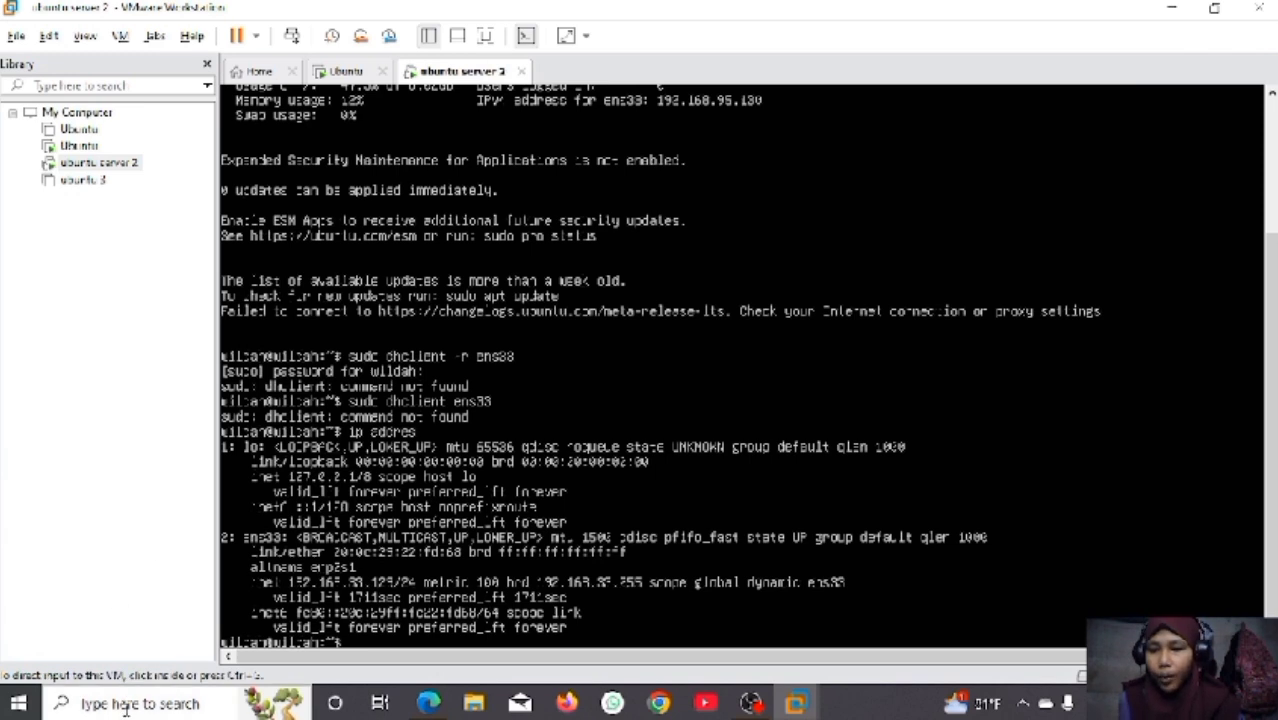
# - Switch to the Windows Command Prompt and ping the virtual machine address 192.168.33.128
pyautogui.click(127, 706)
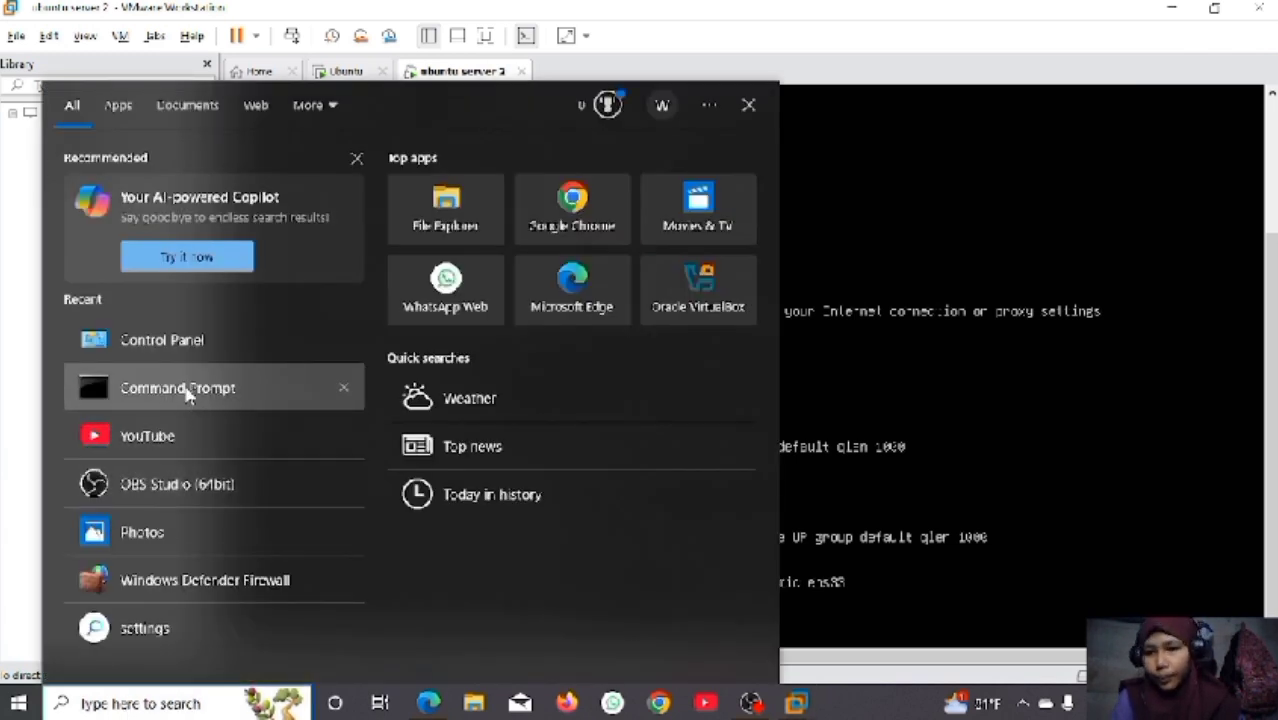
pyautogui.click(188, 396)
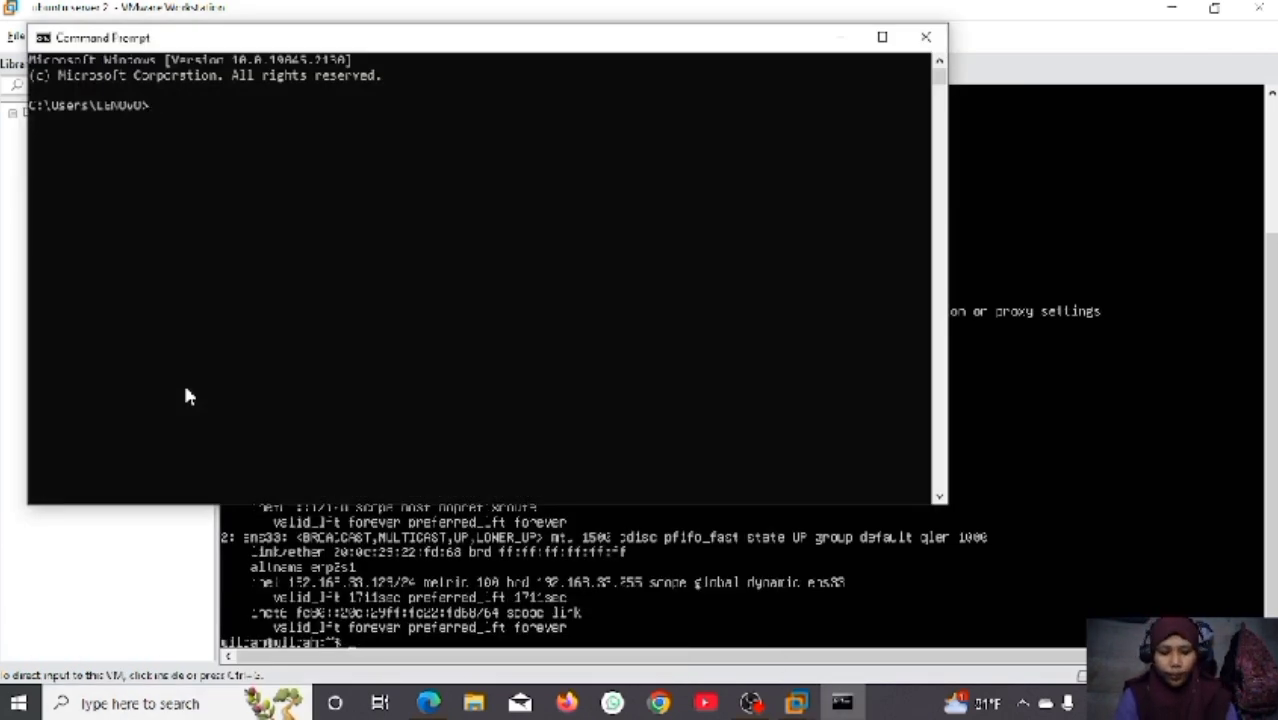
pyautogui.write('ping ')
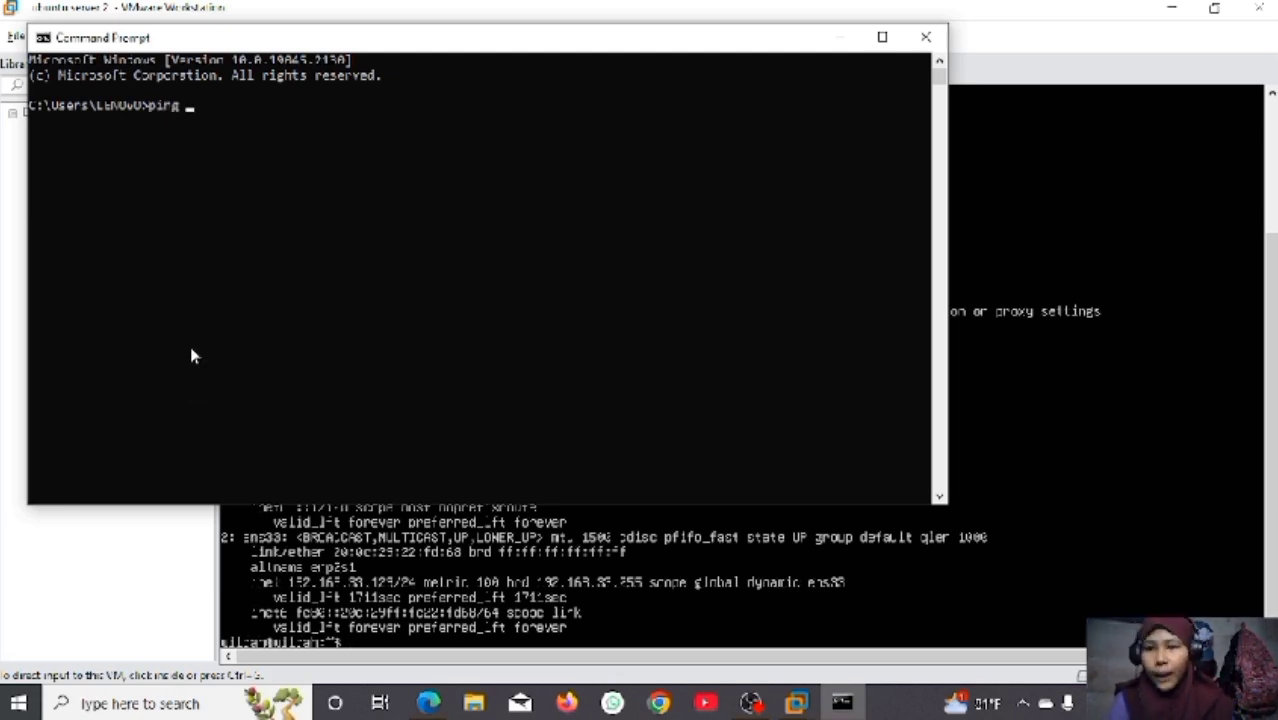
pyautogui.write('1')
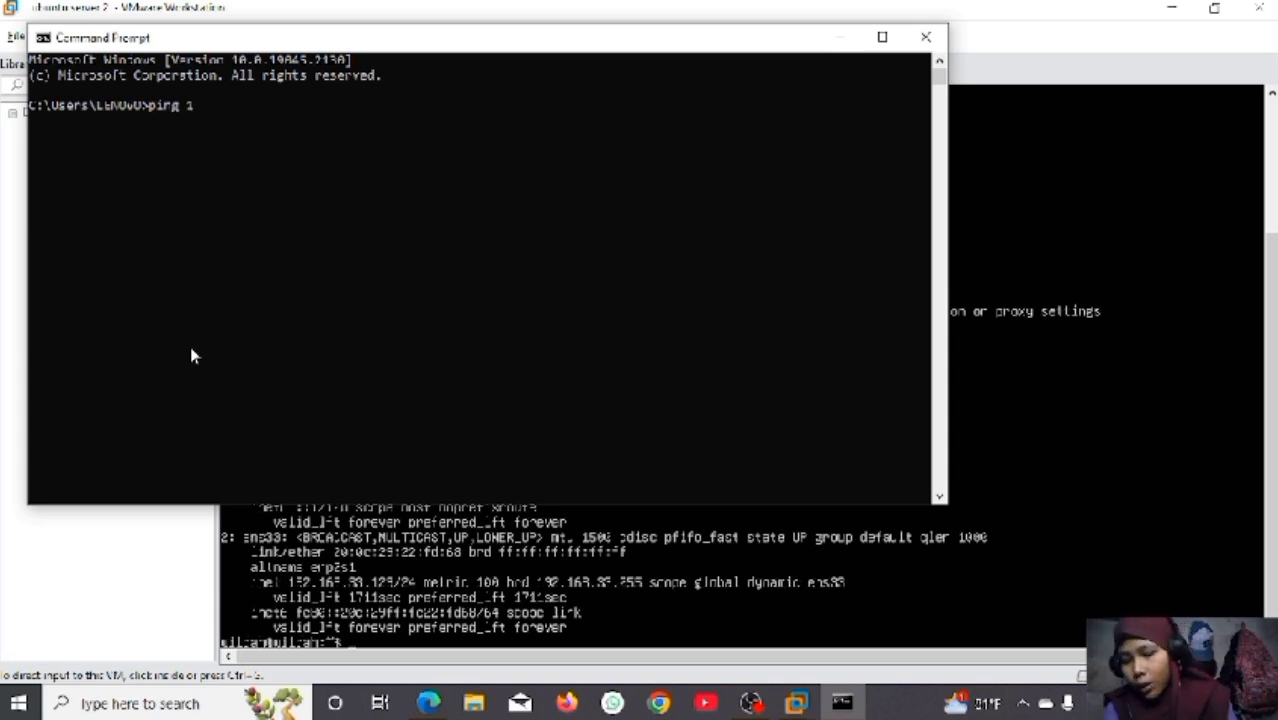
pyautogui.write('92')
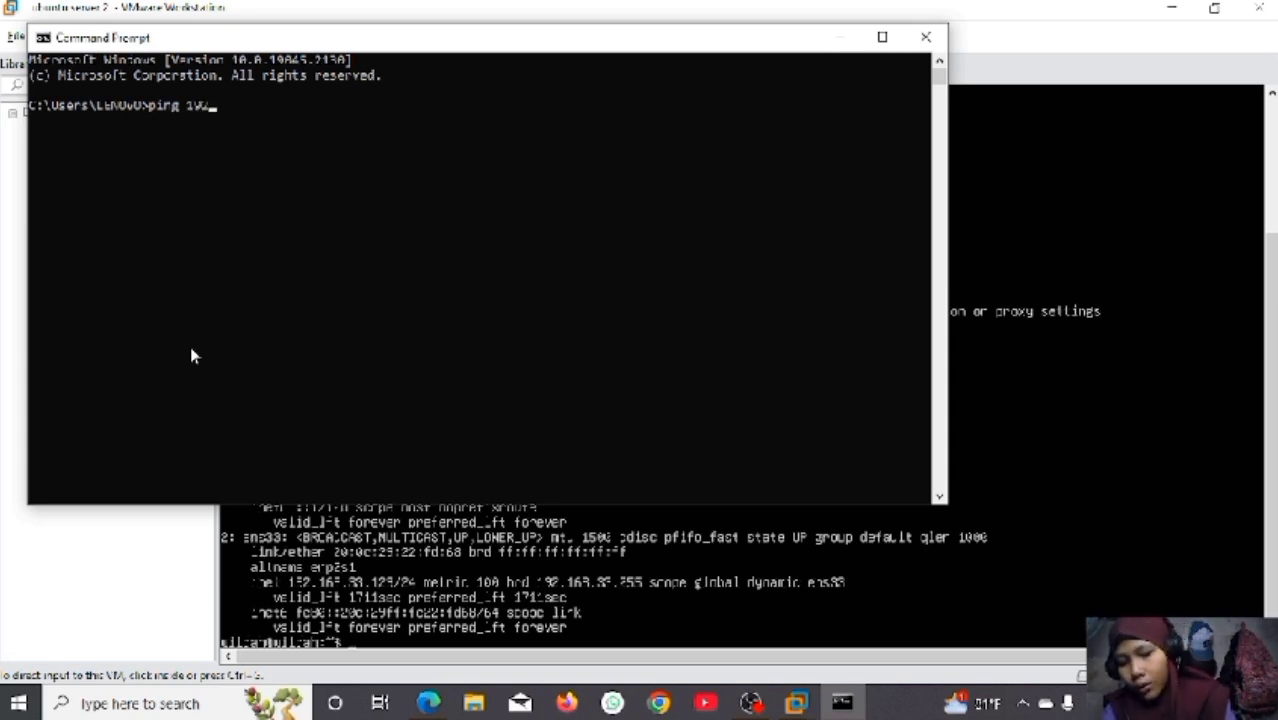
pyautogui.write('.168.33.')
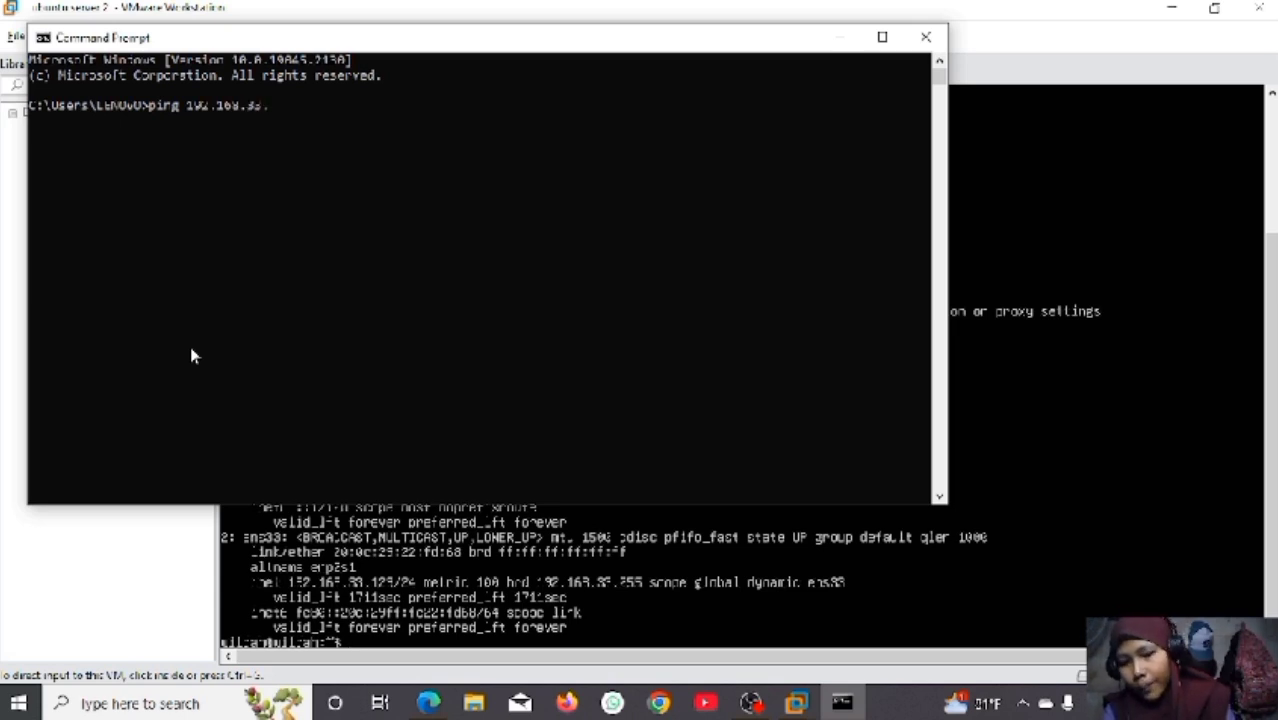
pyautogui.write('128')
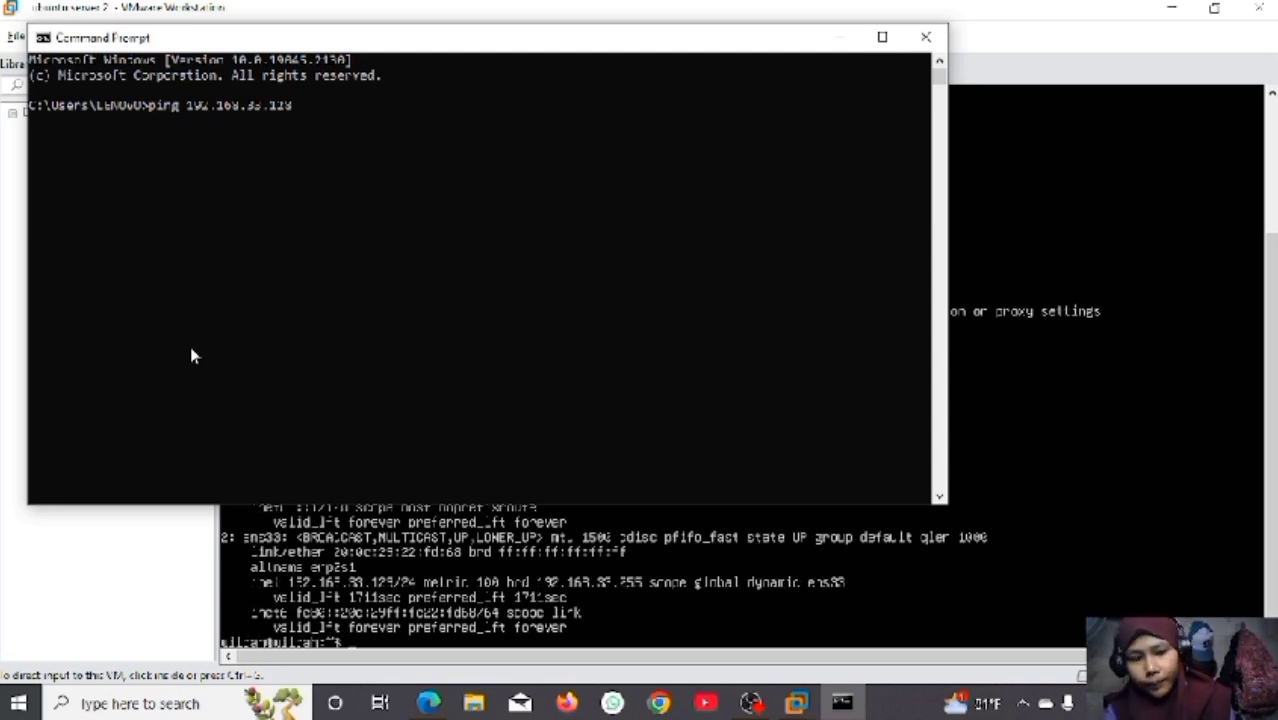
pyautogui.press('Return')
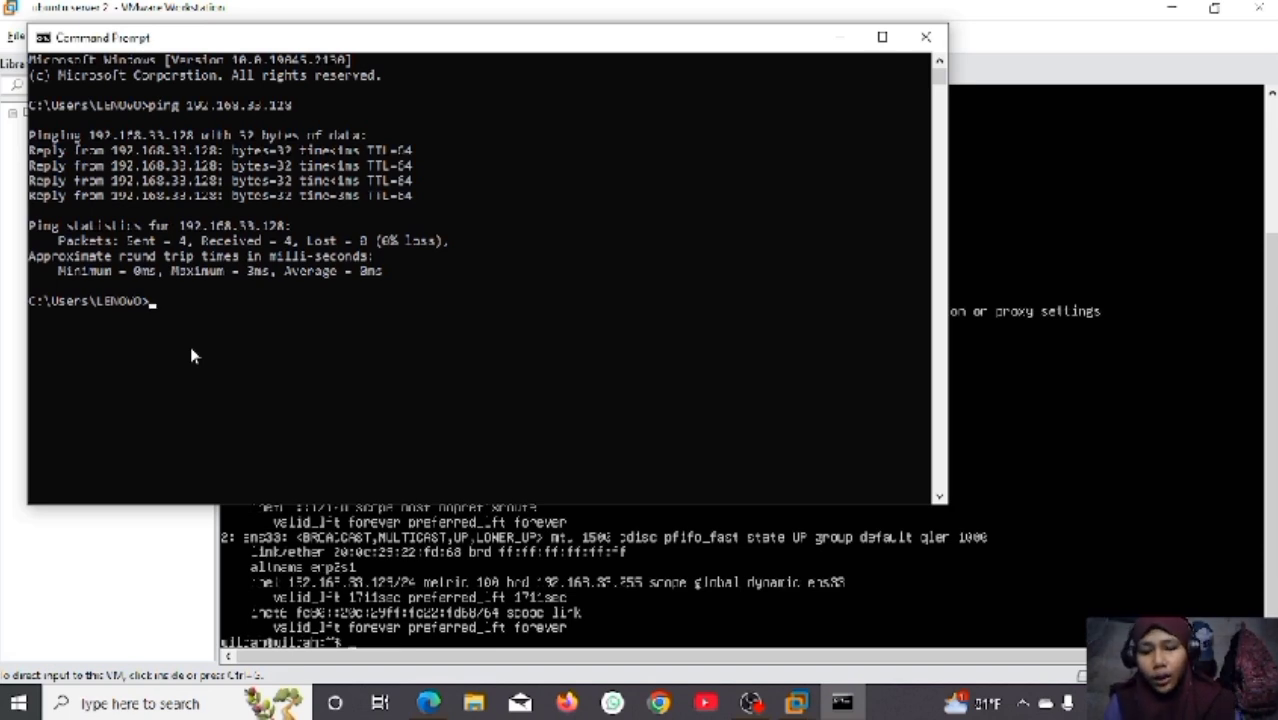
# - Ping the second virtual machine's address 192.168.33.129 from the Windows host
pyautogui.write('pi')
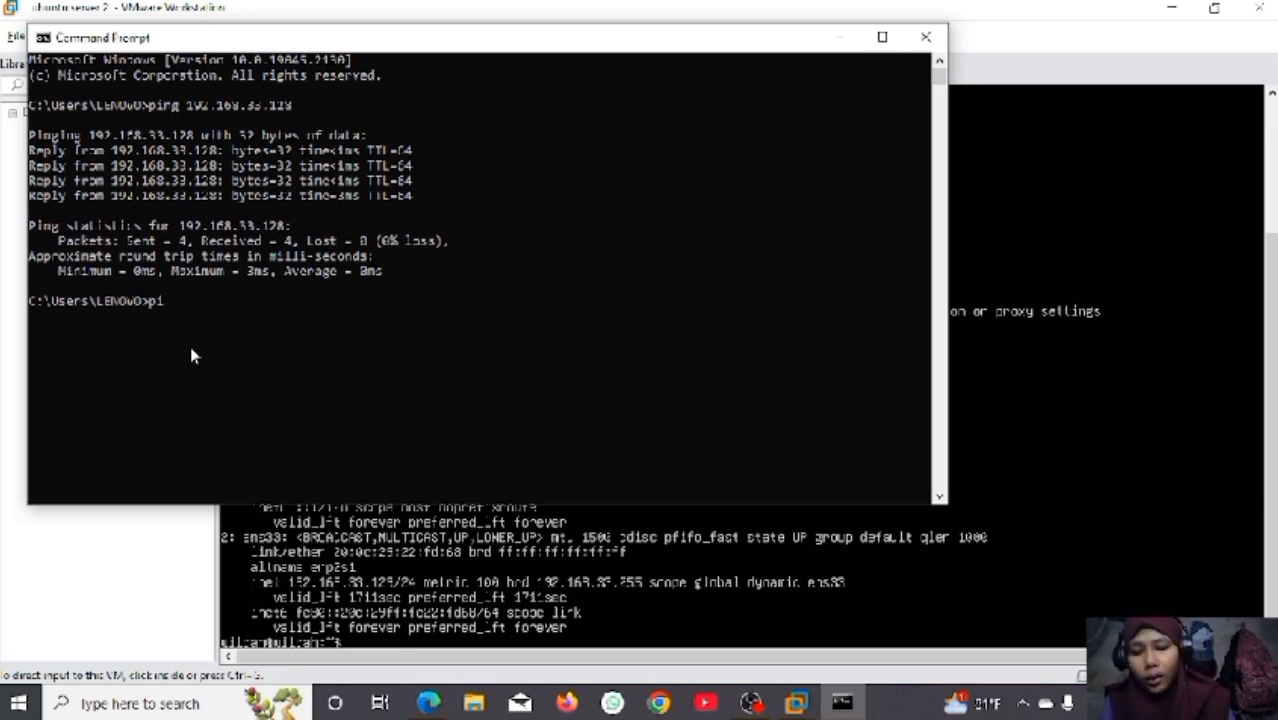
pyautogui.write('ng 19')
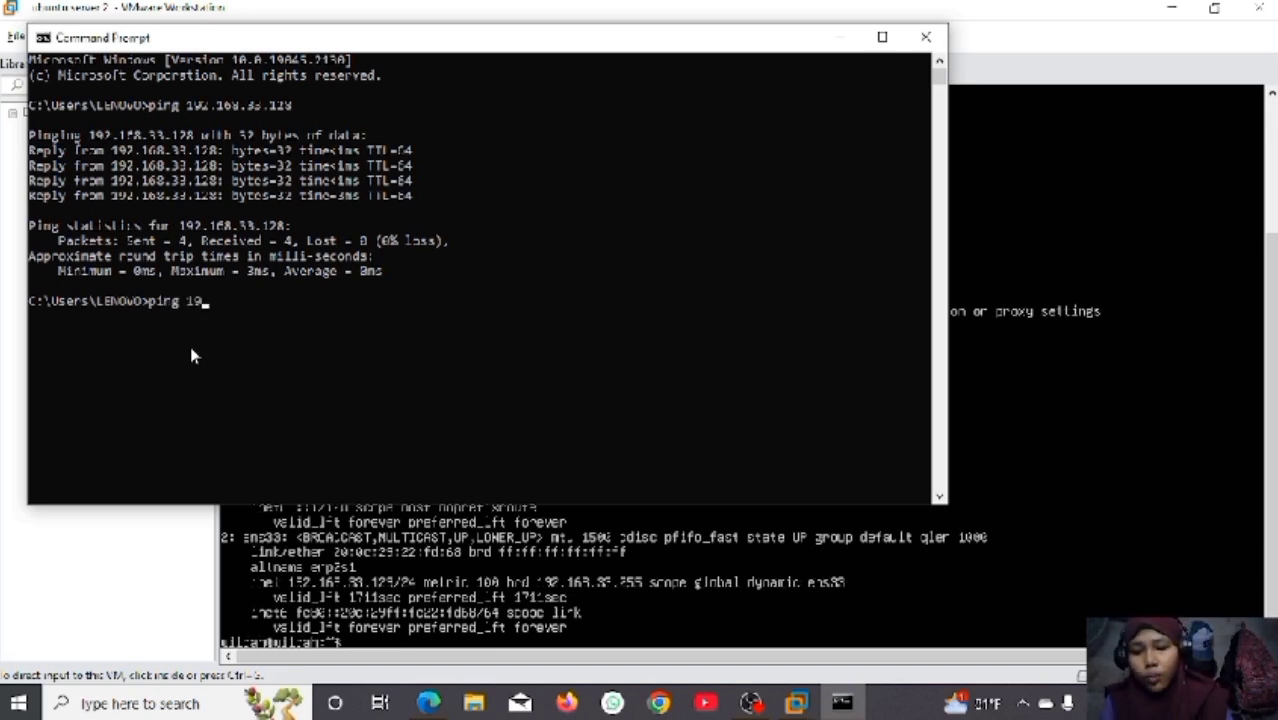
pyautogui.write('2.1')
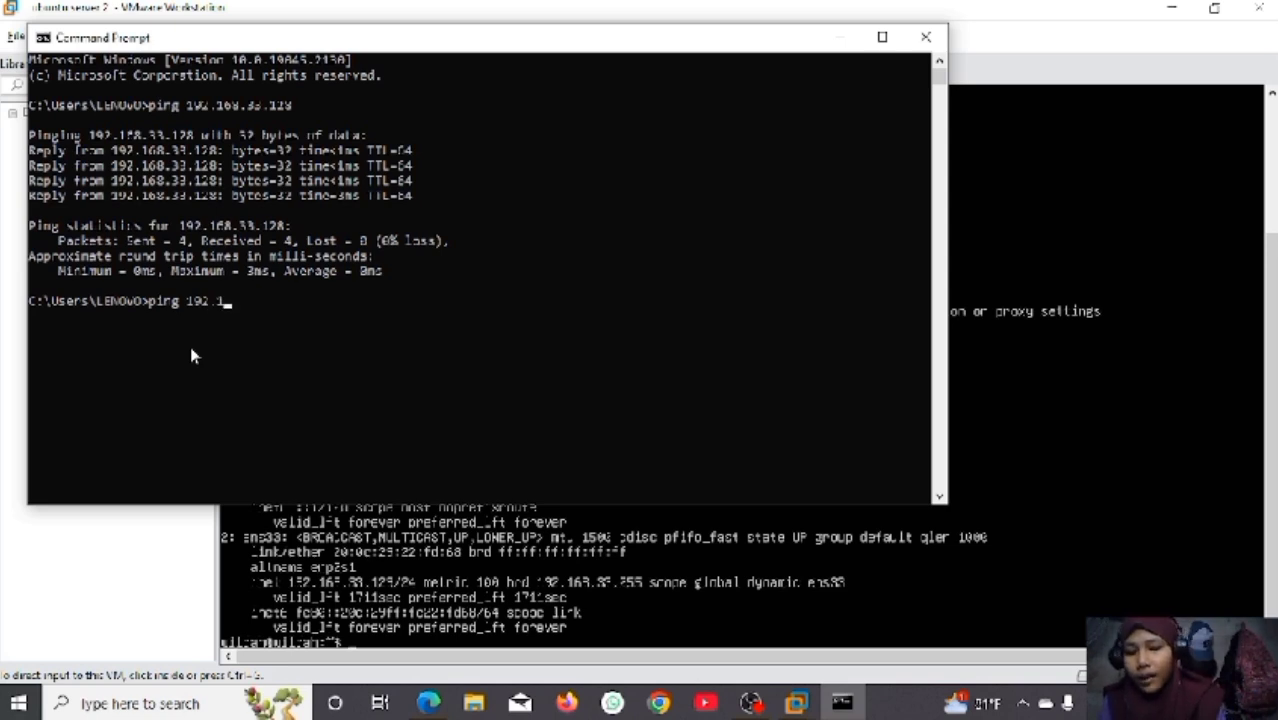
pyautogui.write('68.')
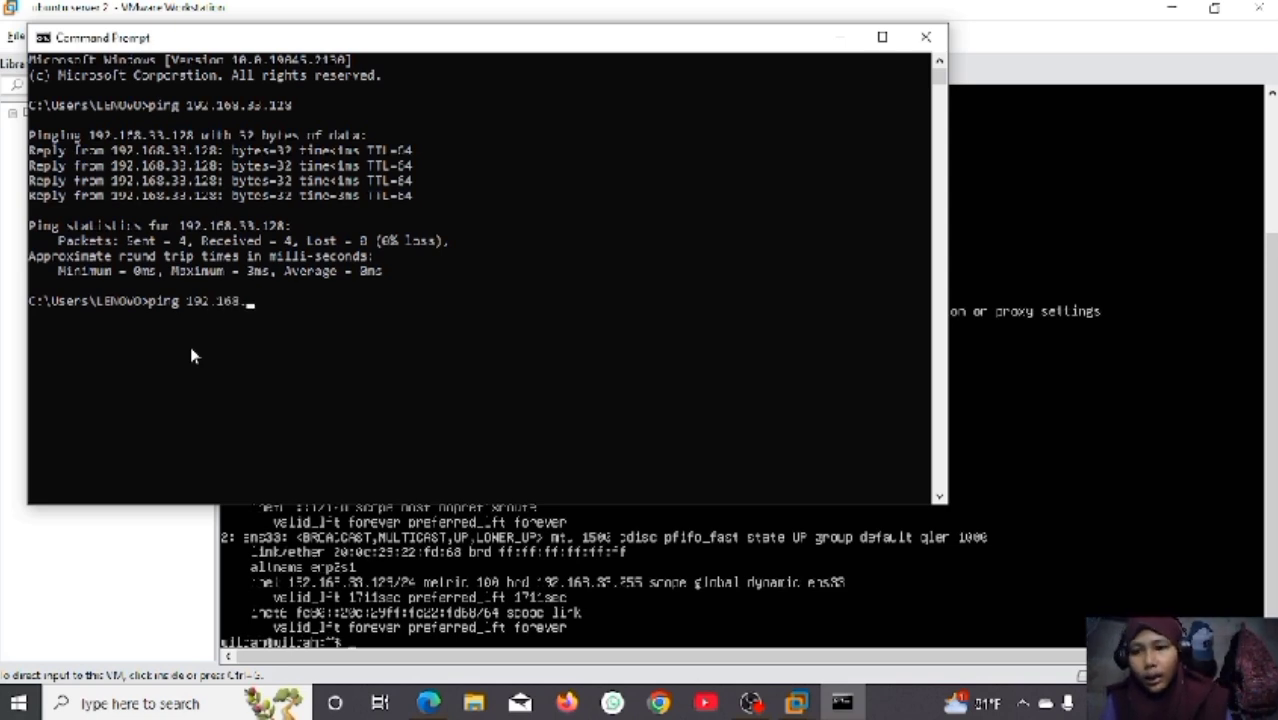
pyautogui.write('33')
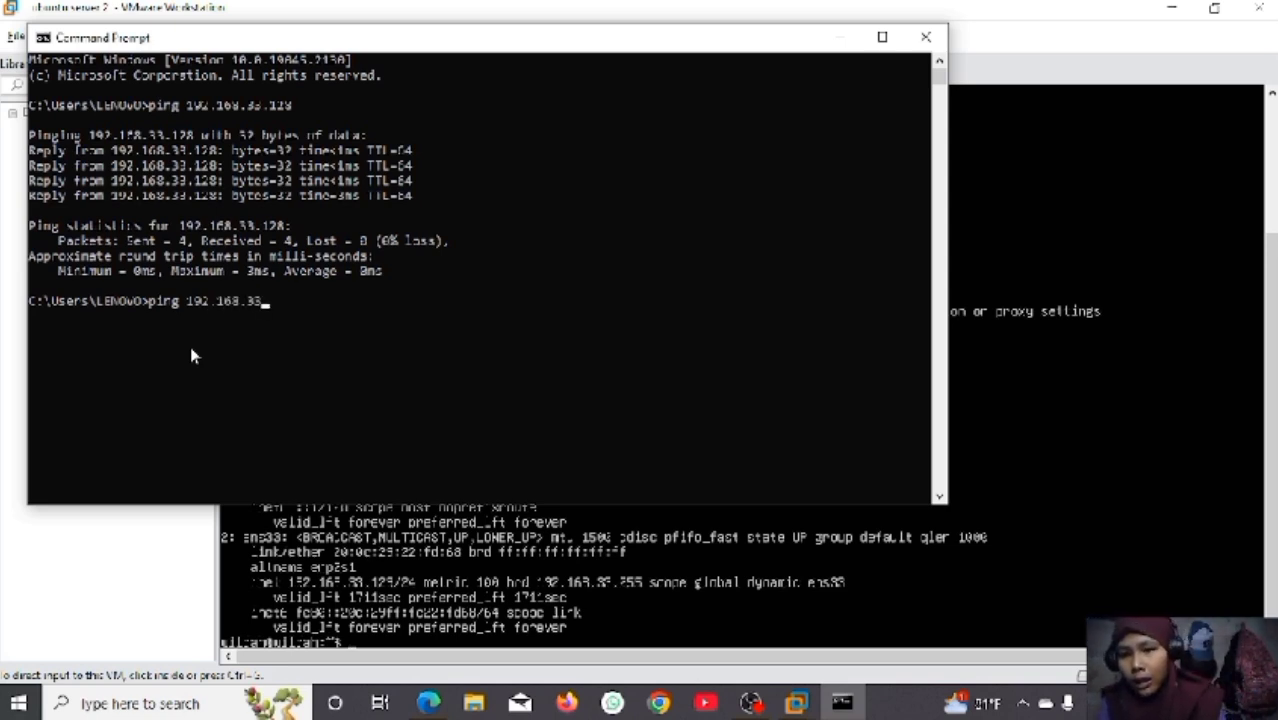
pyautogui.write('.129')
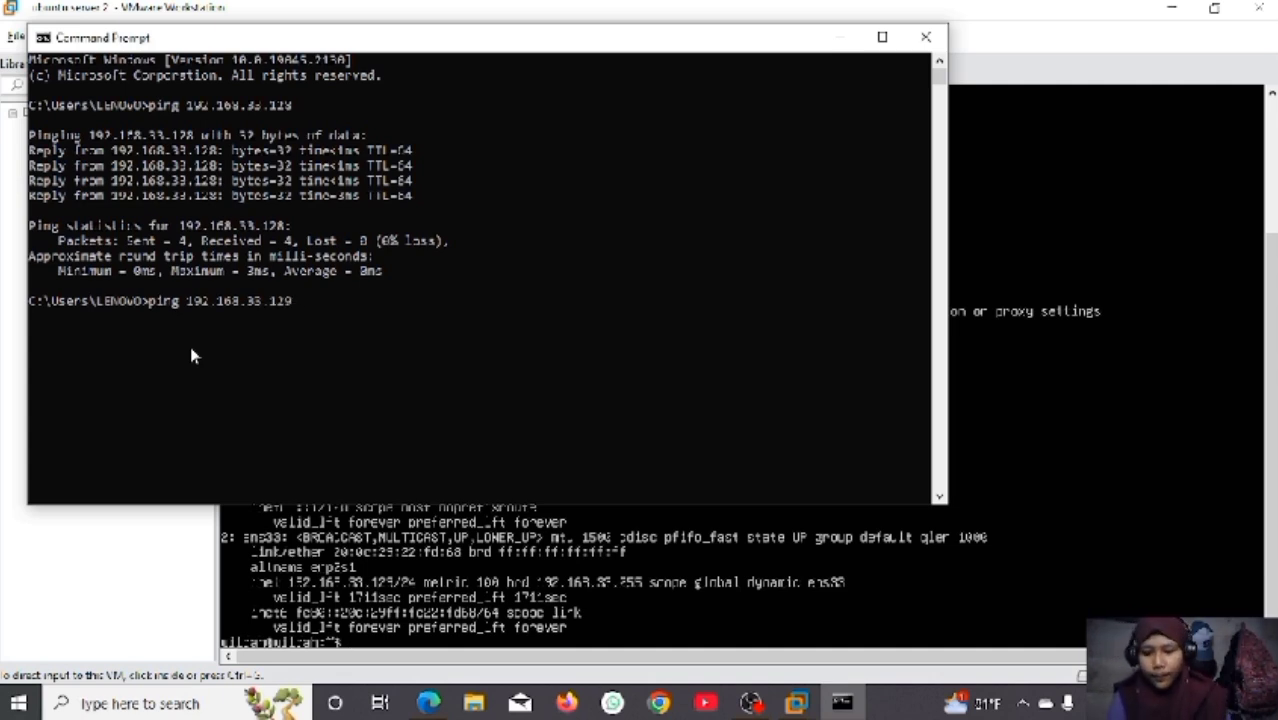
pyautogui.press('Return')
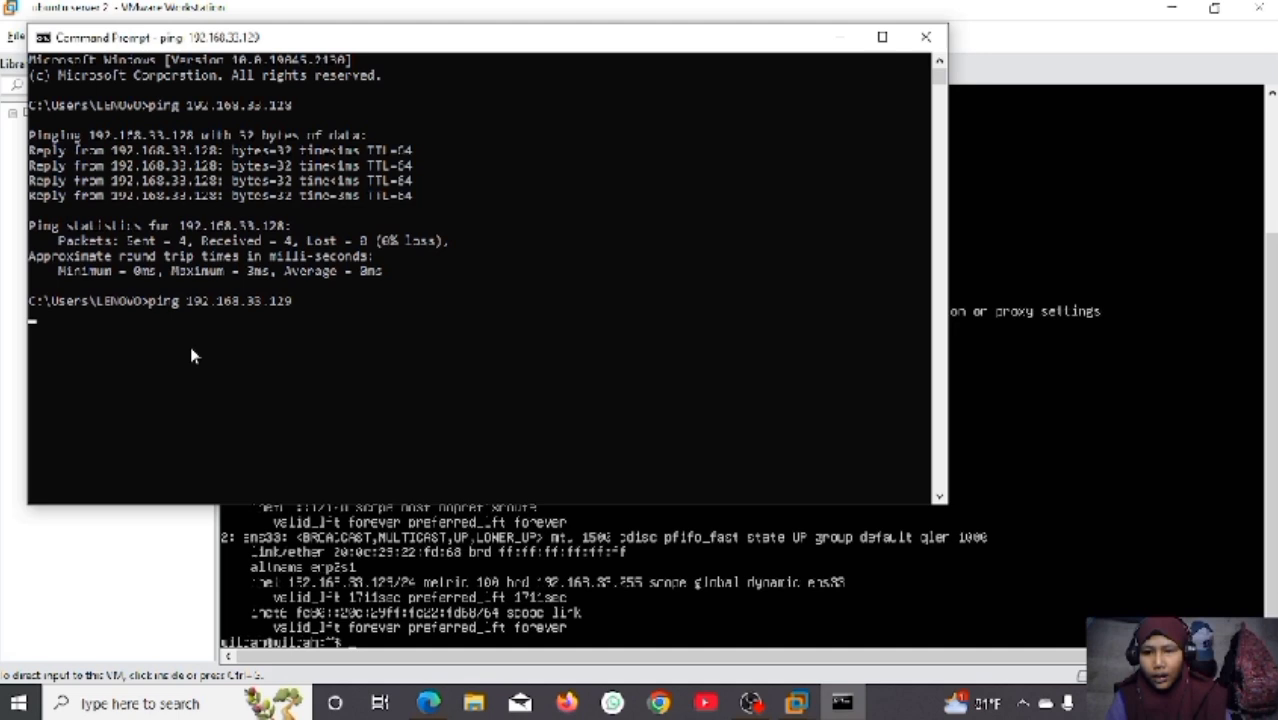